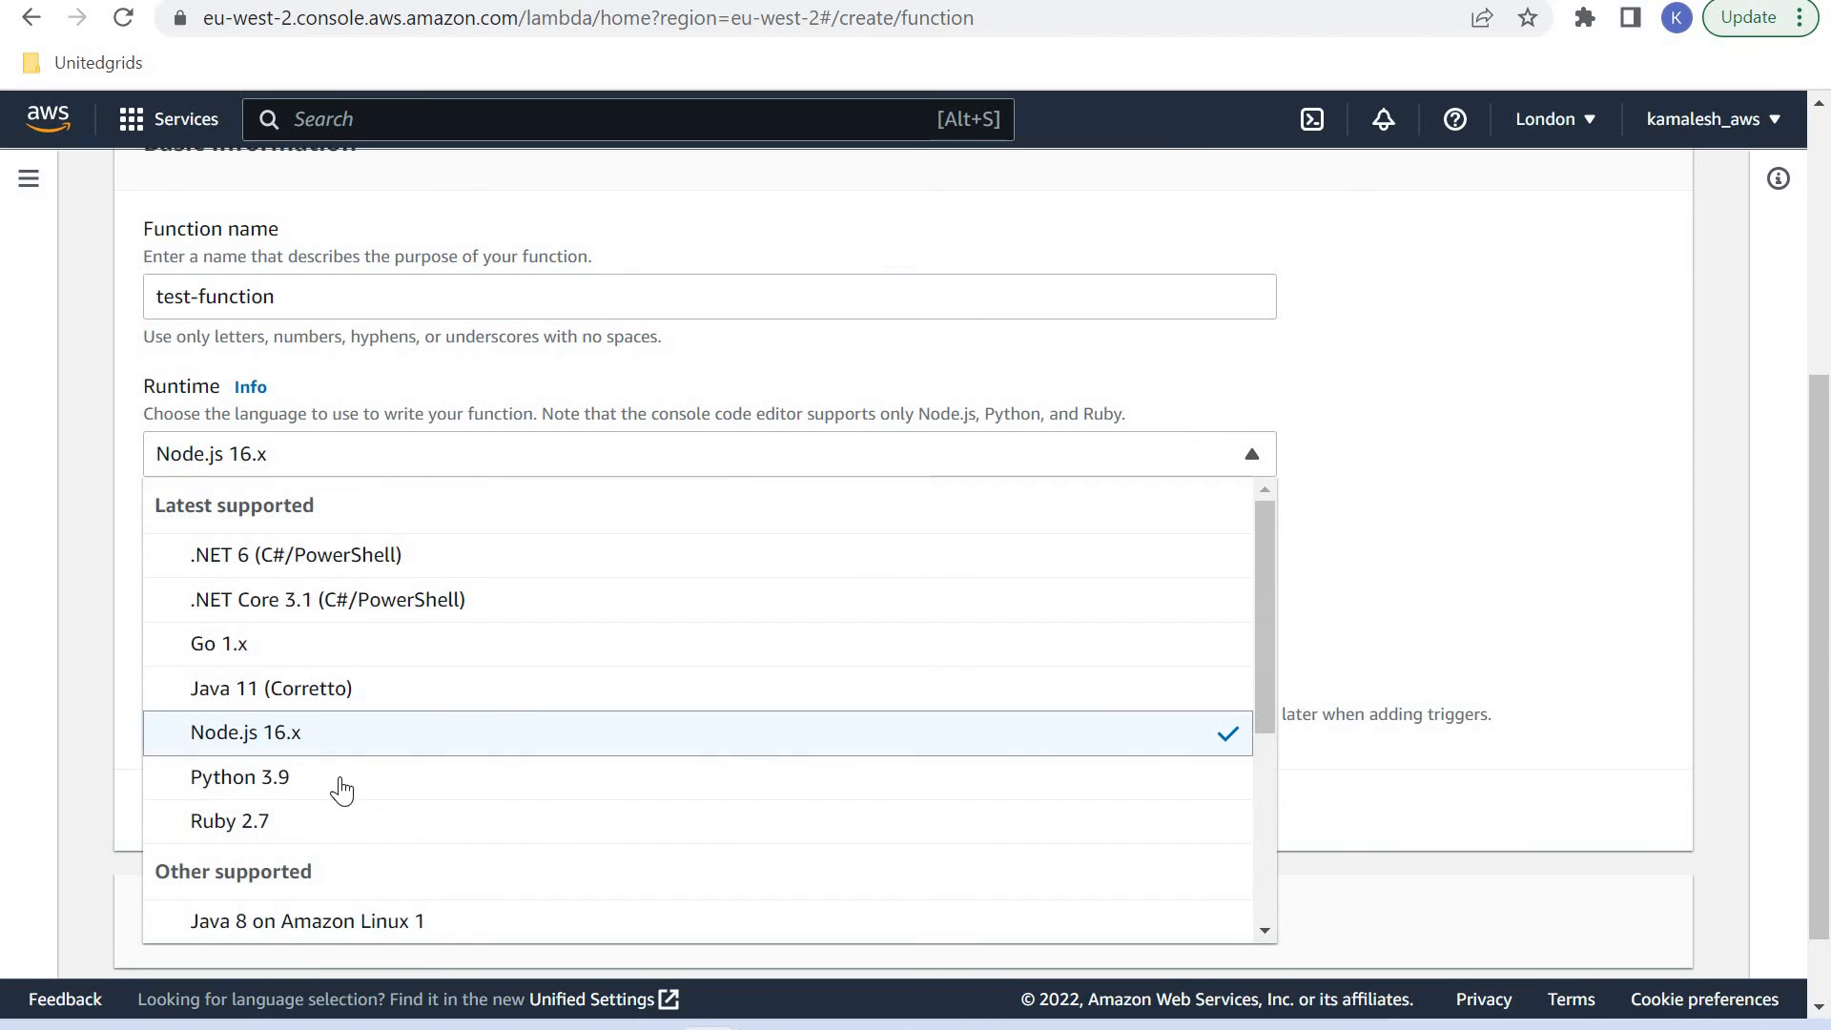
Step: Set the runtime of test-function to Python 3.9 and create the function
left_click(610, 777)
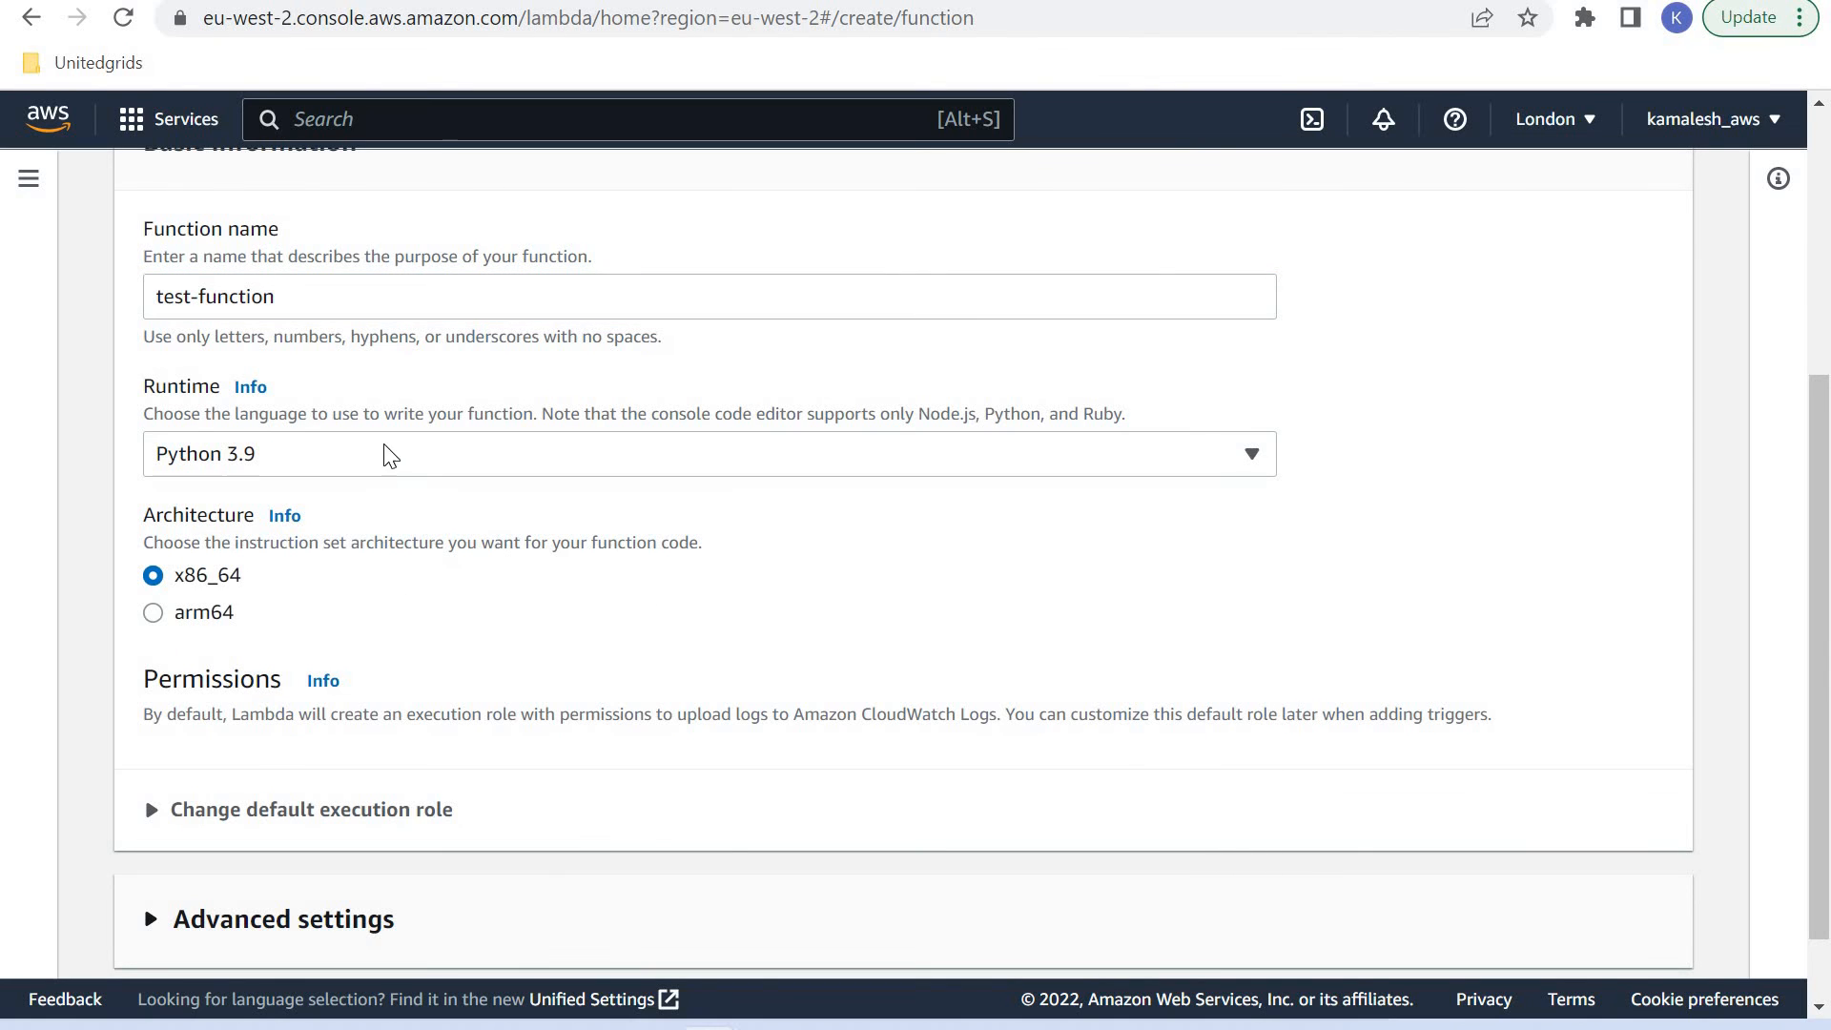
scroll(356, 749, "down", 2)
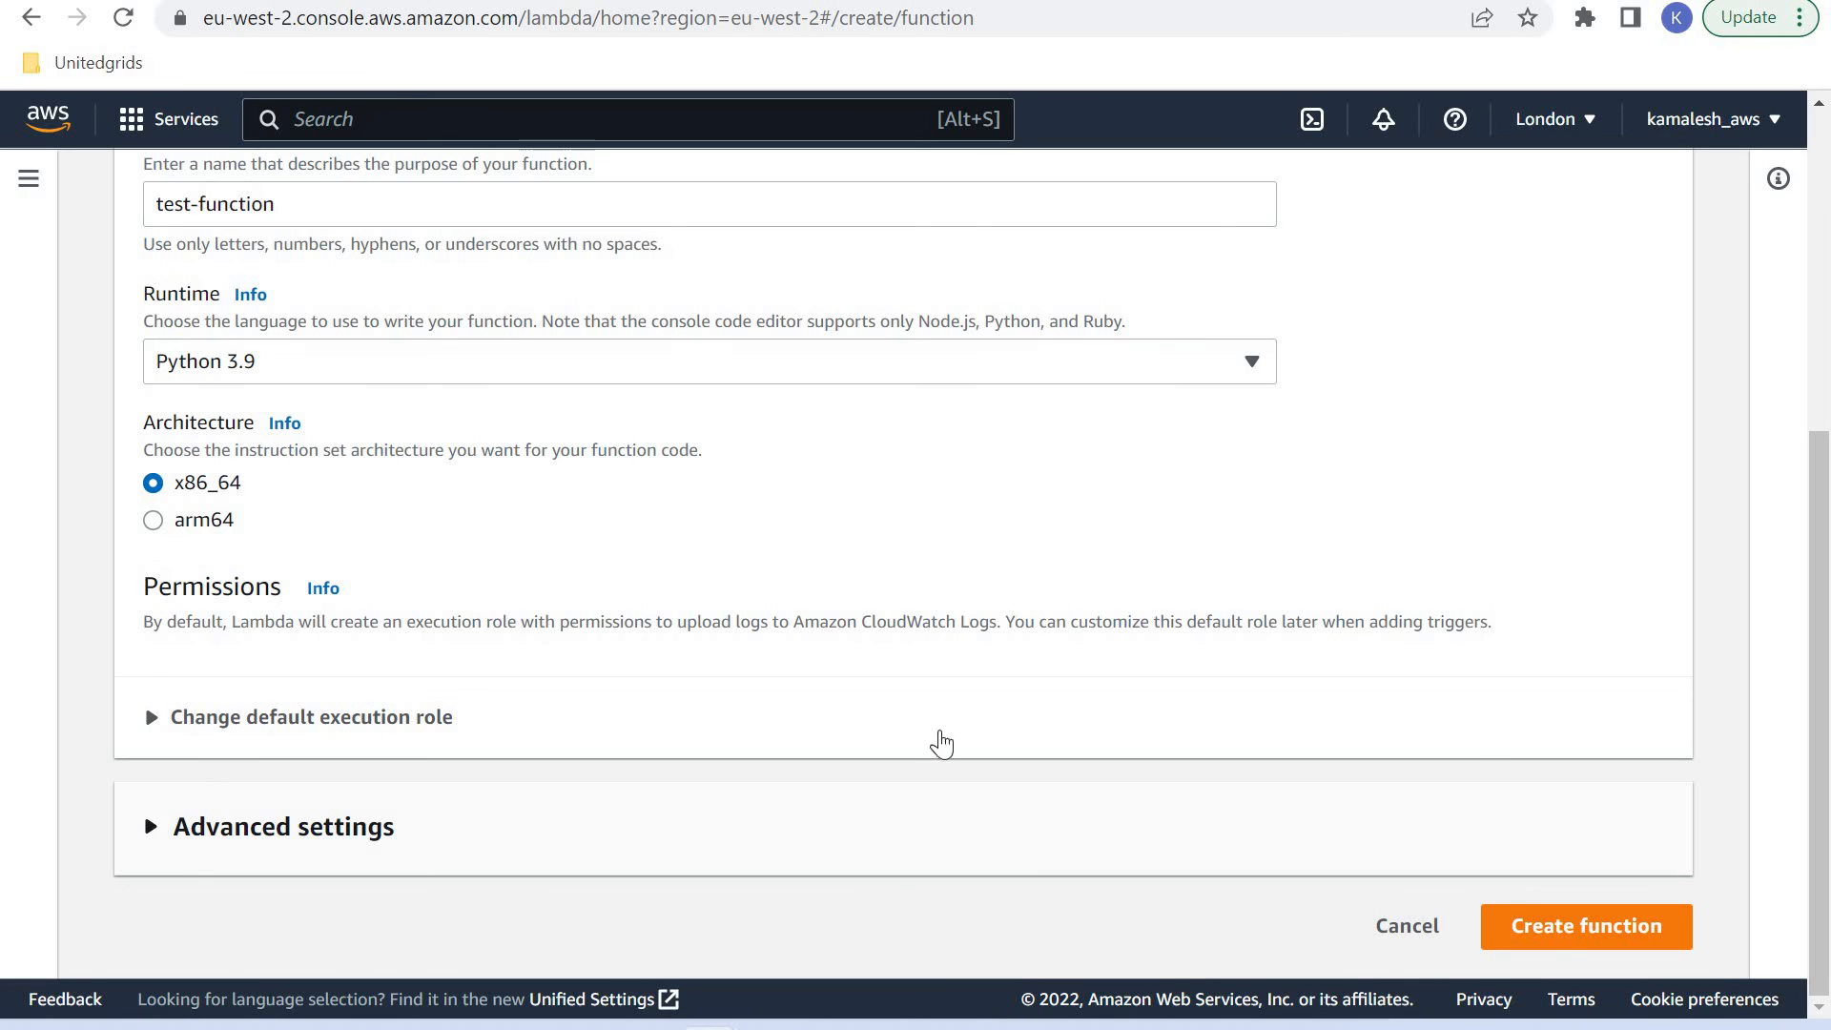
left_click(1565, 935)
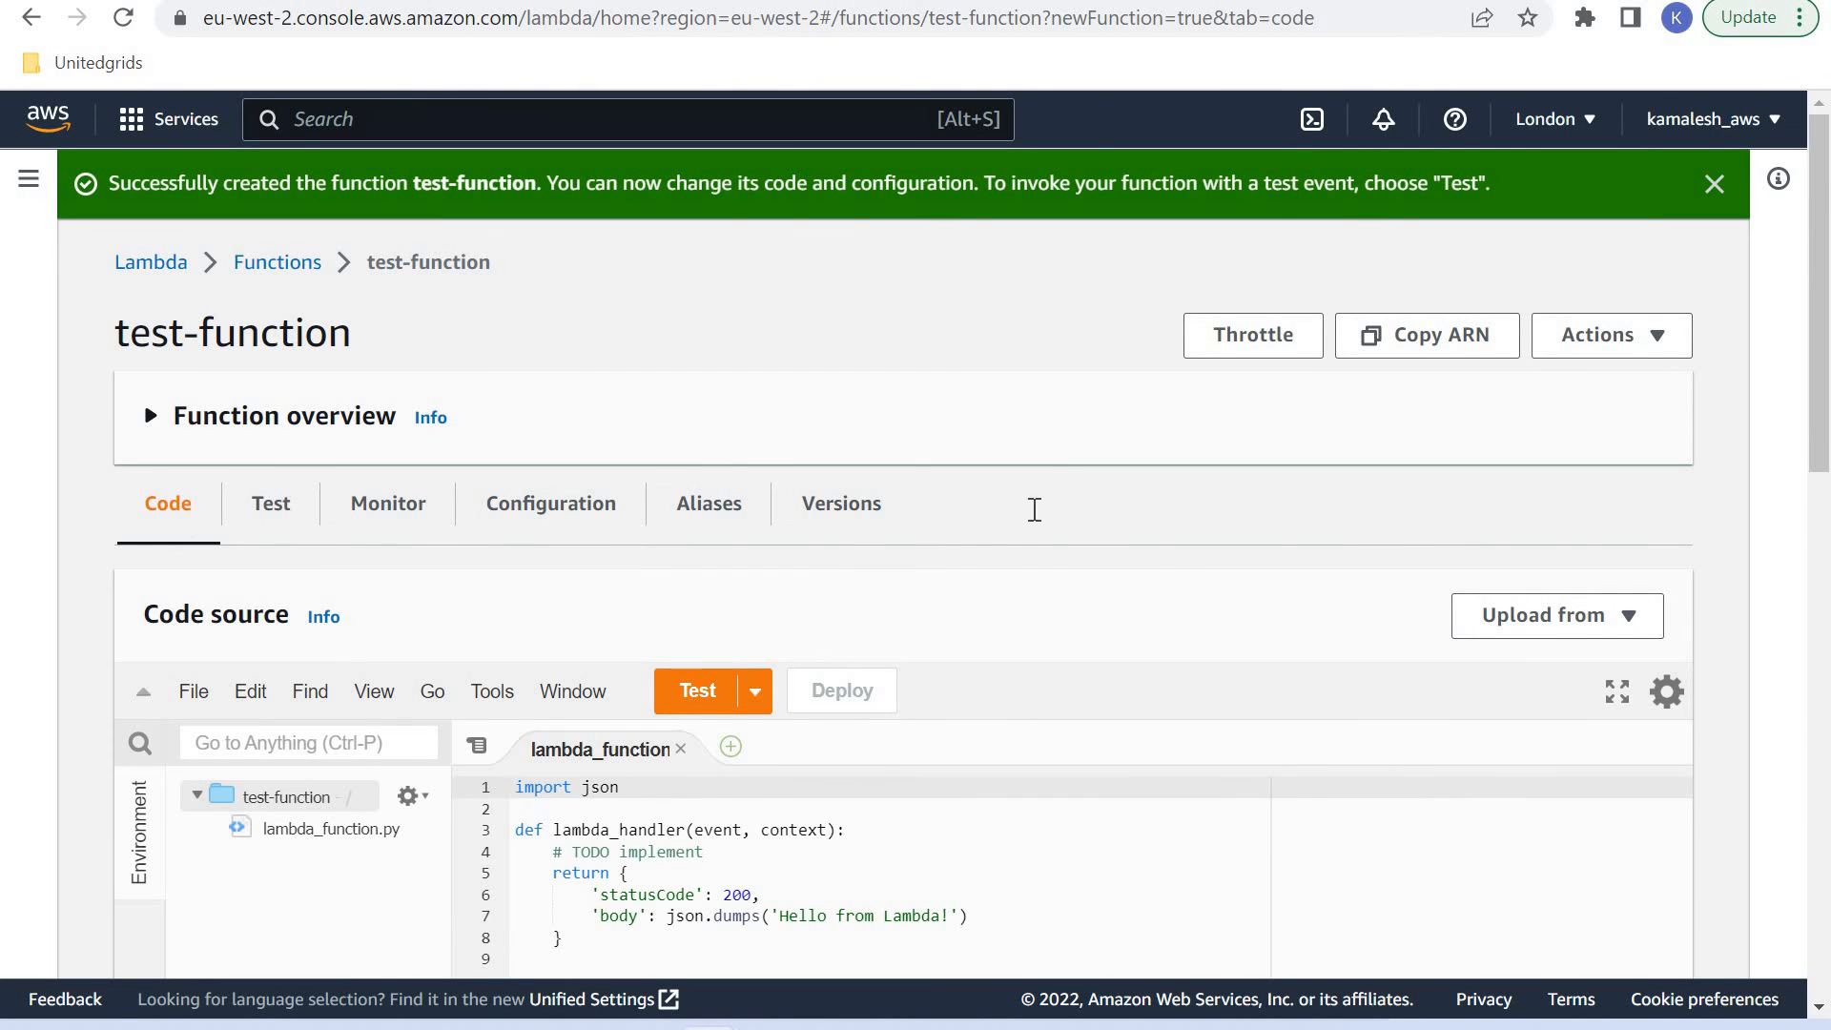
Step: Add print("hello world !!") below the TODO comment in lambda_handler and deploy the code change
scroll(1034, 511, "down", 3)
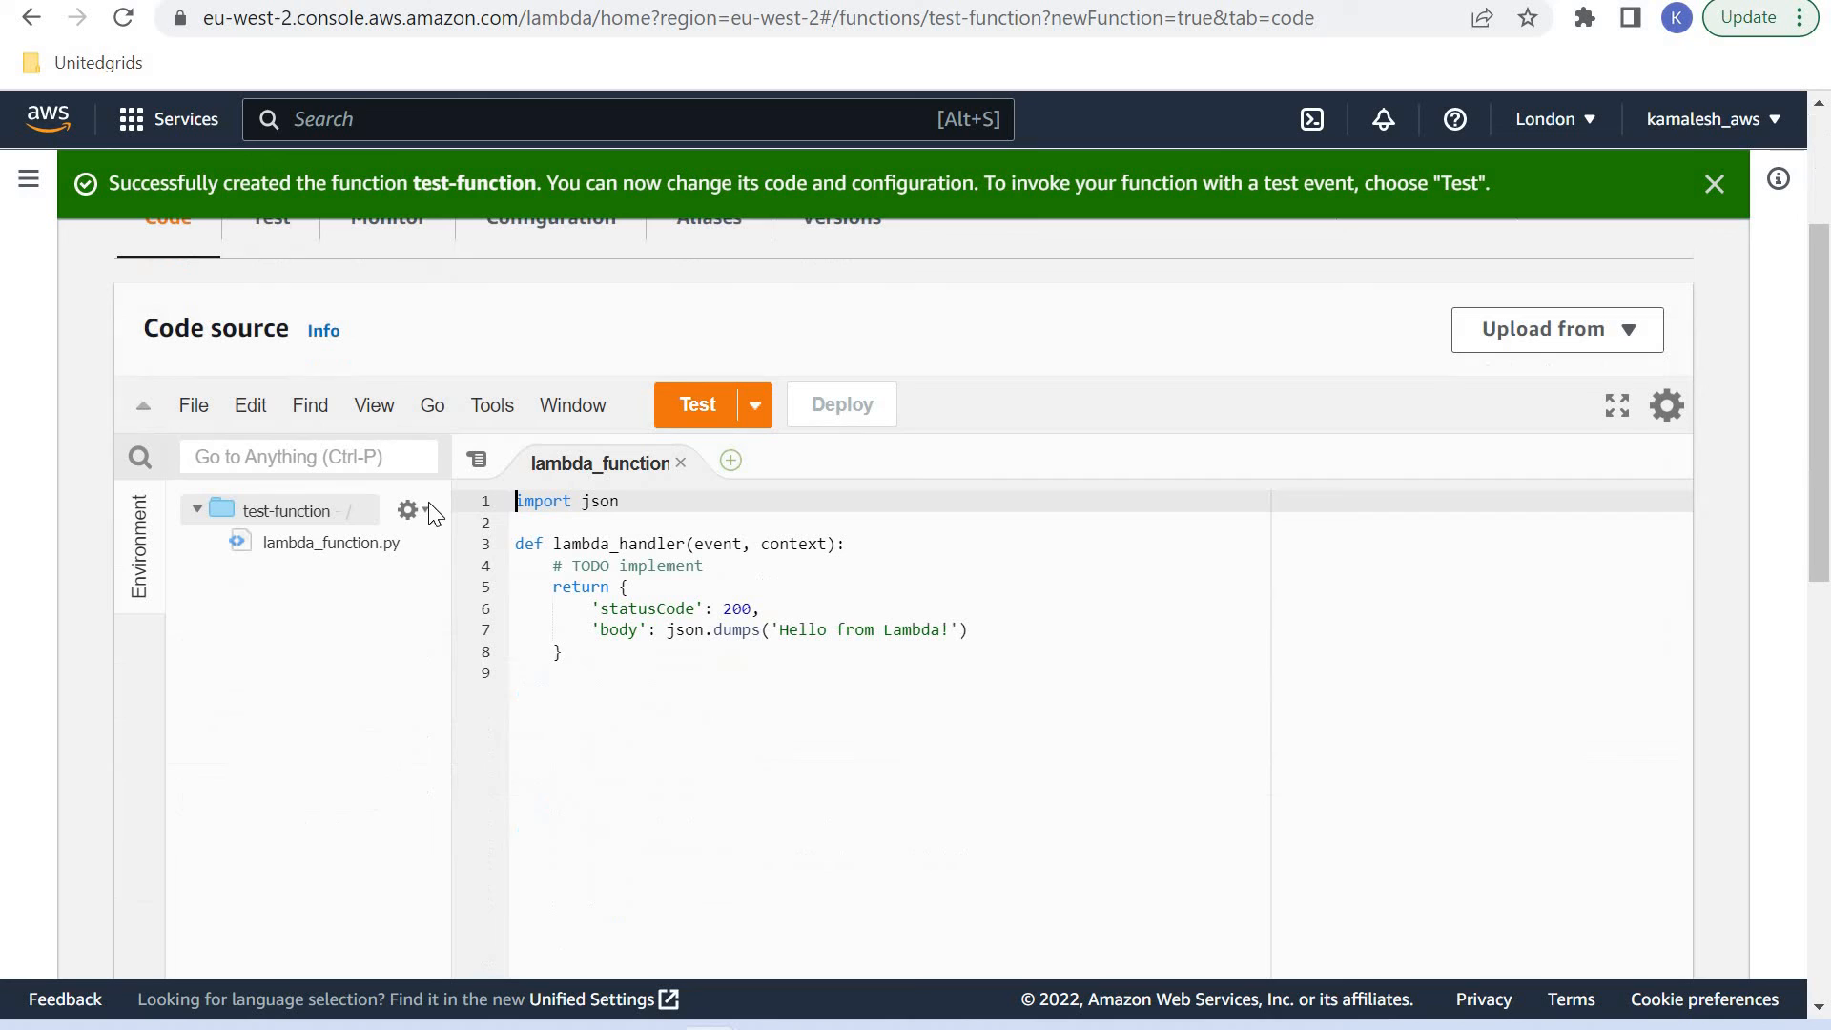
left_click(716, 575)
key("Return")
type("prin")
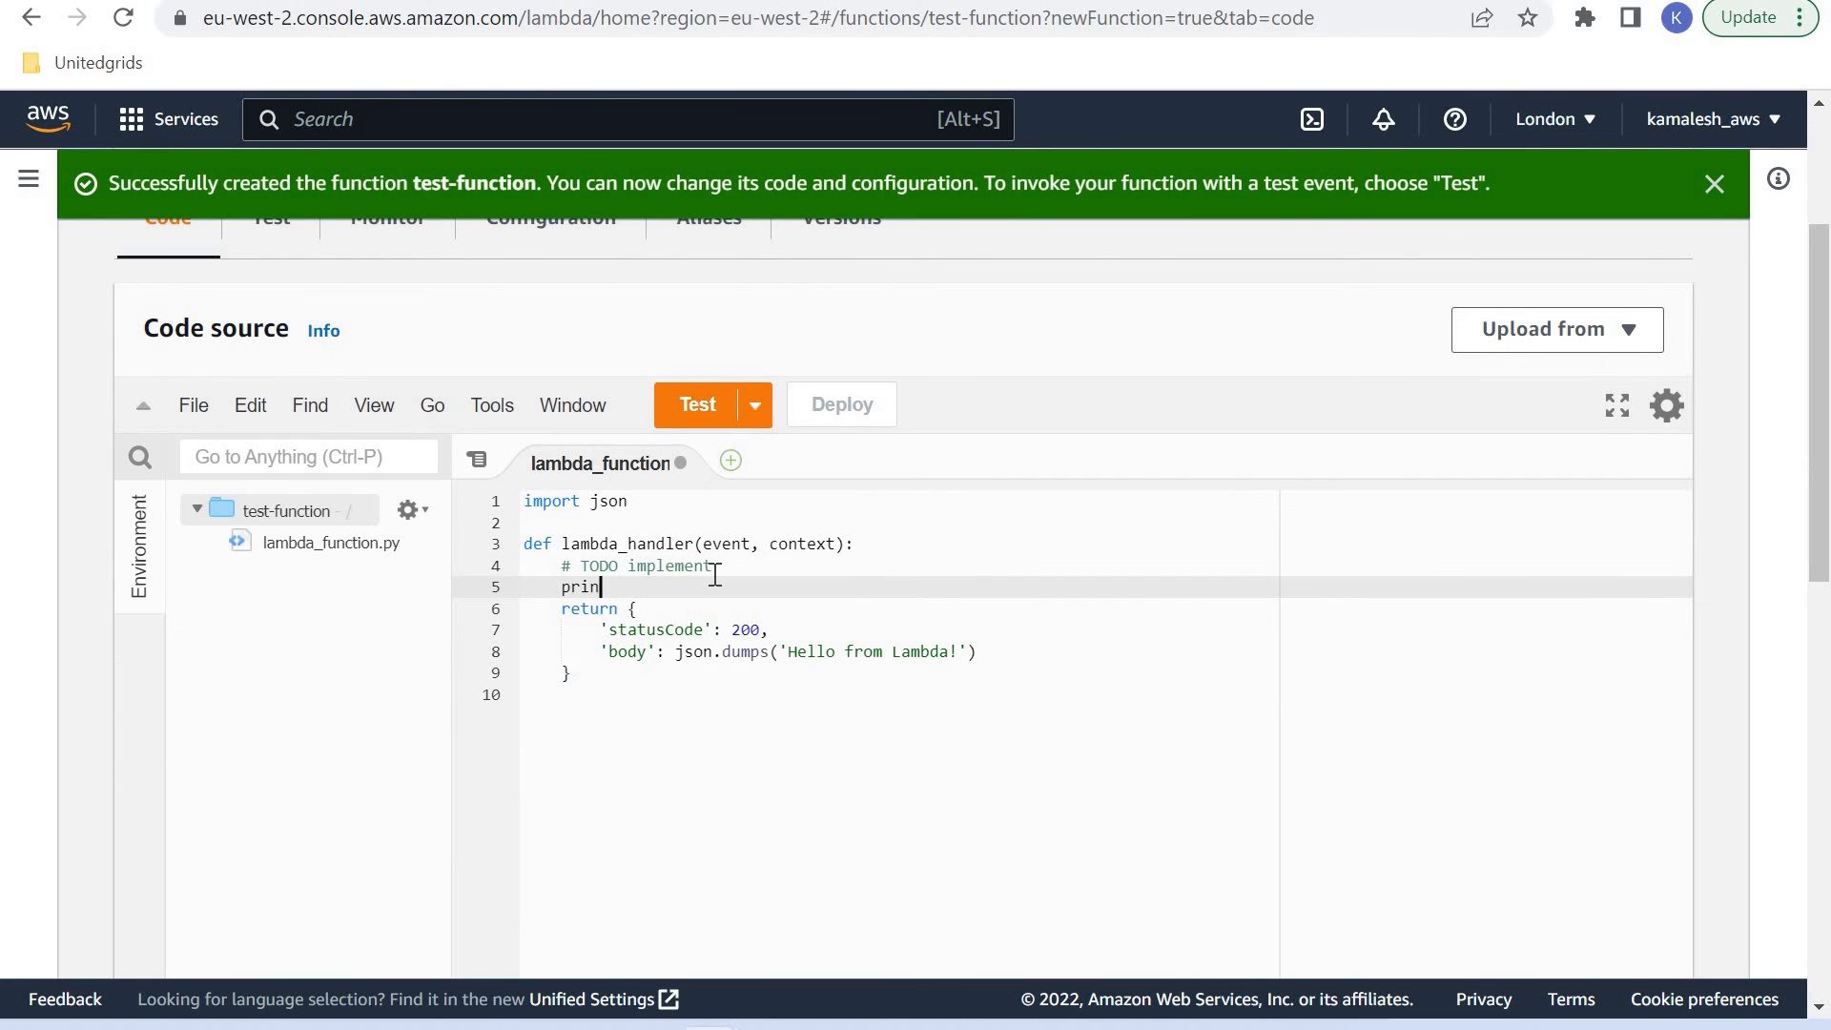
type("t(\"hello")
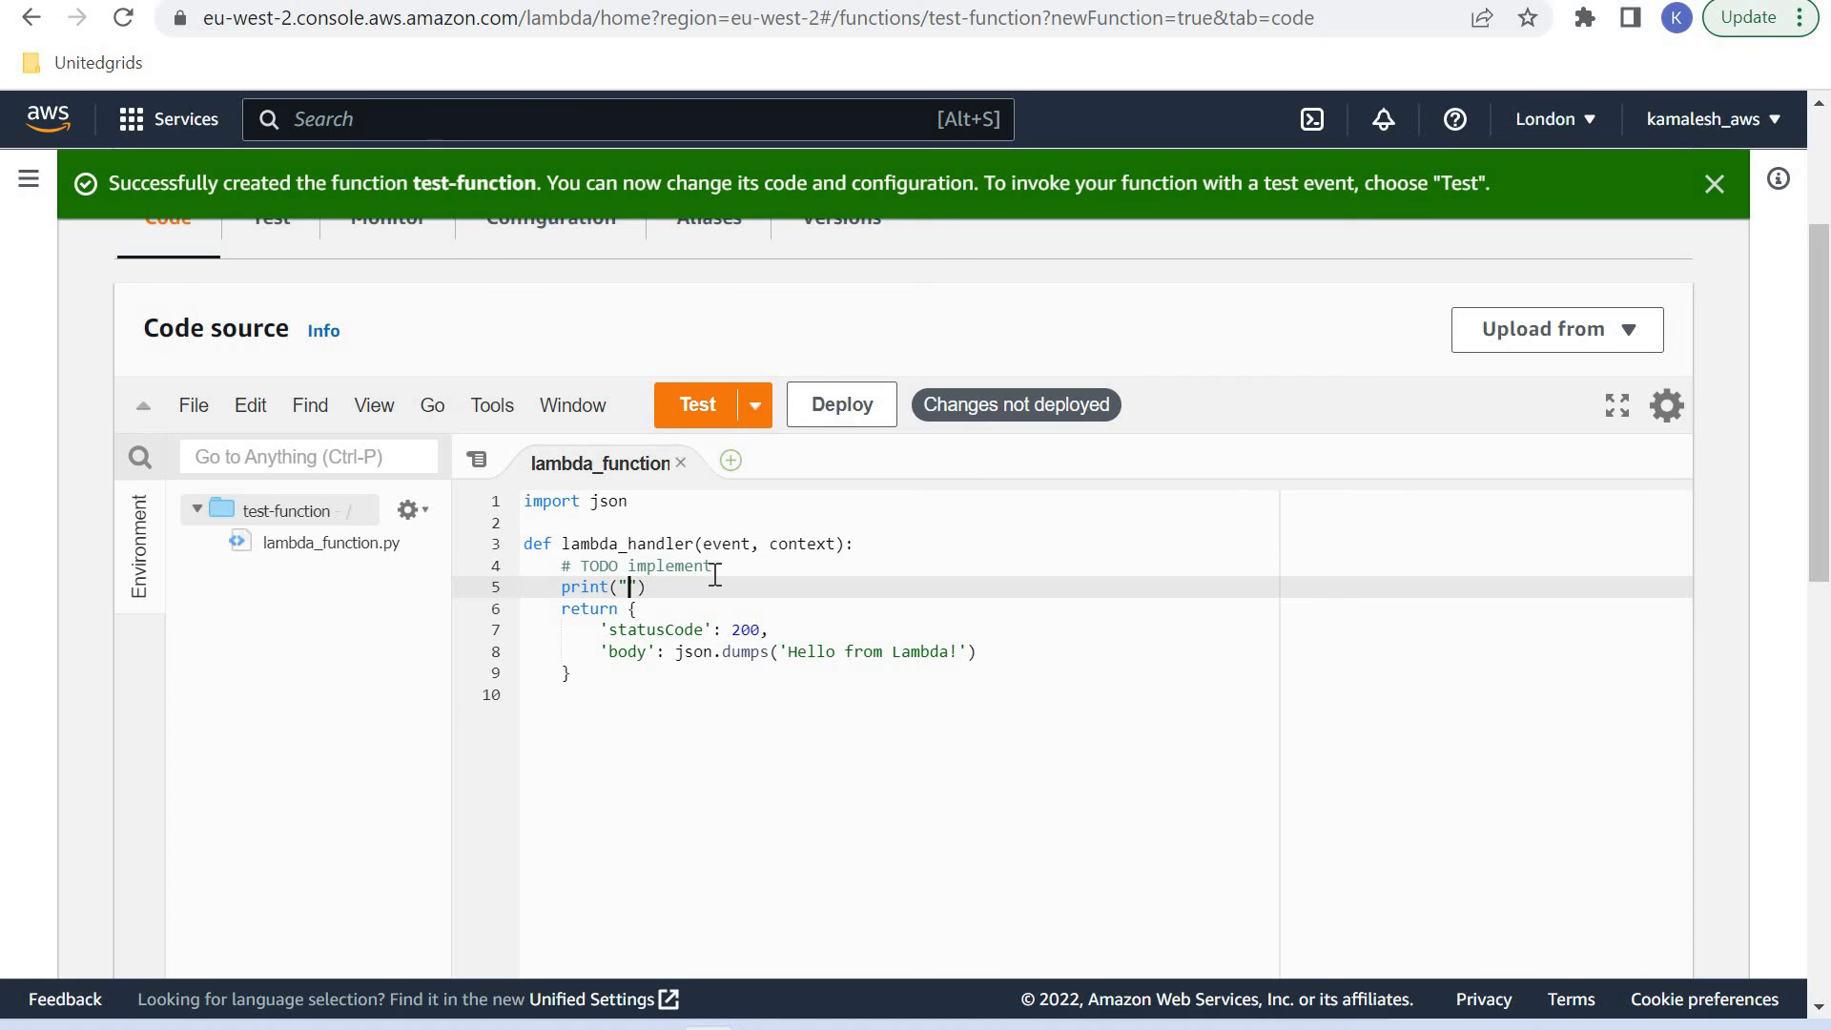
type(" world !!")
left_click(840, 404)
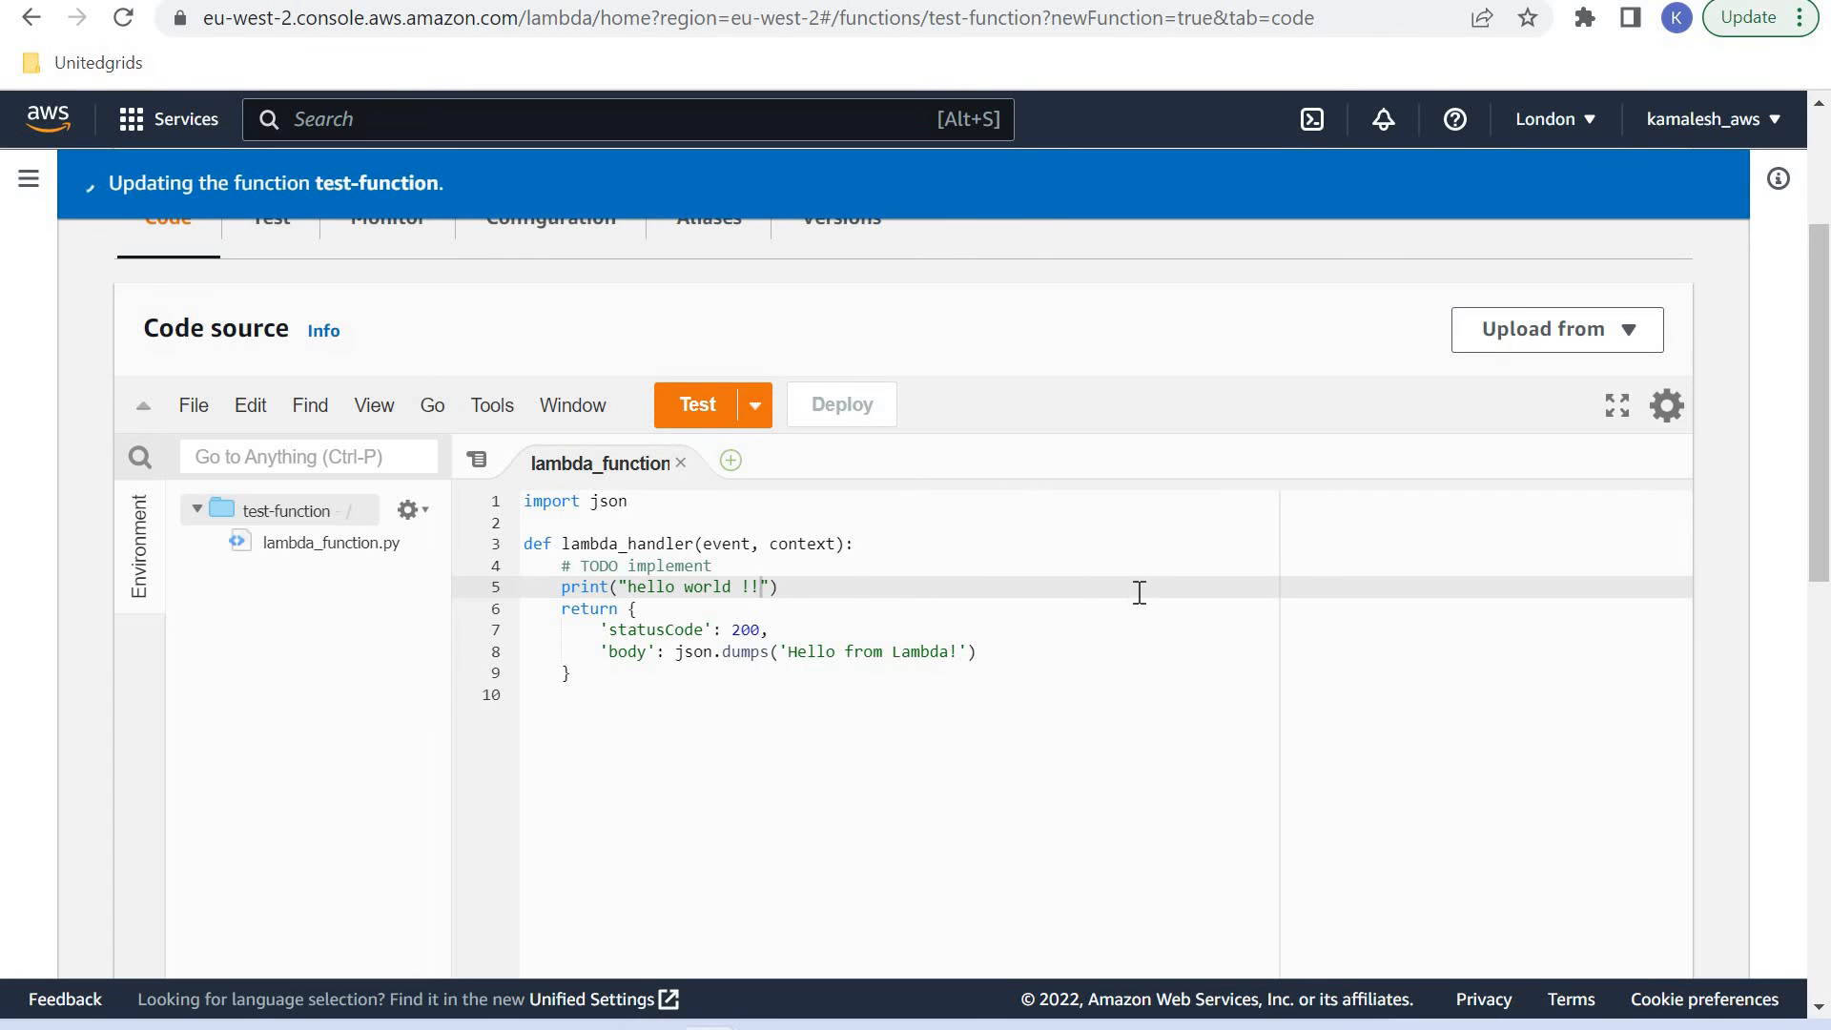
left_click(1714, 184)
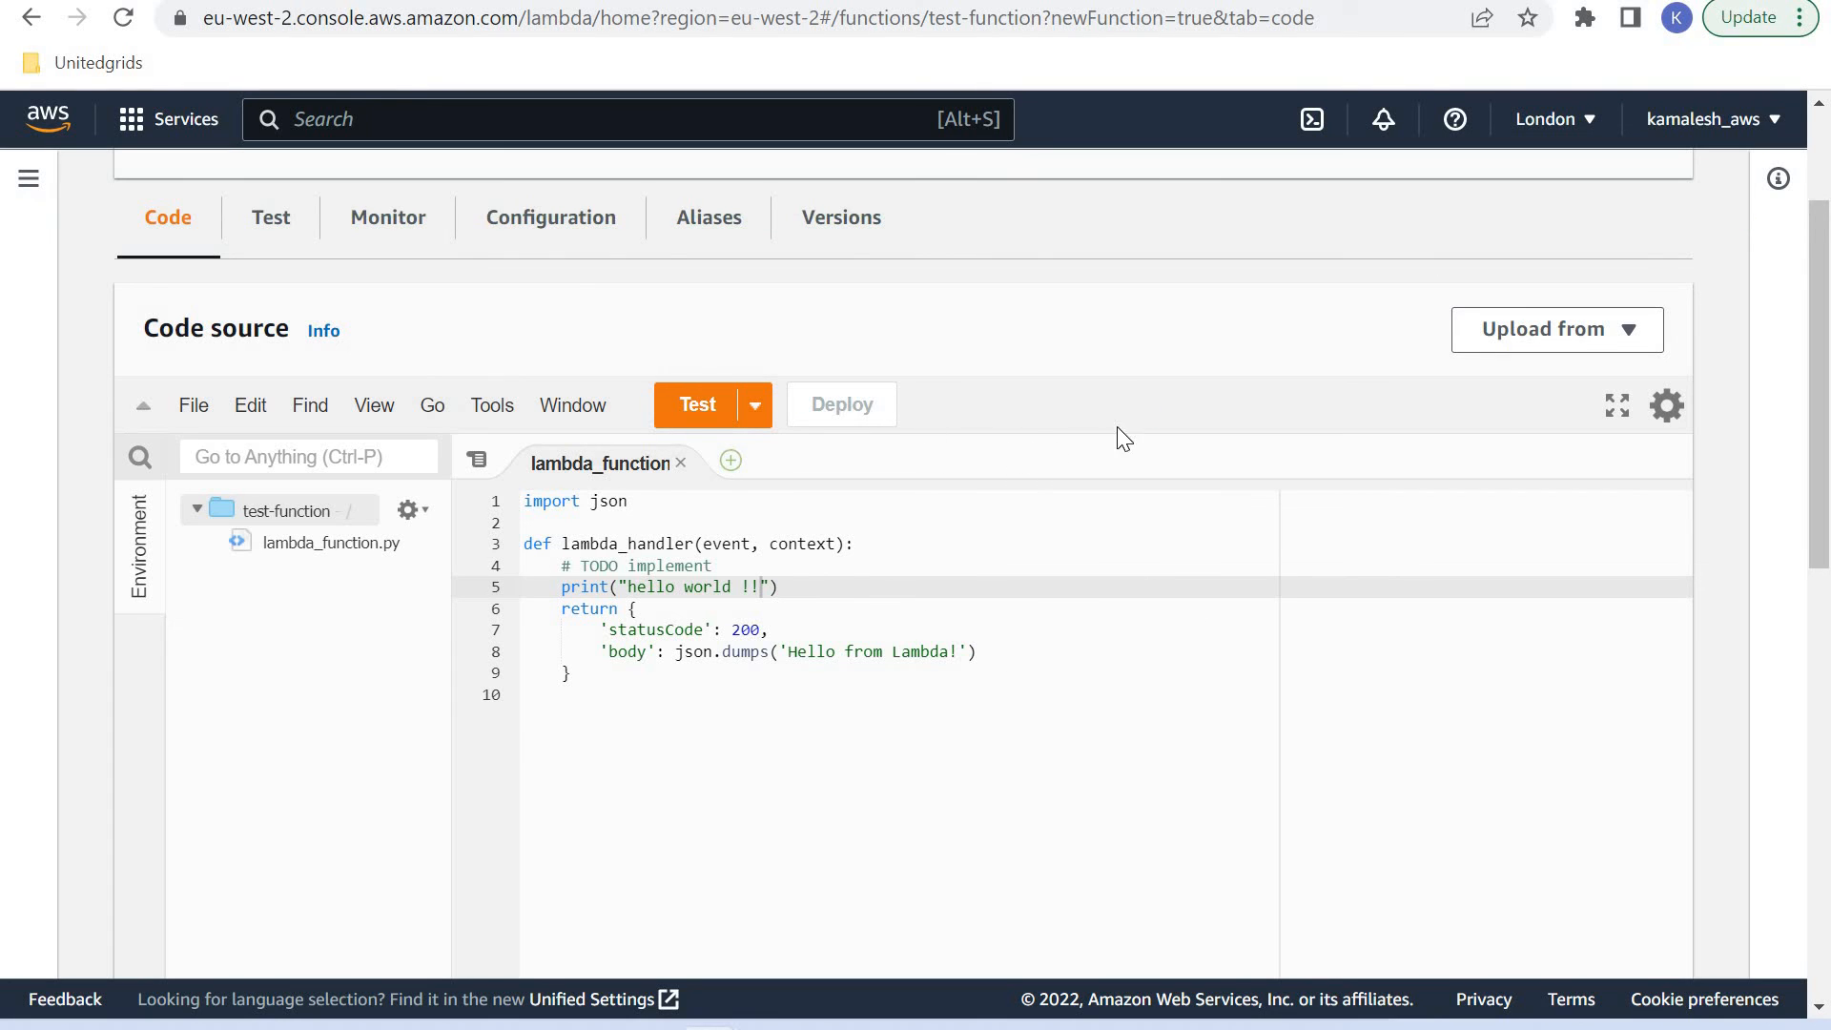
Step: Examine the function's execution role and its CloudWatch Logs permissions in the configuration
scroll(549, 449, "up", 3)
left_click(550, 443)
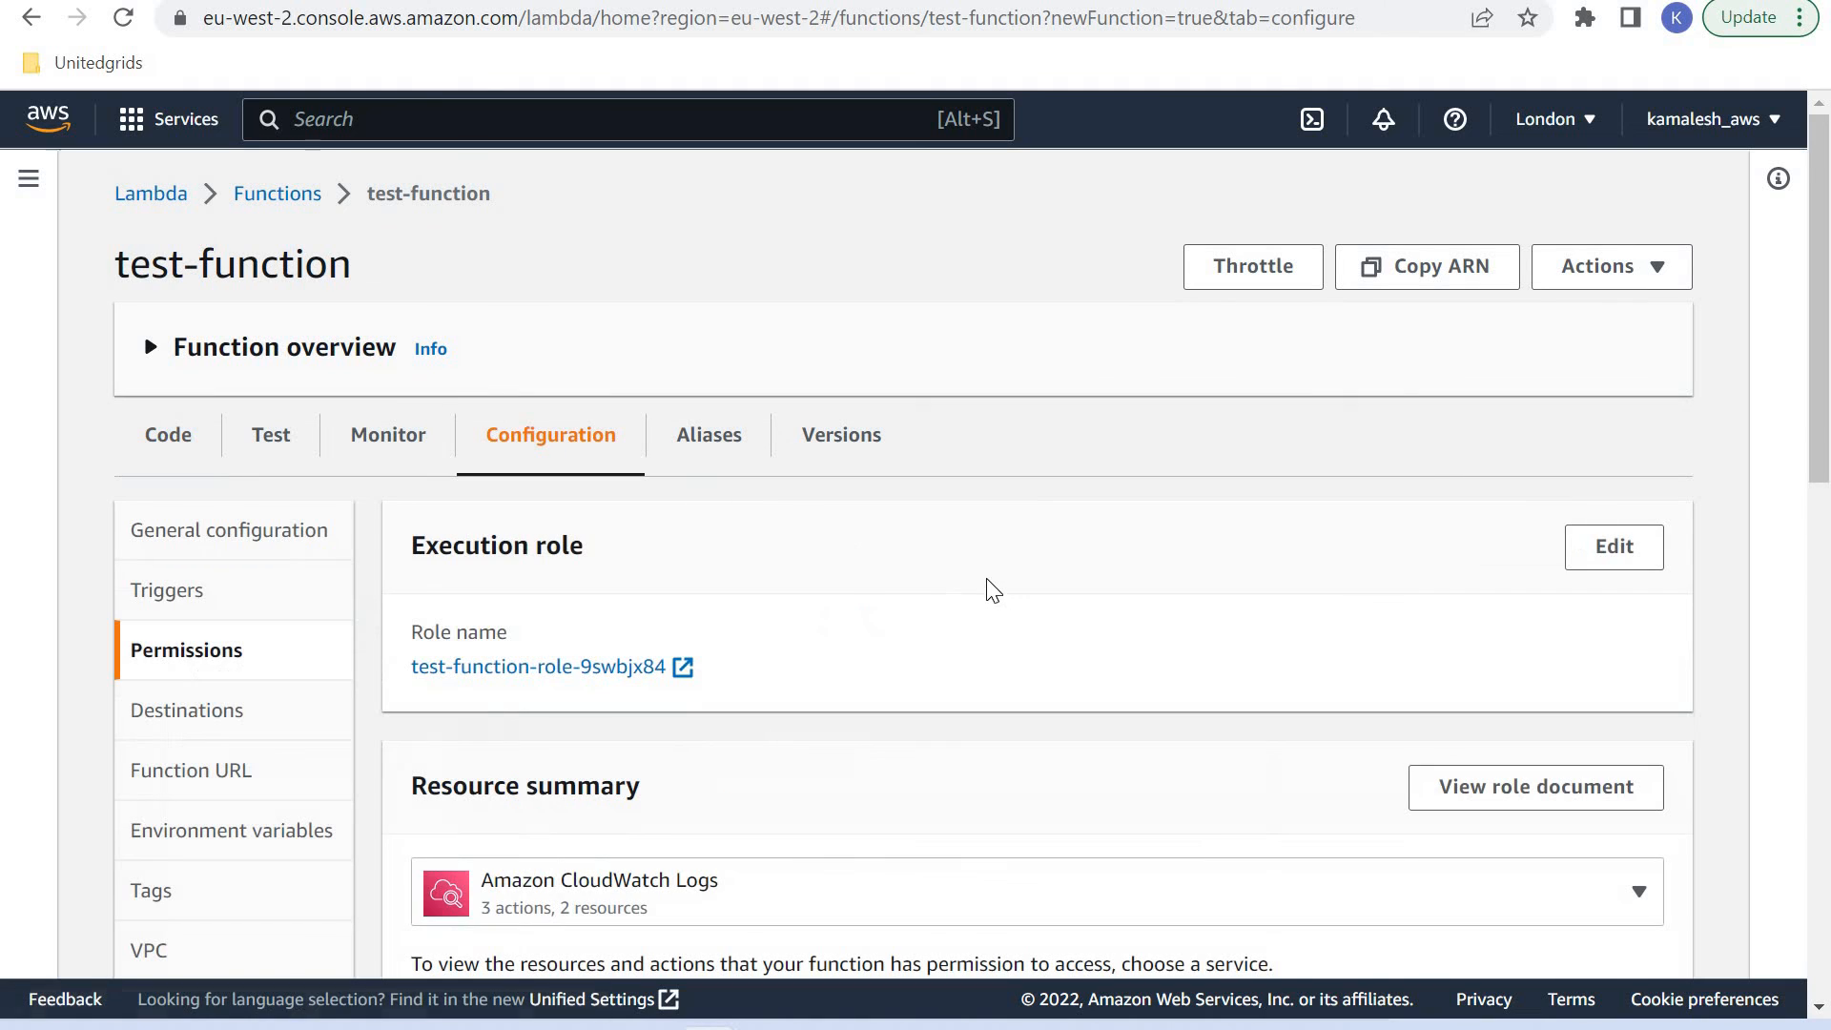
scroll(462, 315, "down", 3)
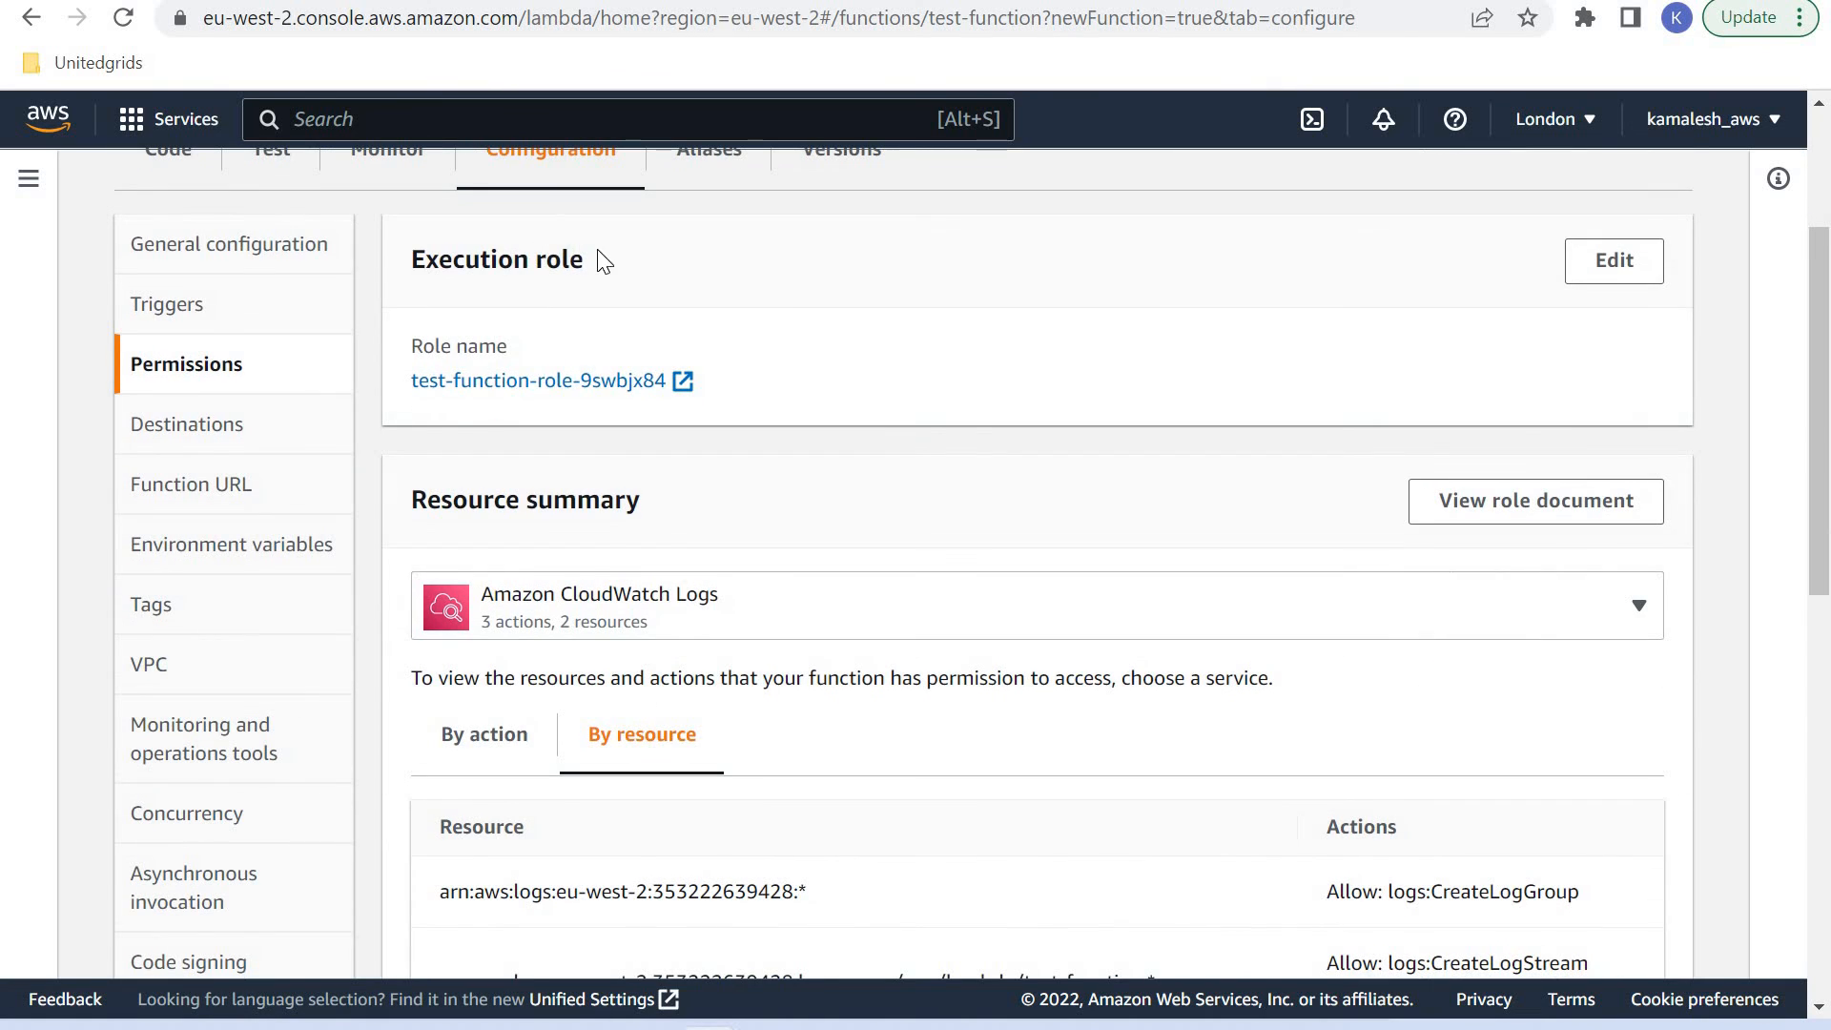
triple_click(597, 249)
left_click(407, 393)
scroll(724, 427, "down", 5)
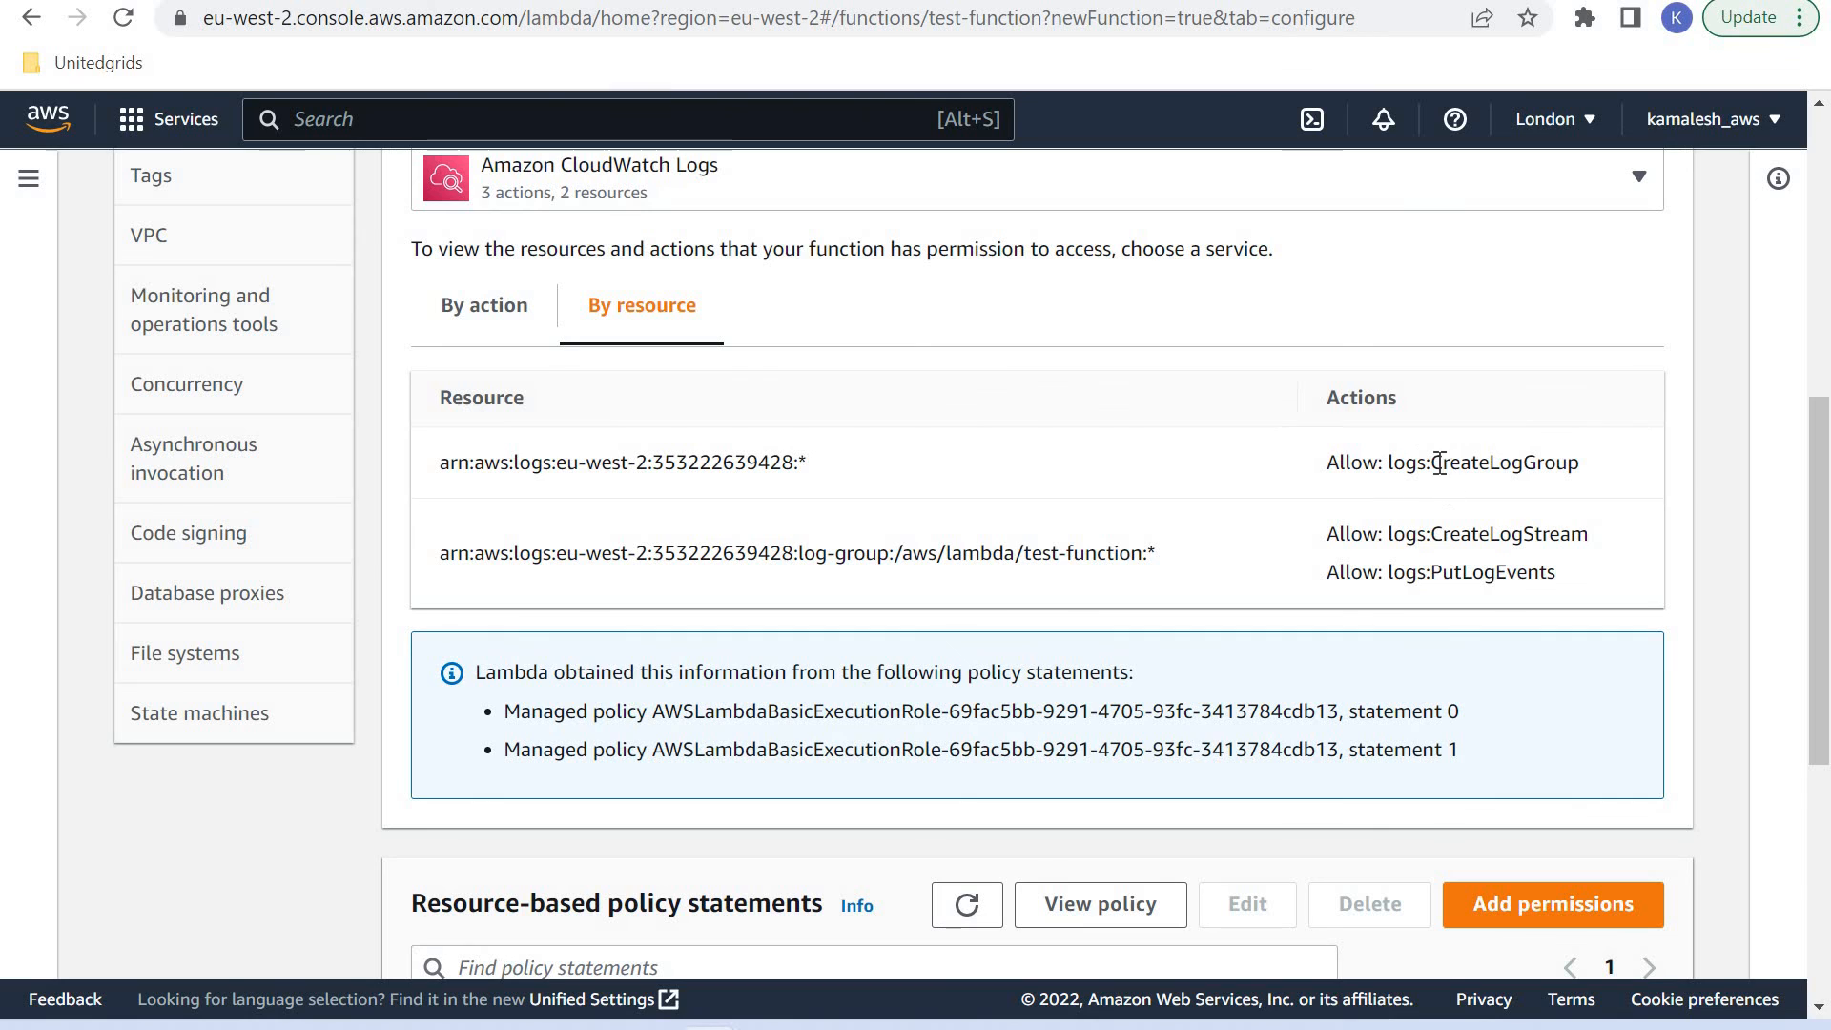
left_click_drag(1442, 463, 1479, 464)
left_click_drag(1523, 570, 1507, 542)
left_click(1549, 535)
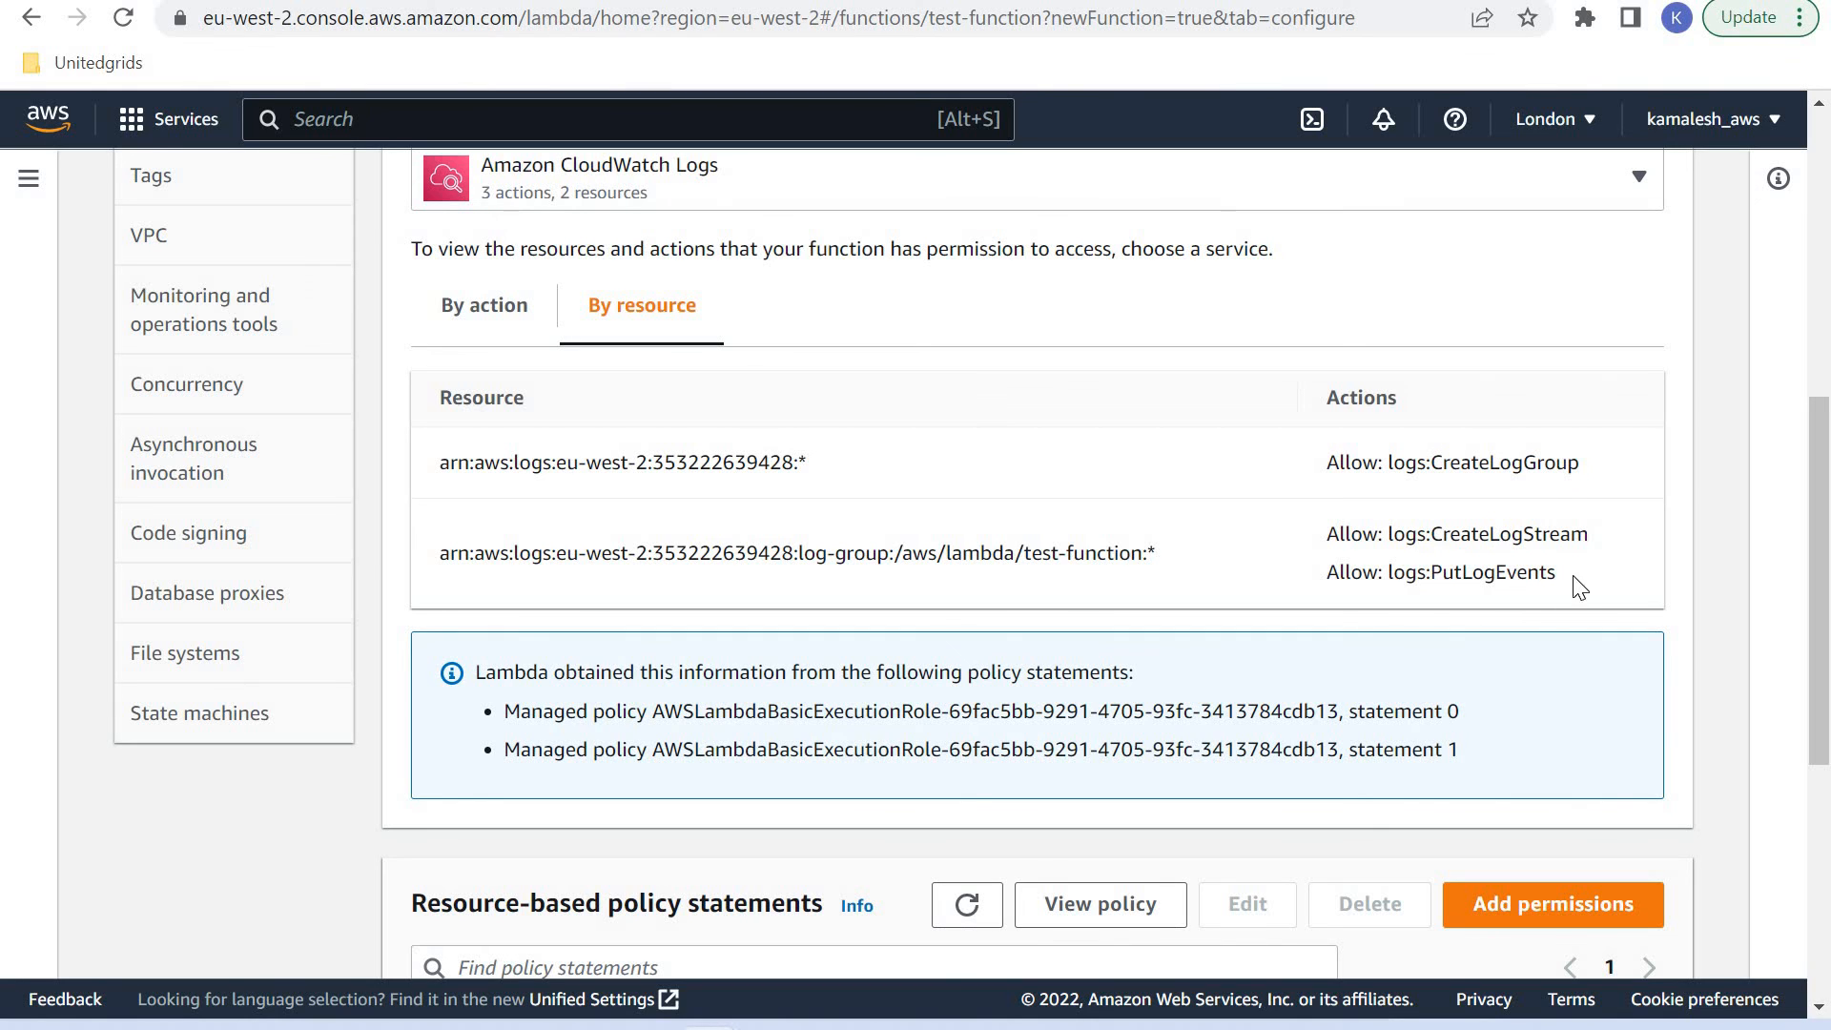
left_click_drag(1556, 573, 1406, 534)
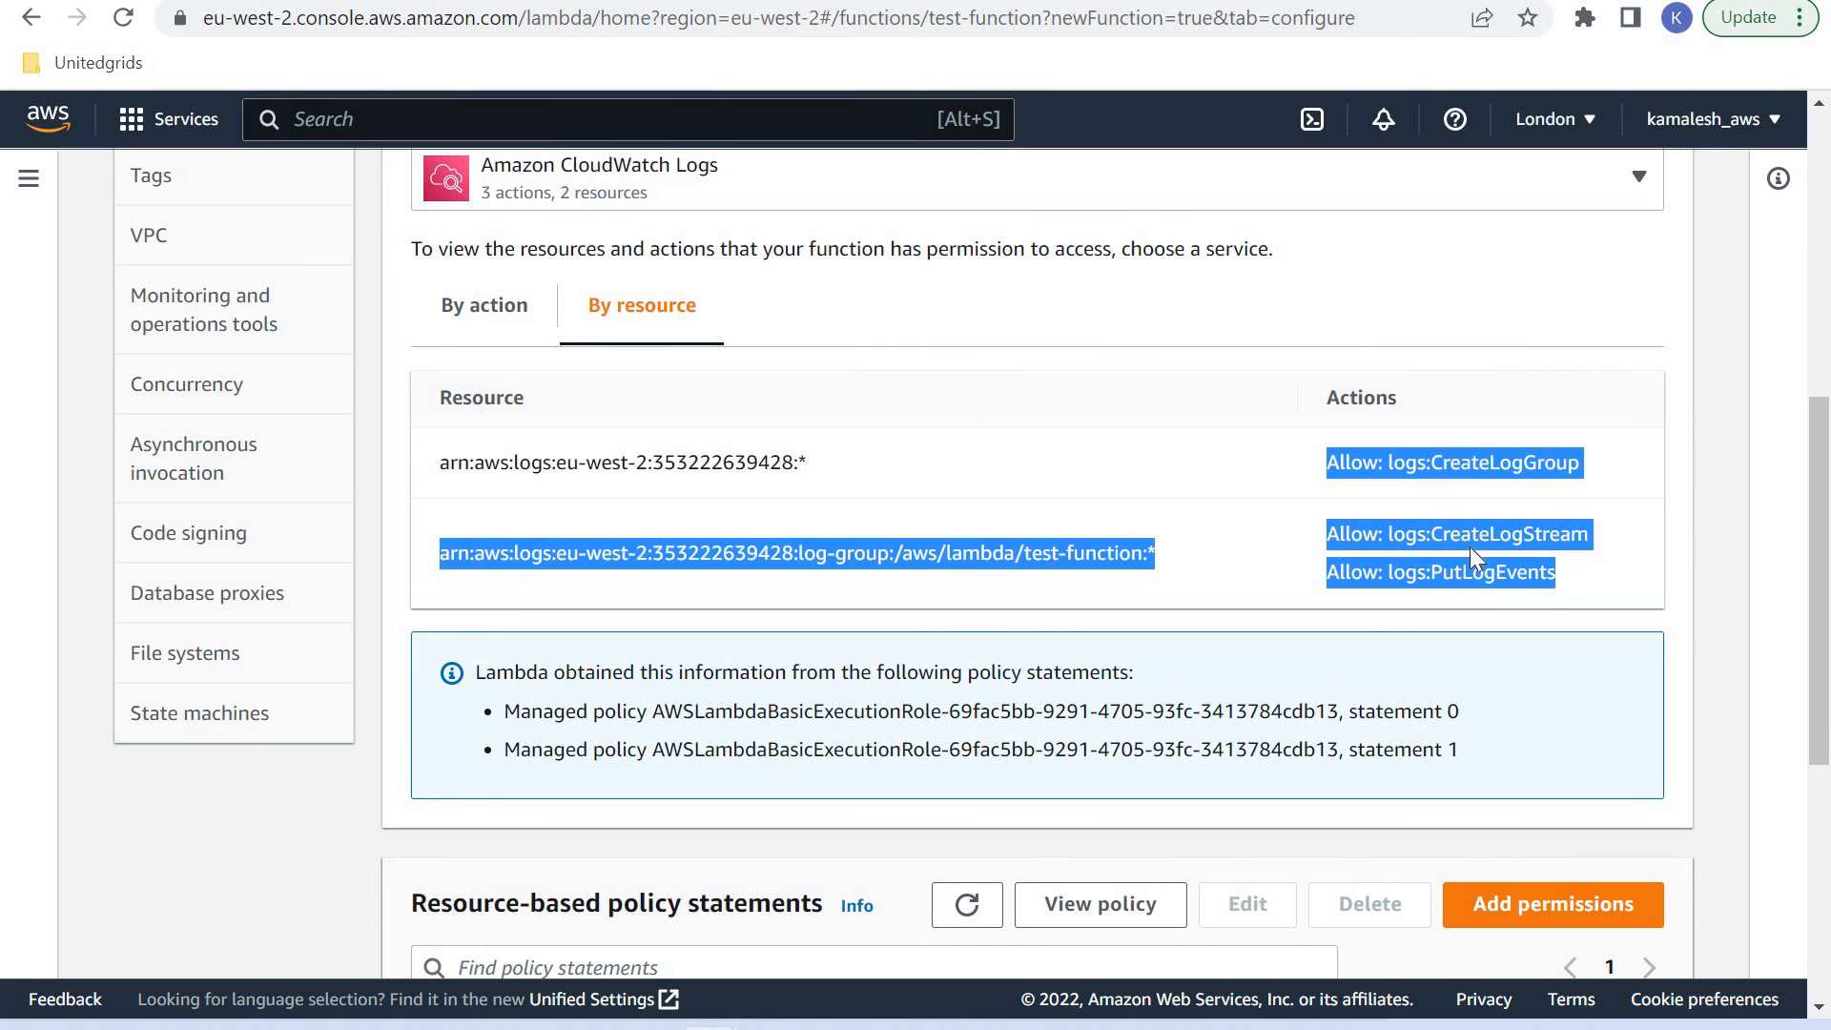
left_click(1161, 563)
Step: Return to the function's code and review the print statement in the handler
scroll(381, 318, "up", 6)
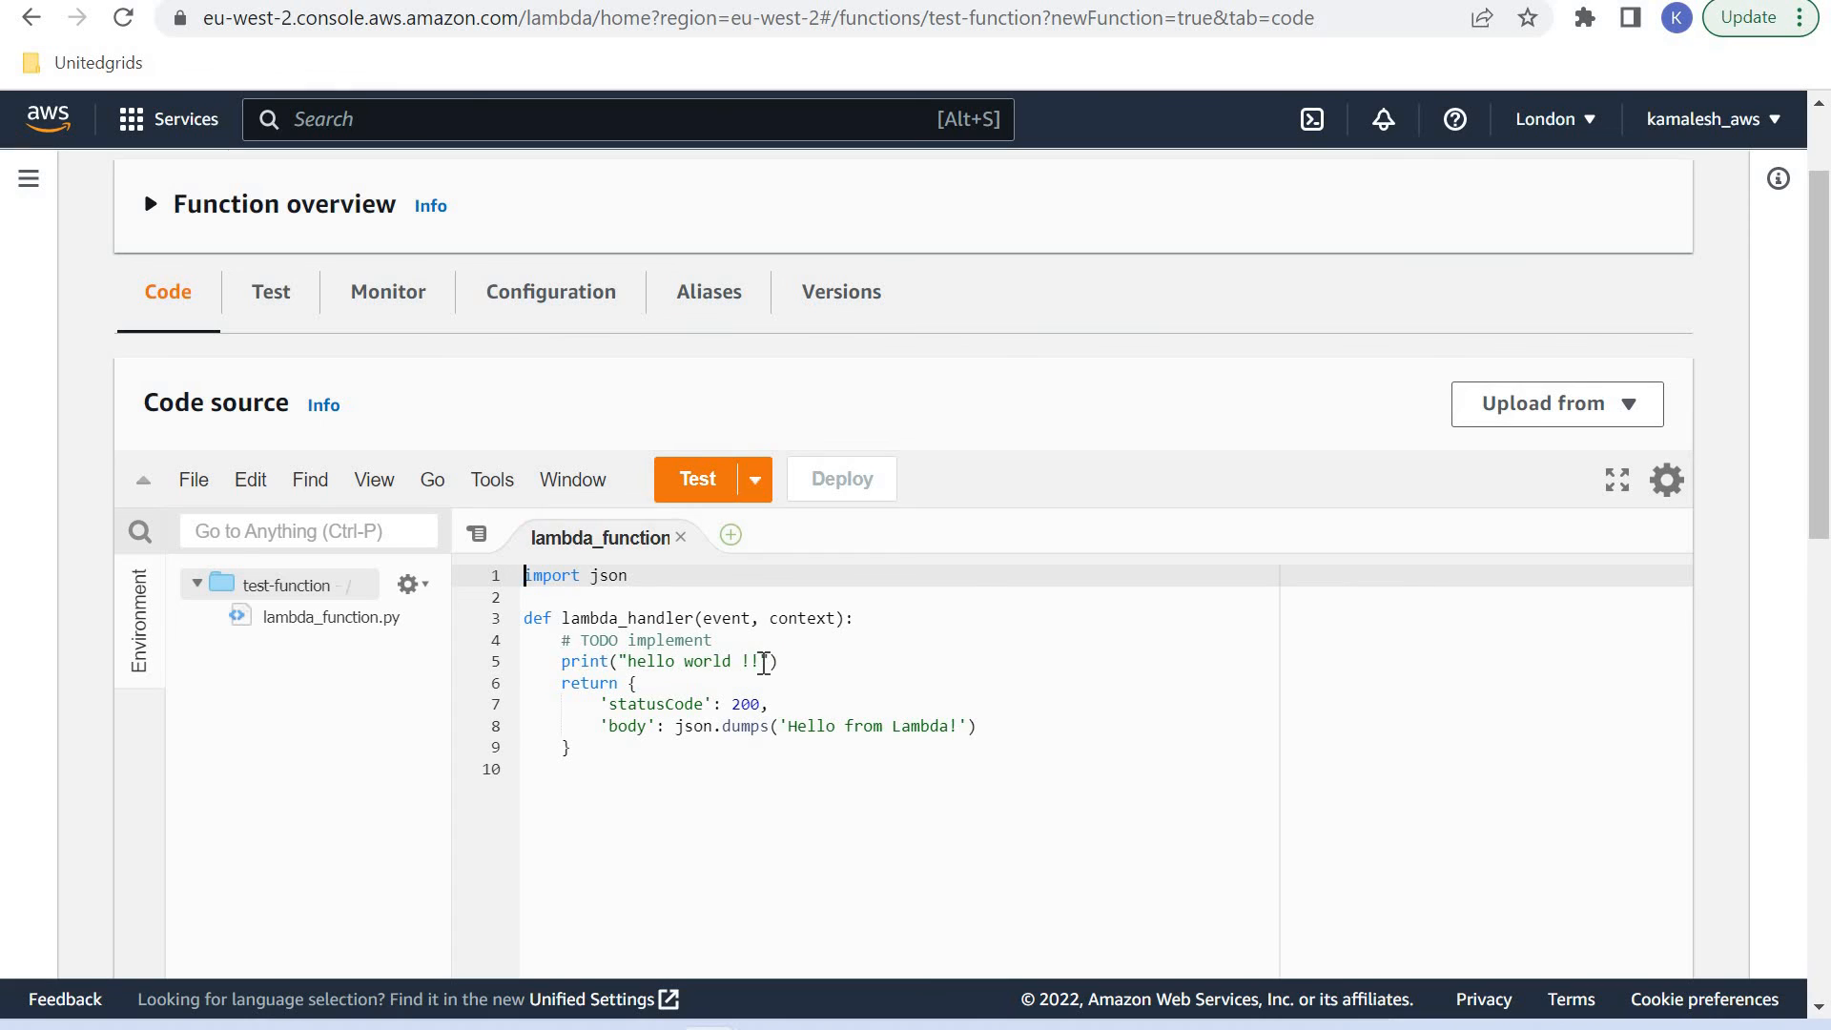
left_click(780, 661)
key("shift+Home")
left_click(826, 768)
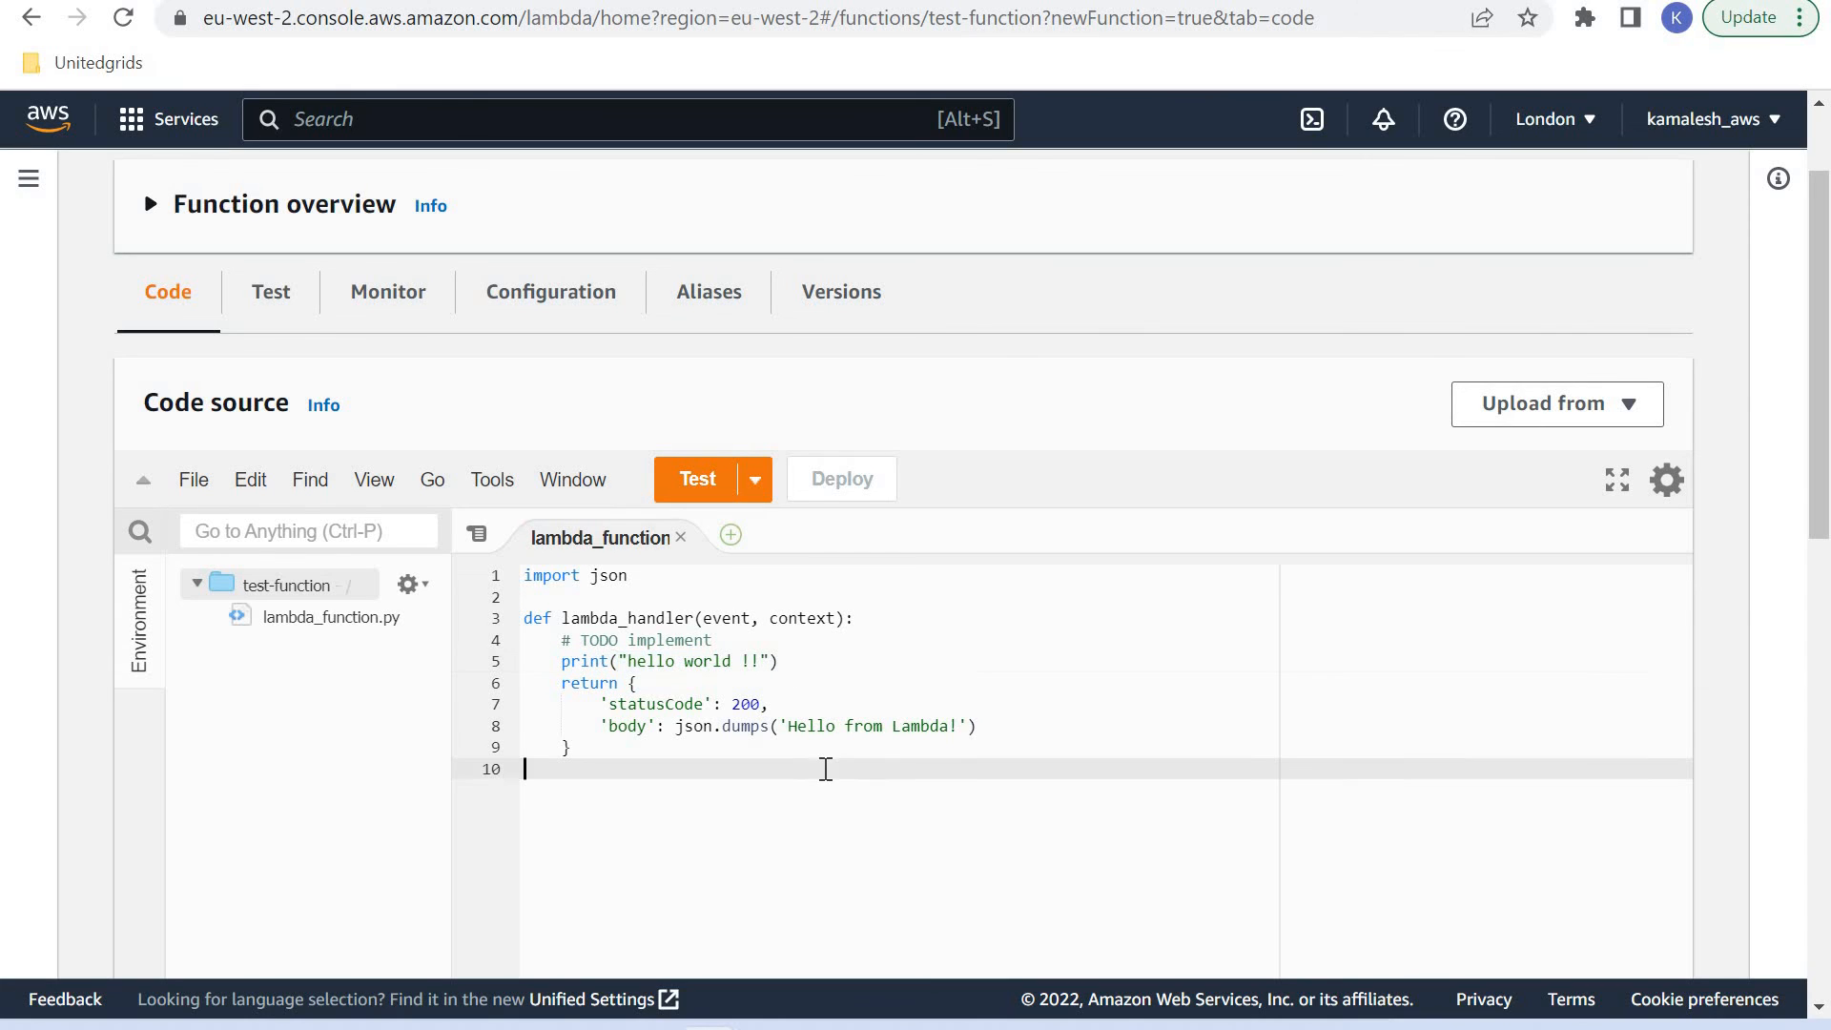
left_click_drag(781, 662, 543, 669)
left_click(707, 773)
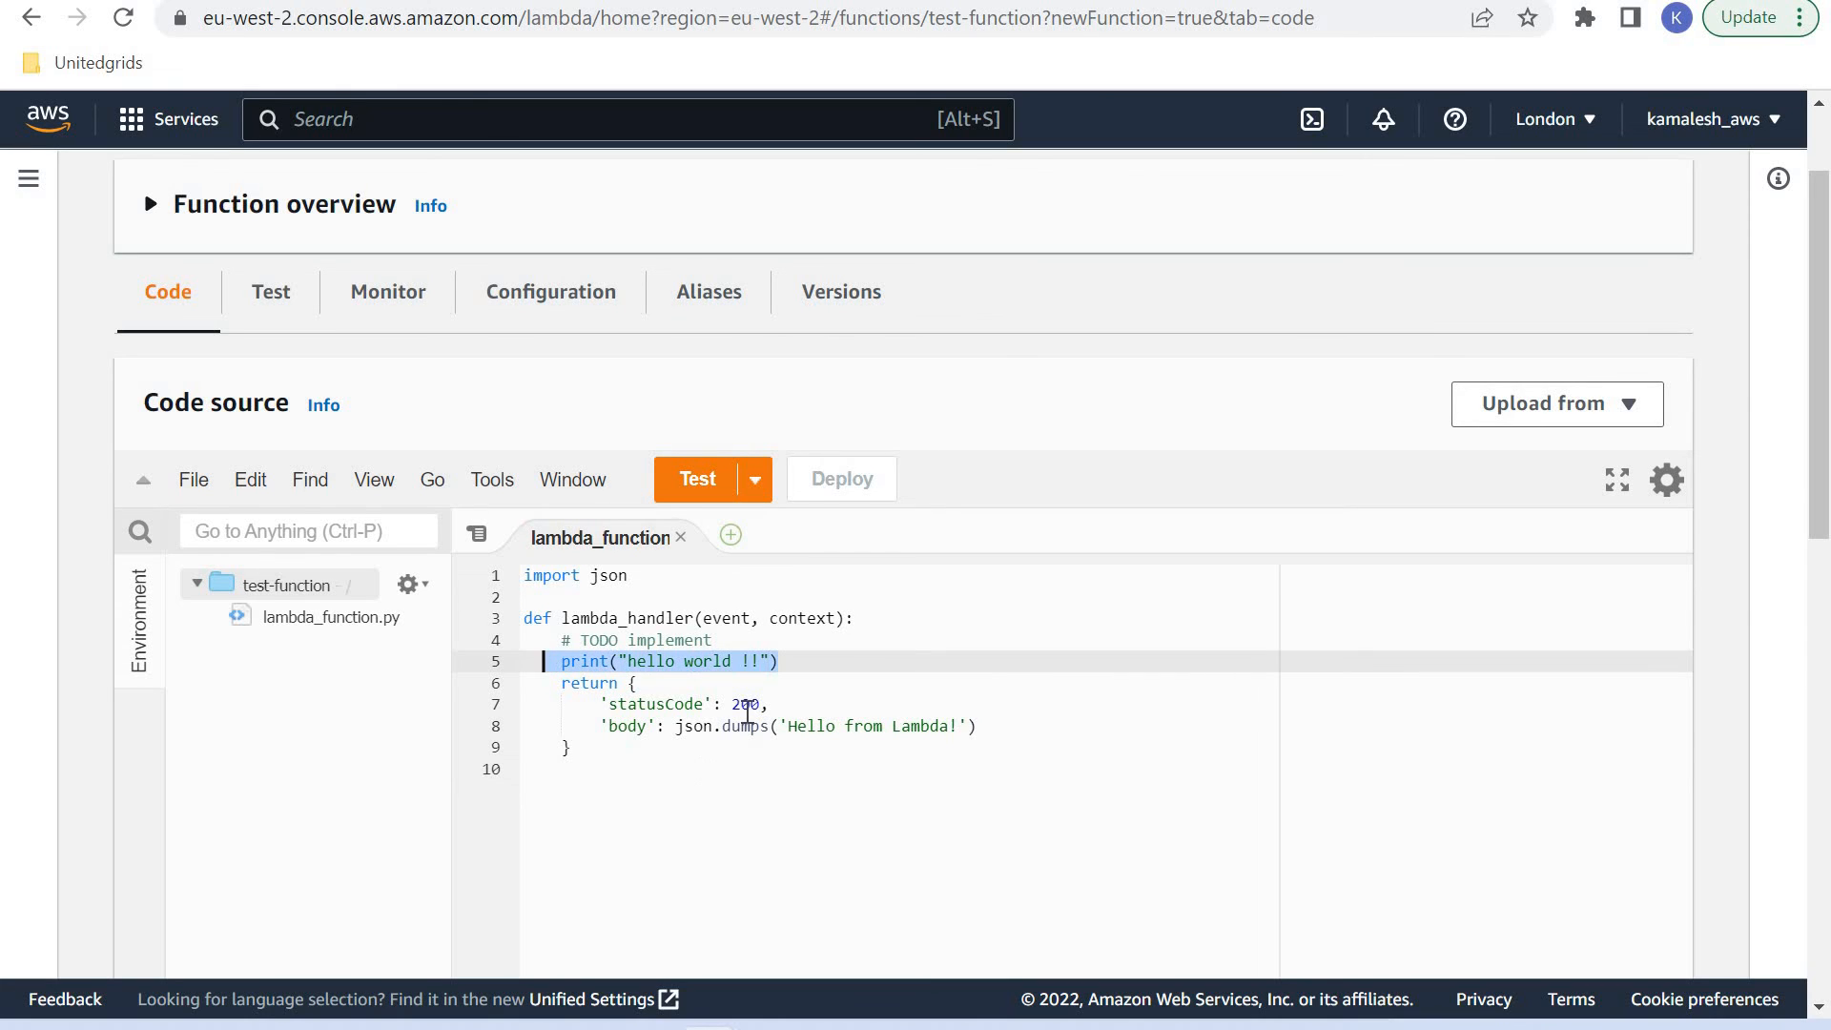
left_click(746, 711)
Step: Return to the Lambda functions list, duplicate the browser tab and open the CloudWatch service in the copy
scroll(866, 270, "up", 2)
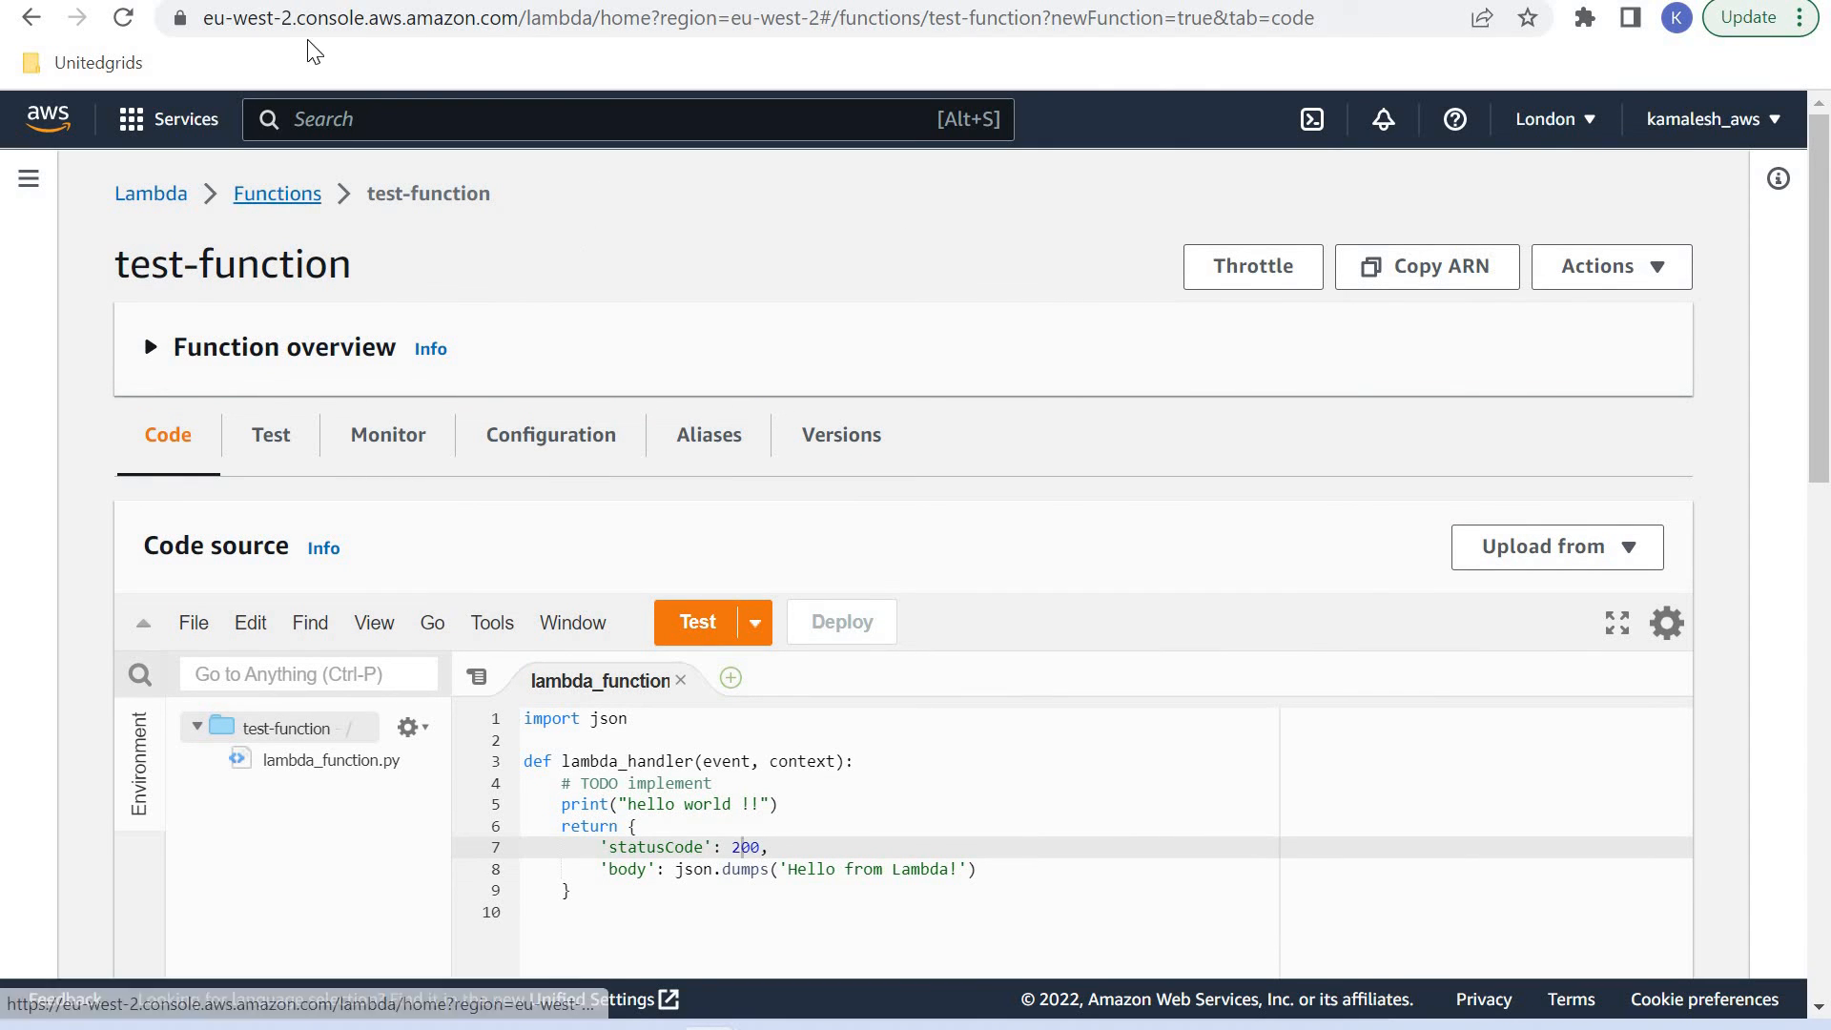
left_click(278, 196)
right_click(187, 1)
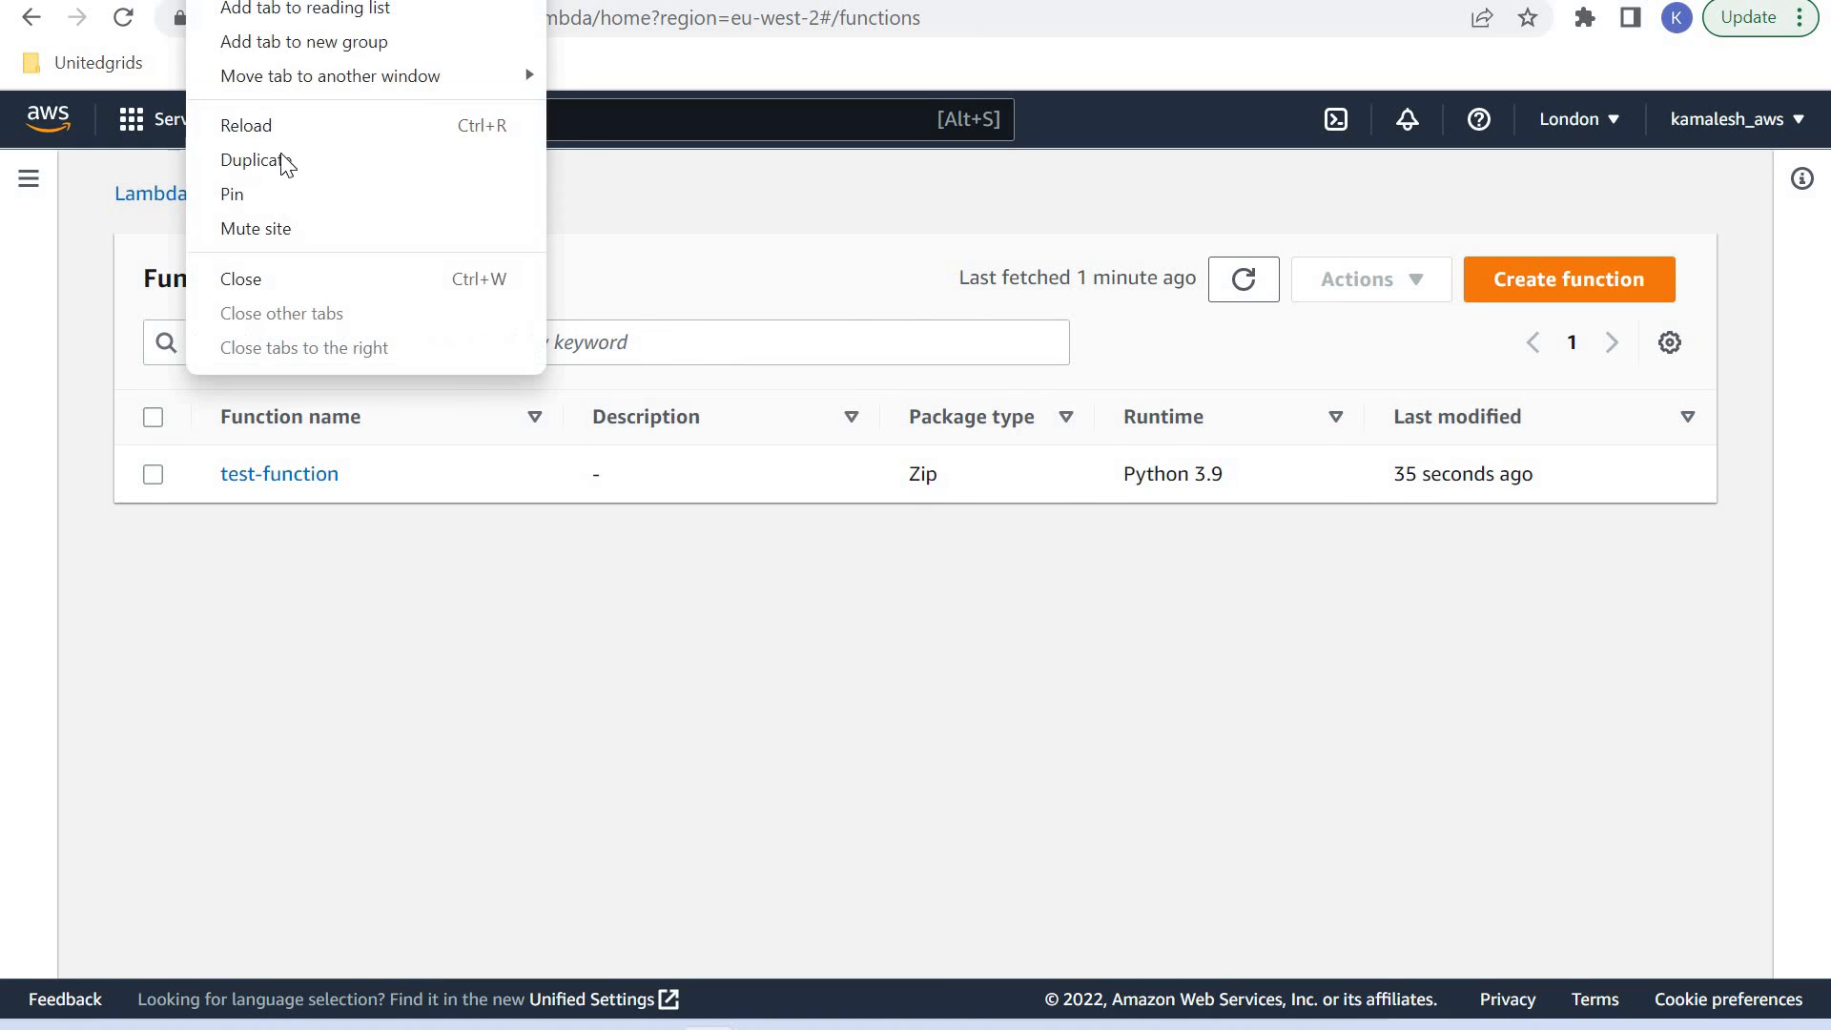
left_click(280, 159)
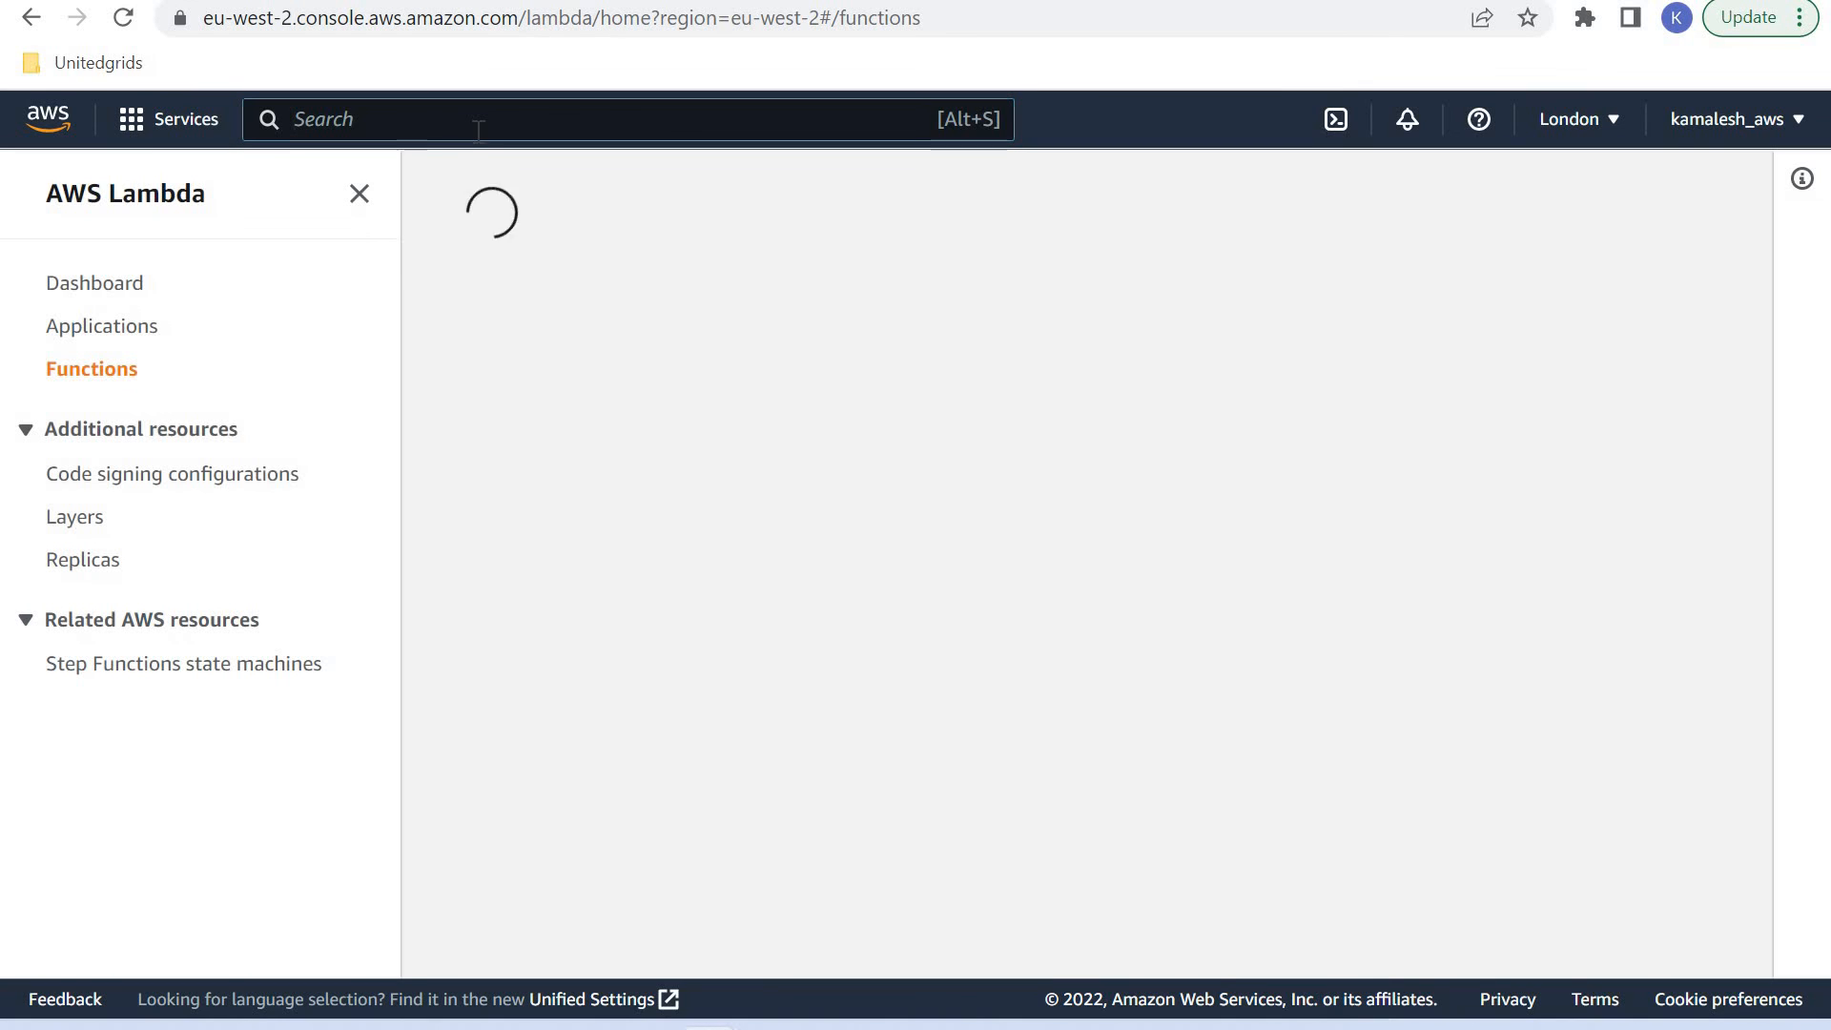
type("cloudwa")
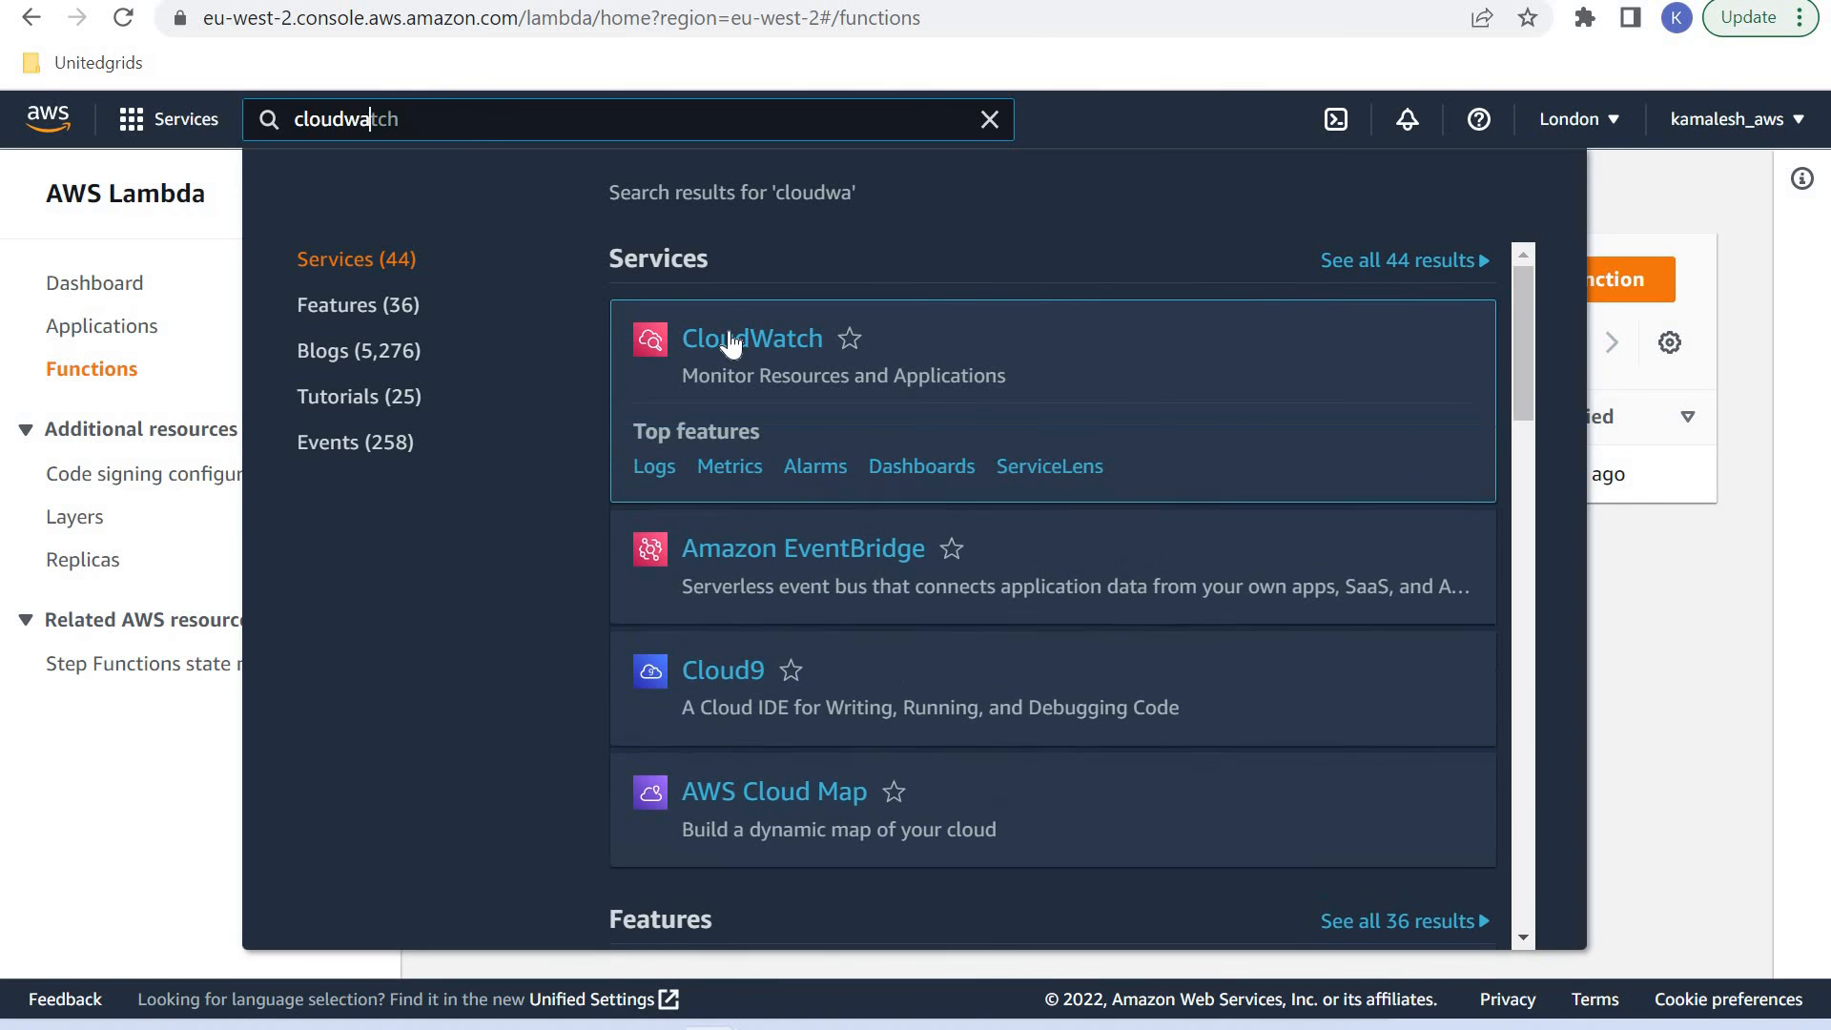
key("Return")
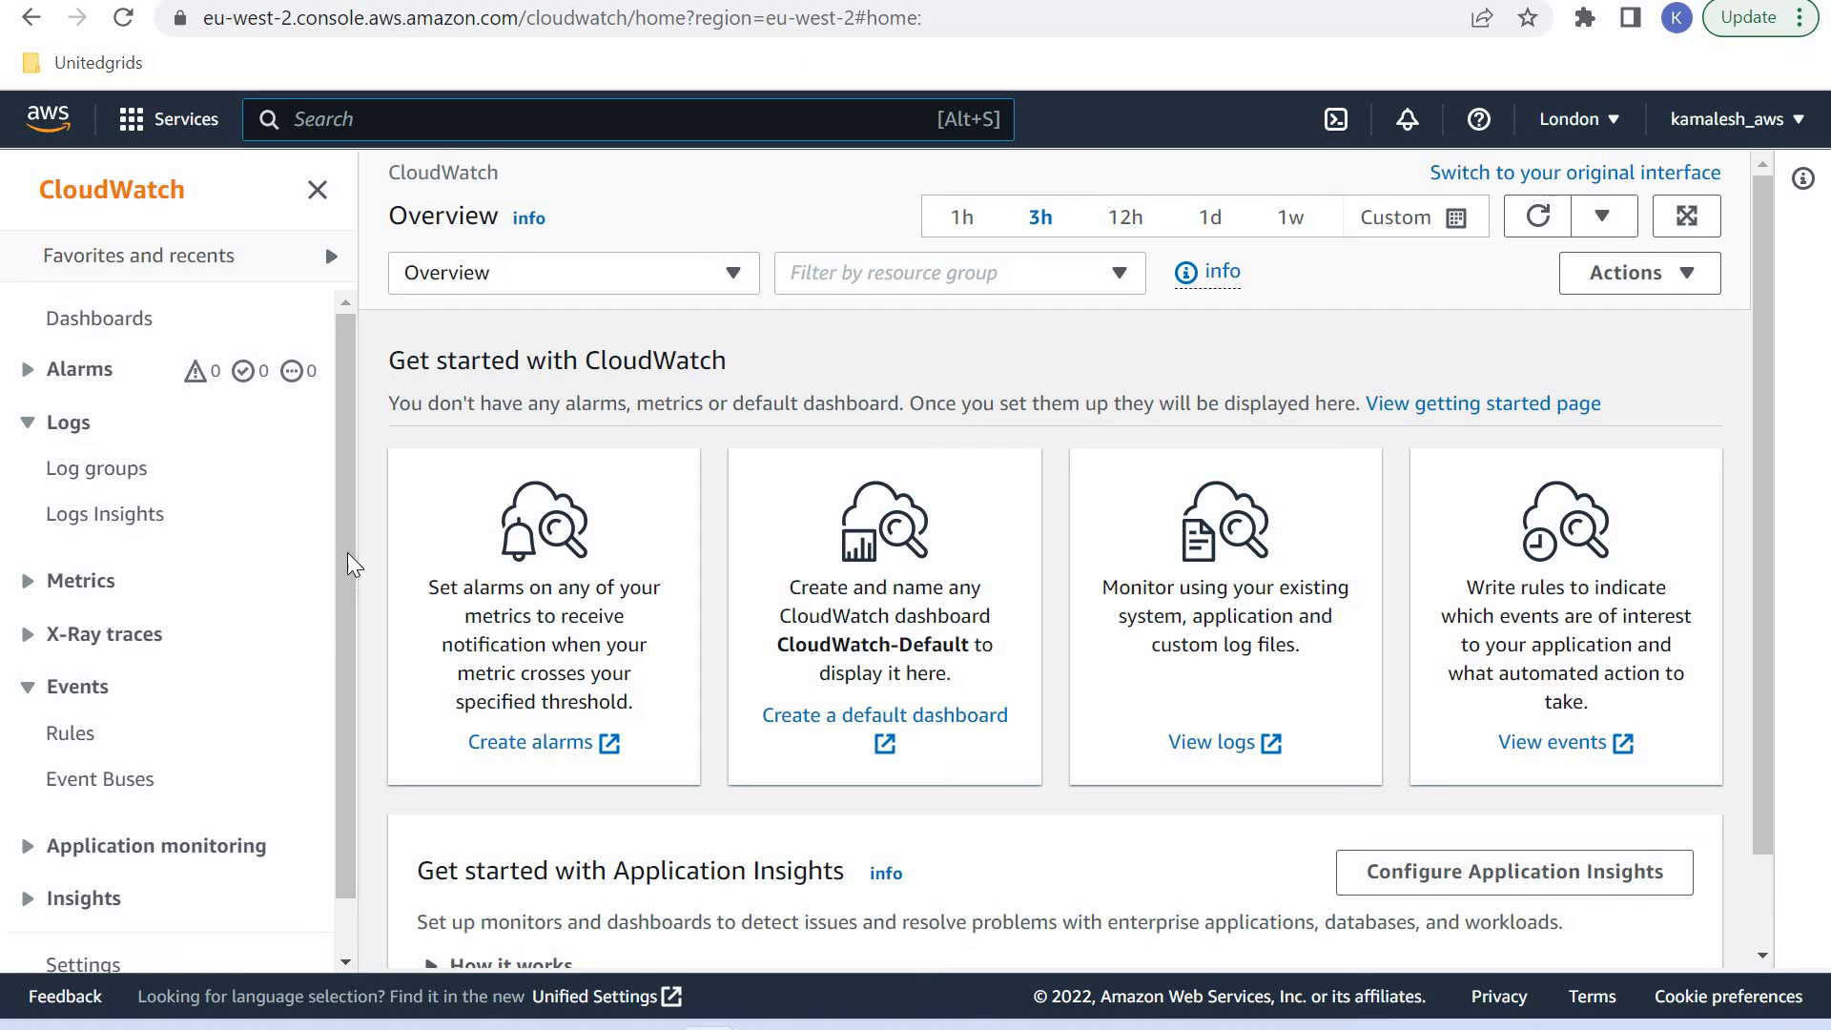
Step: Open the CloudWatch event rules and continue to the Amazon EventBridge rules page
scroll(70, 649, "down", 1)
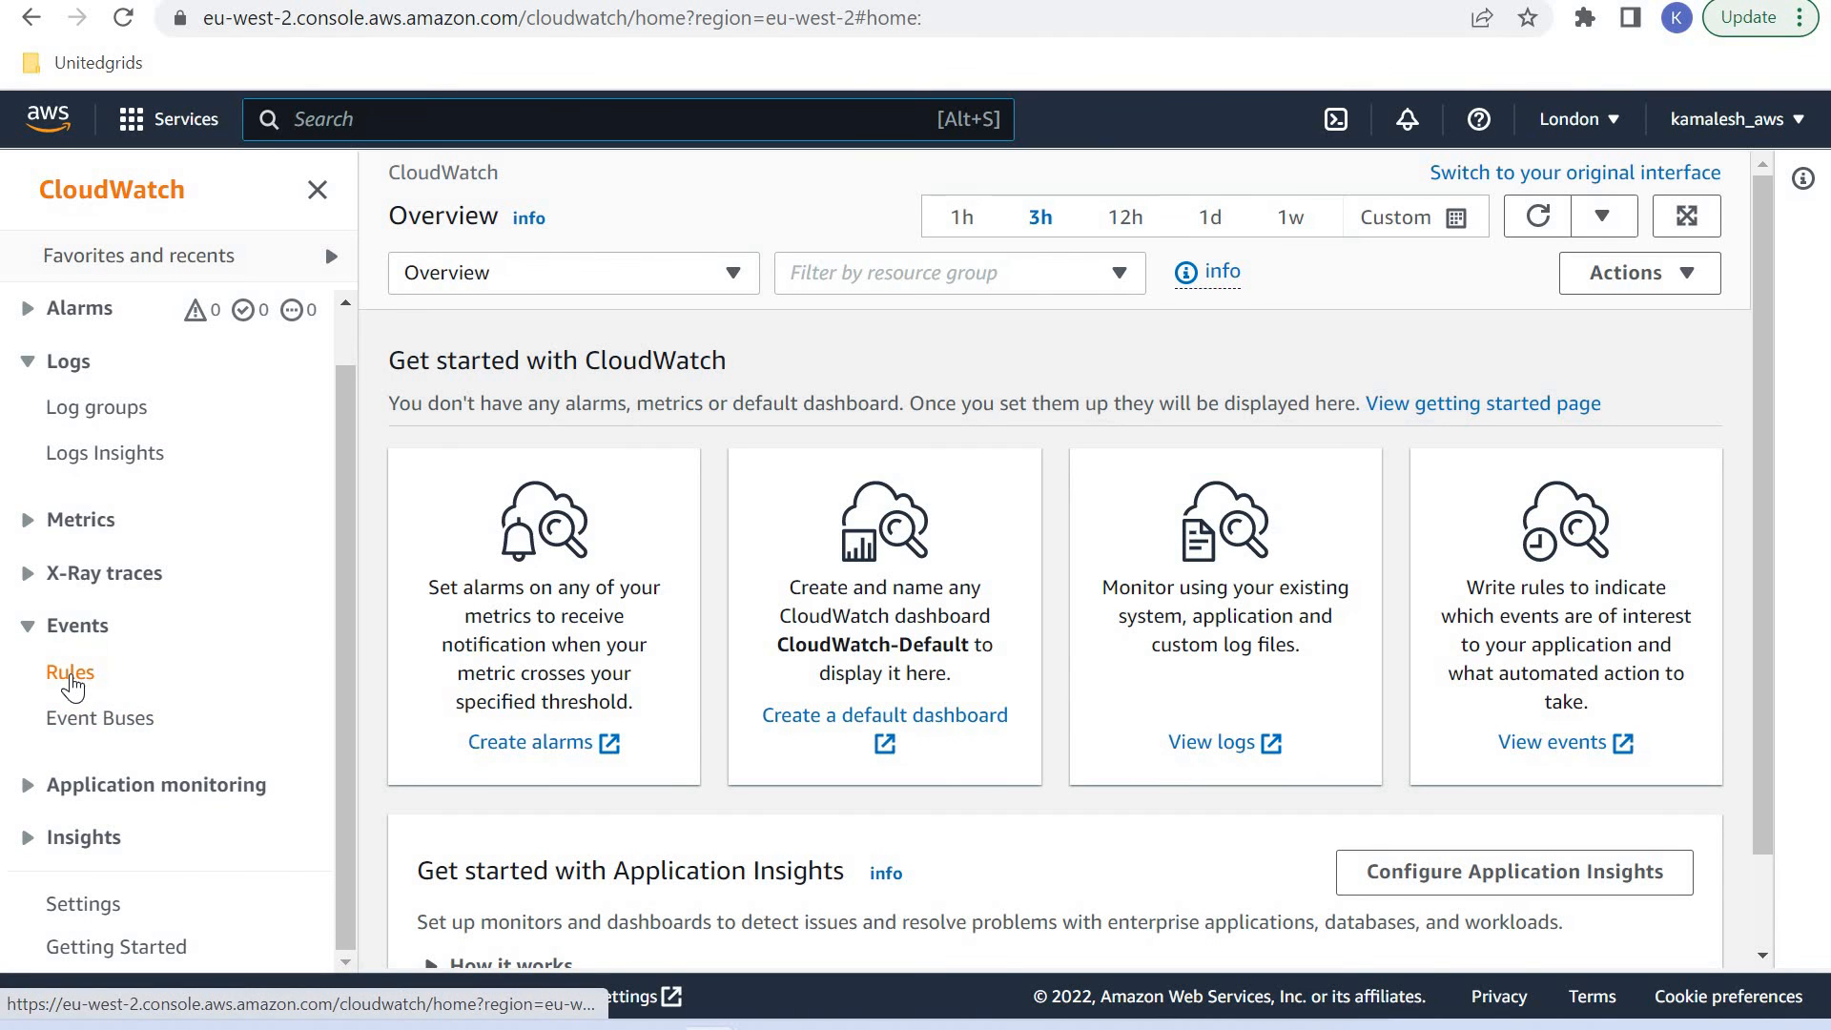
left_click(75, 679)
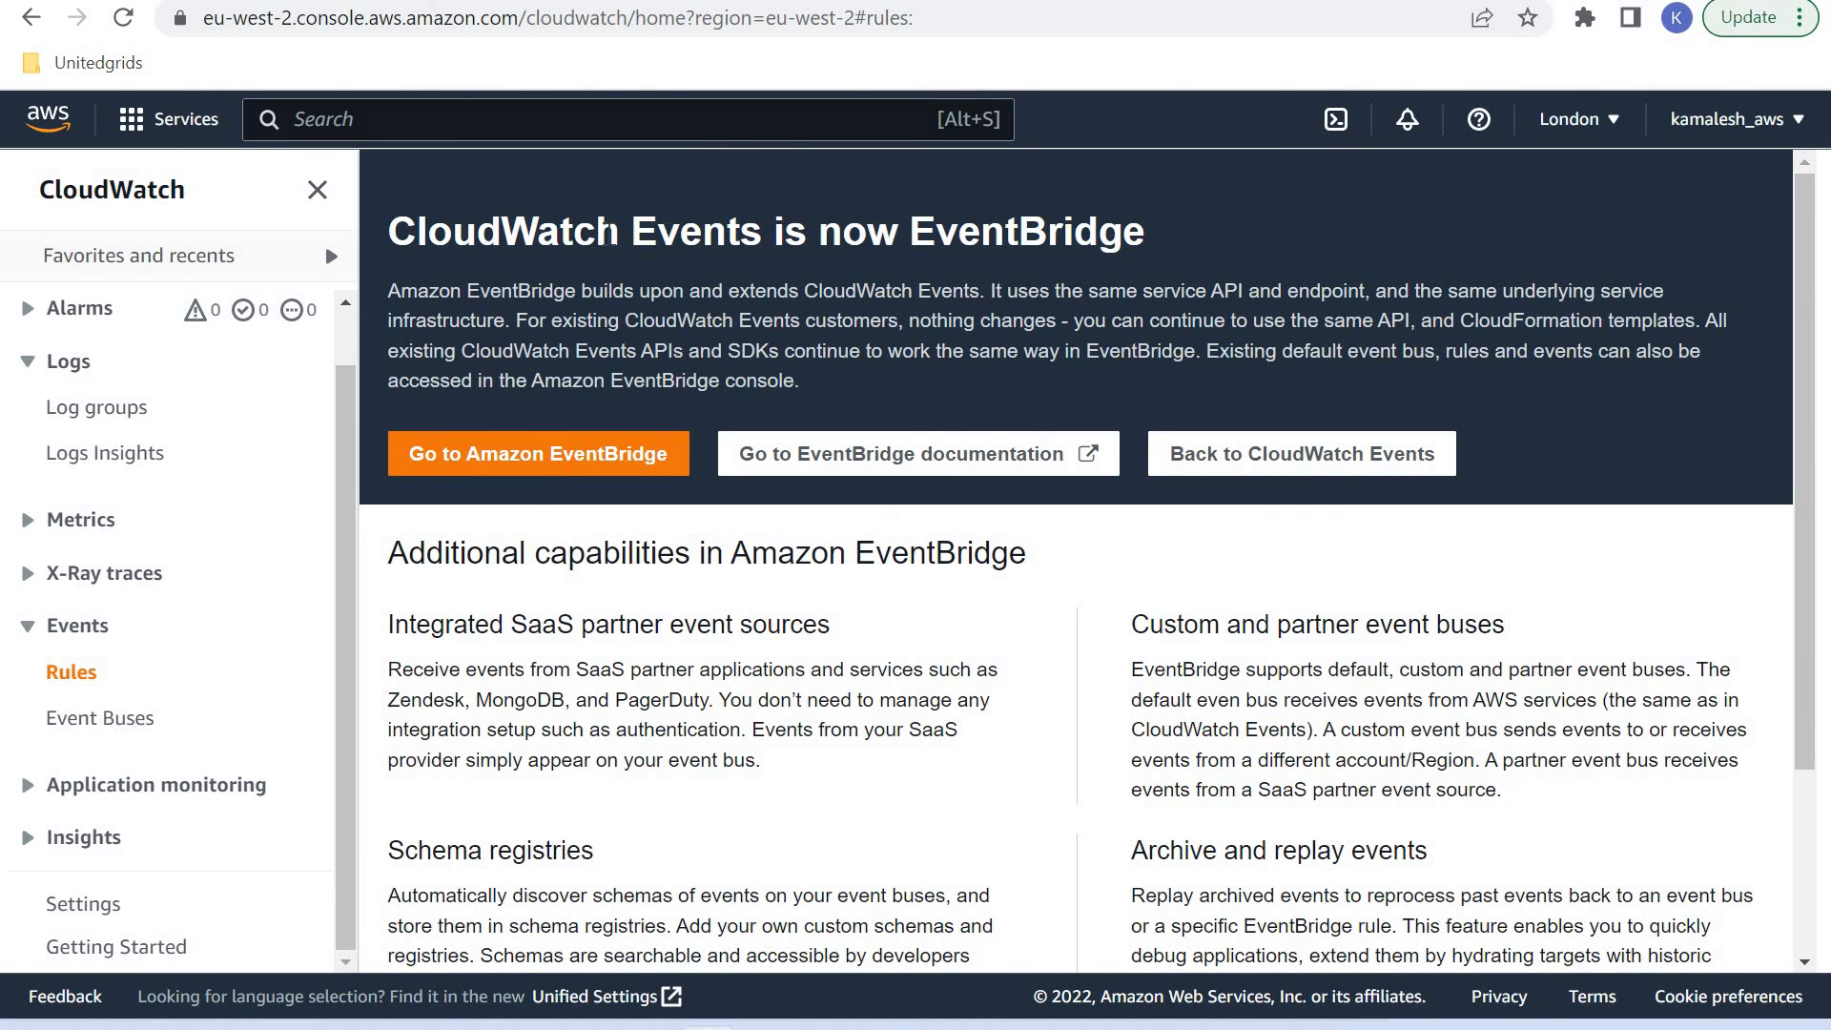
left_click_drag(1150, 231, 386, 237)
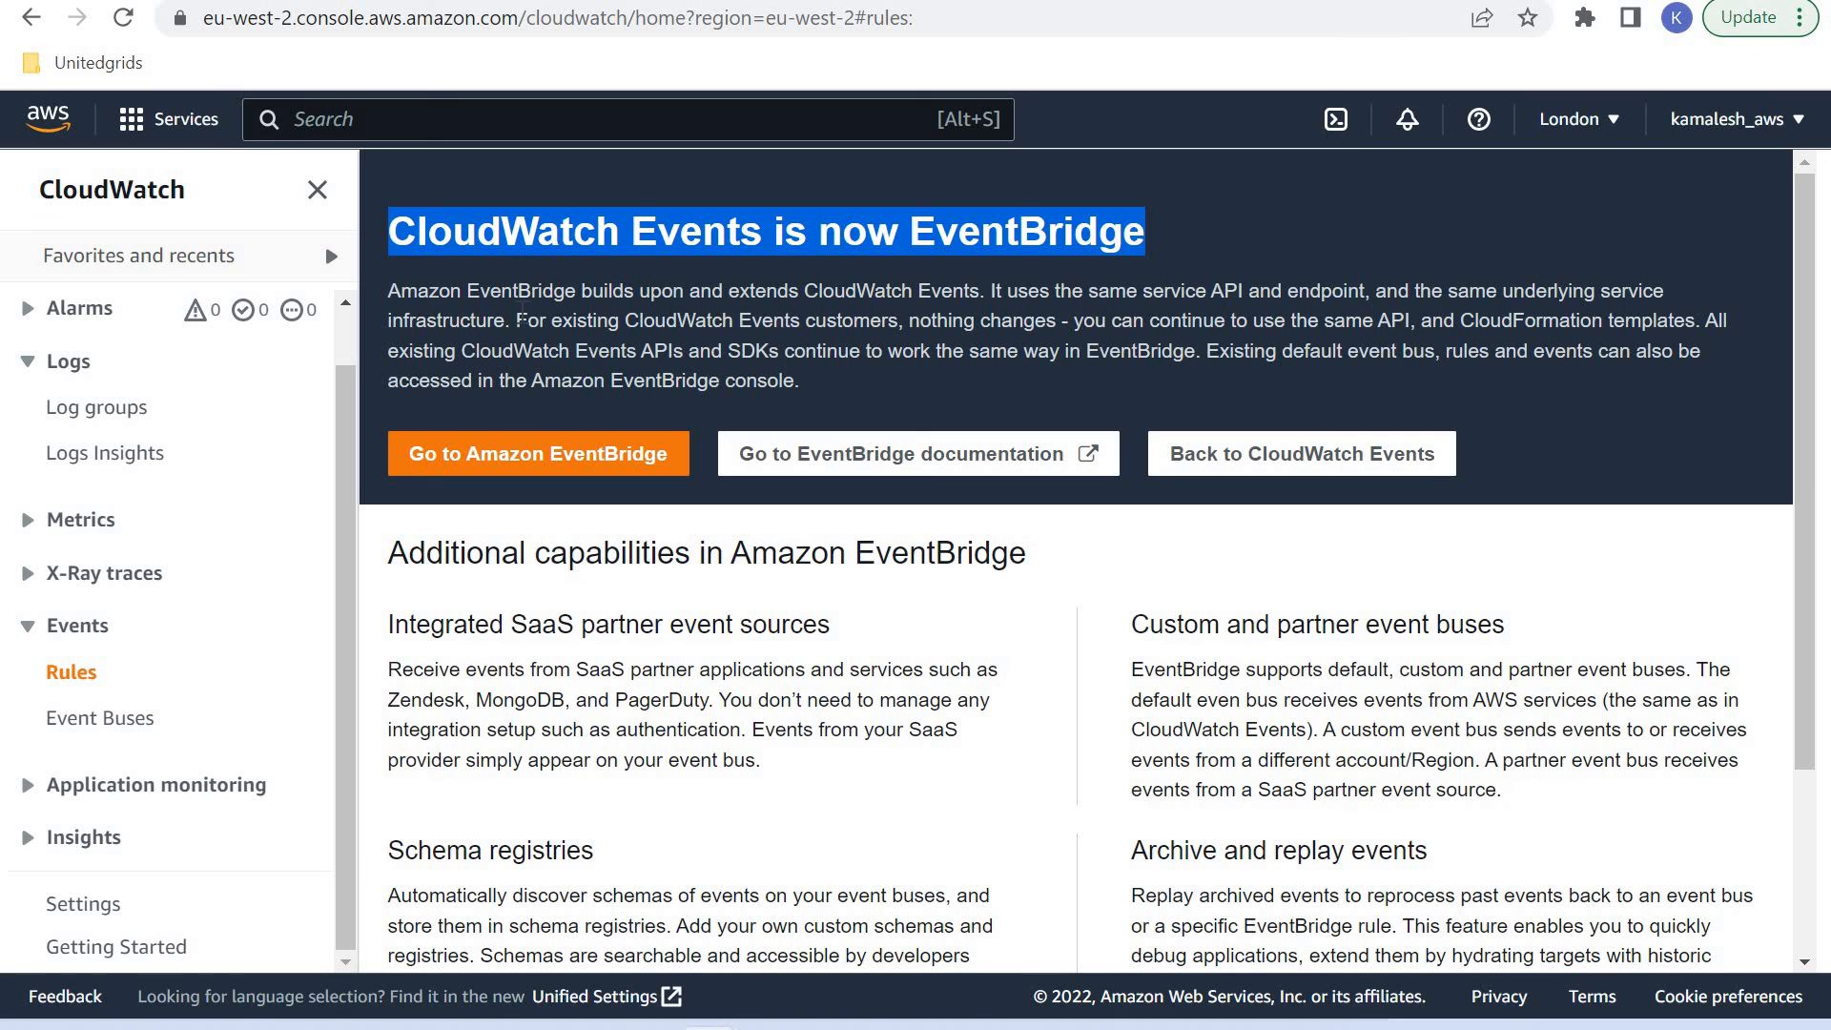
left_click(523, 320)
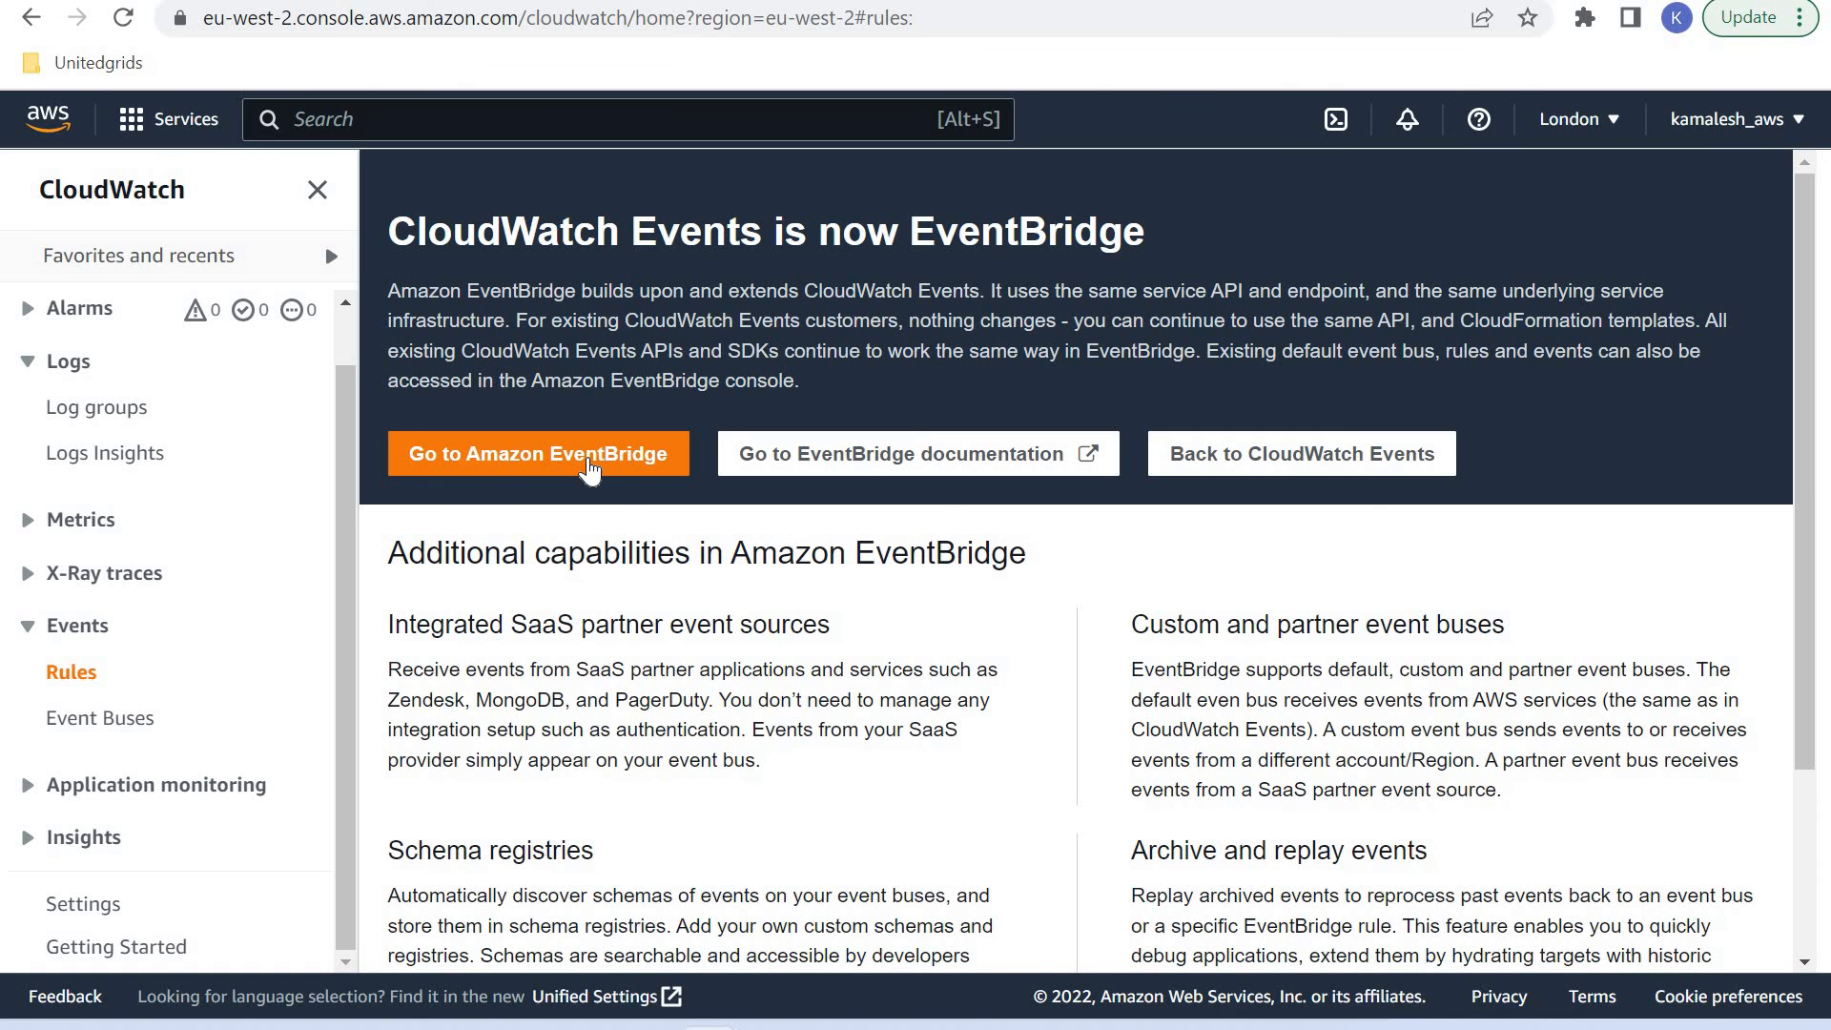
left_click(590, 466)
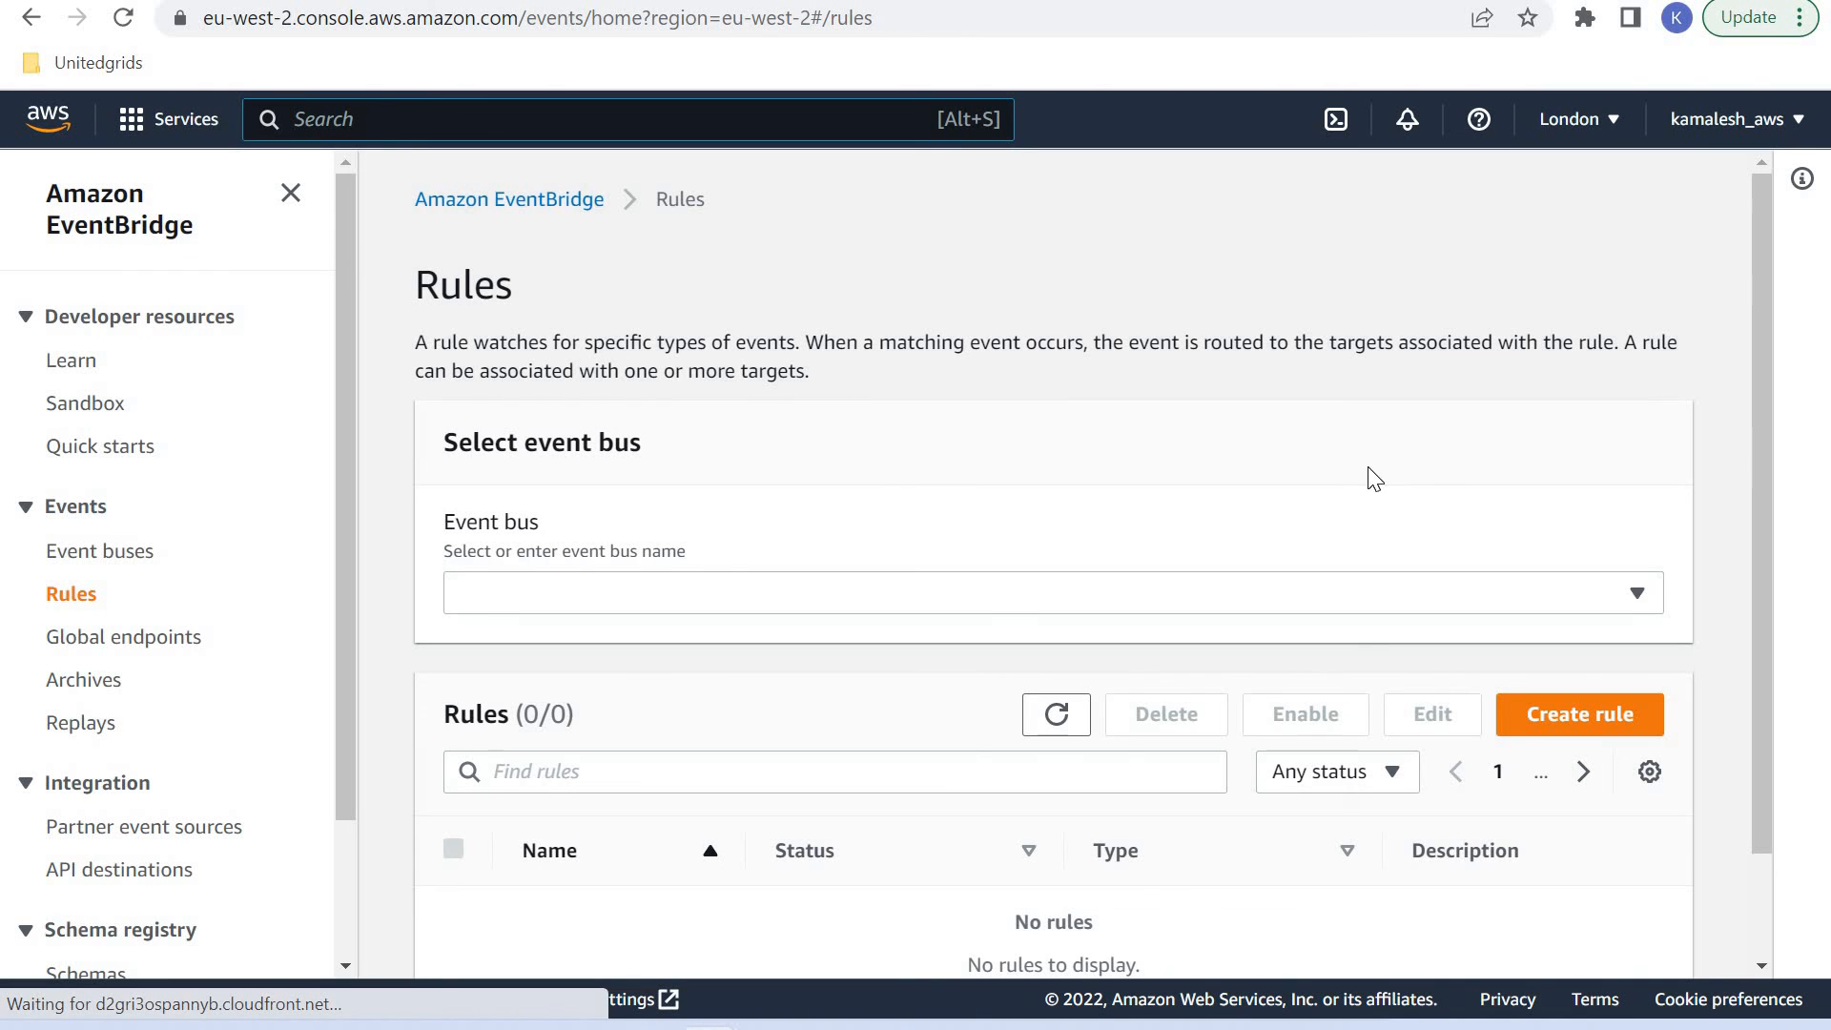
Step: Start a new EventBridge rule named trigger-lambda-function and set its rule type to Schedule
scroll(1578, 642, "down", 1)
left_click(1553, 597)
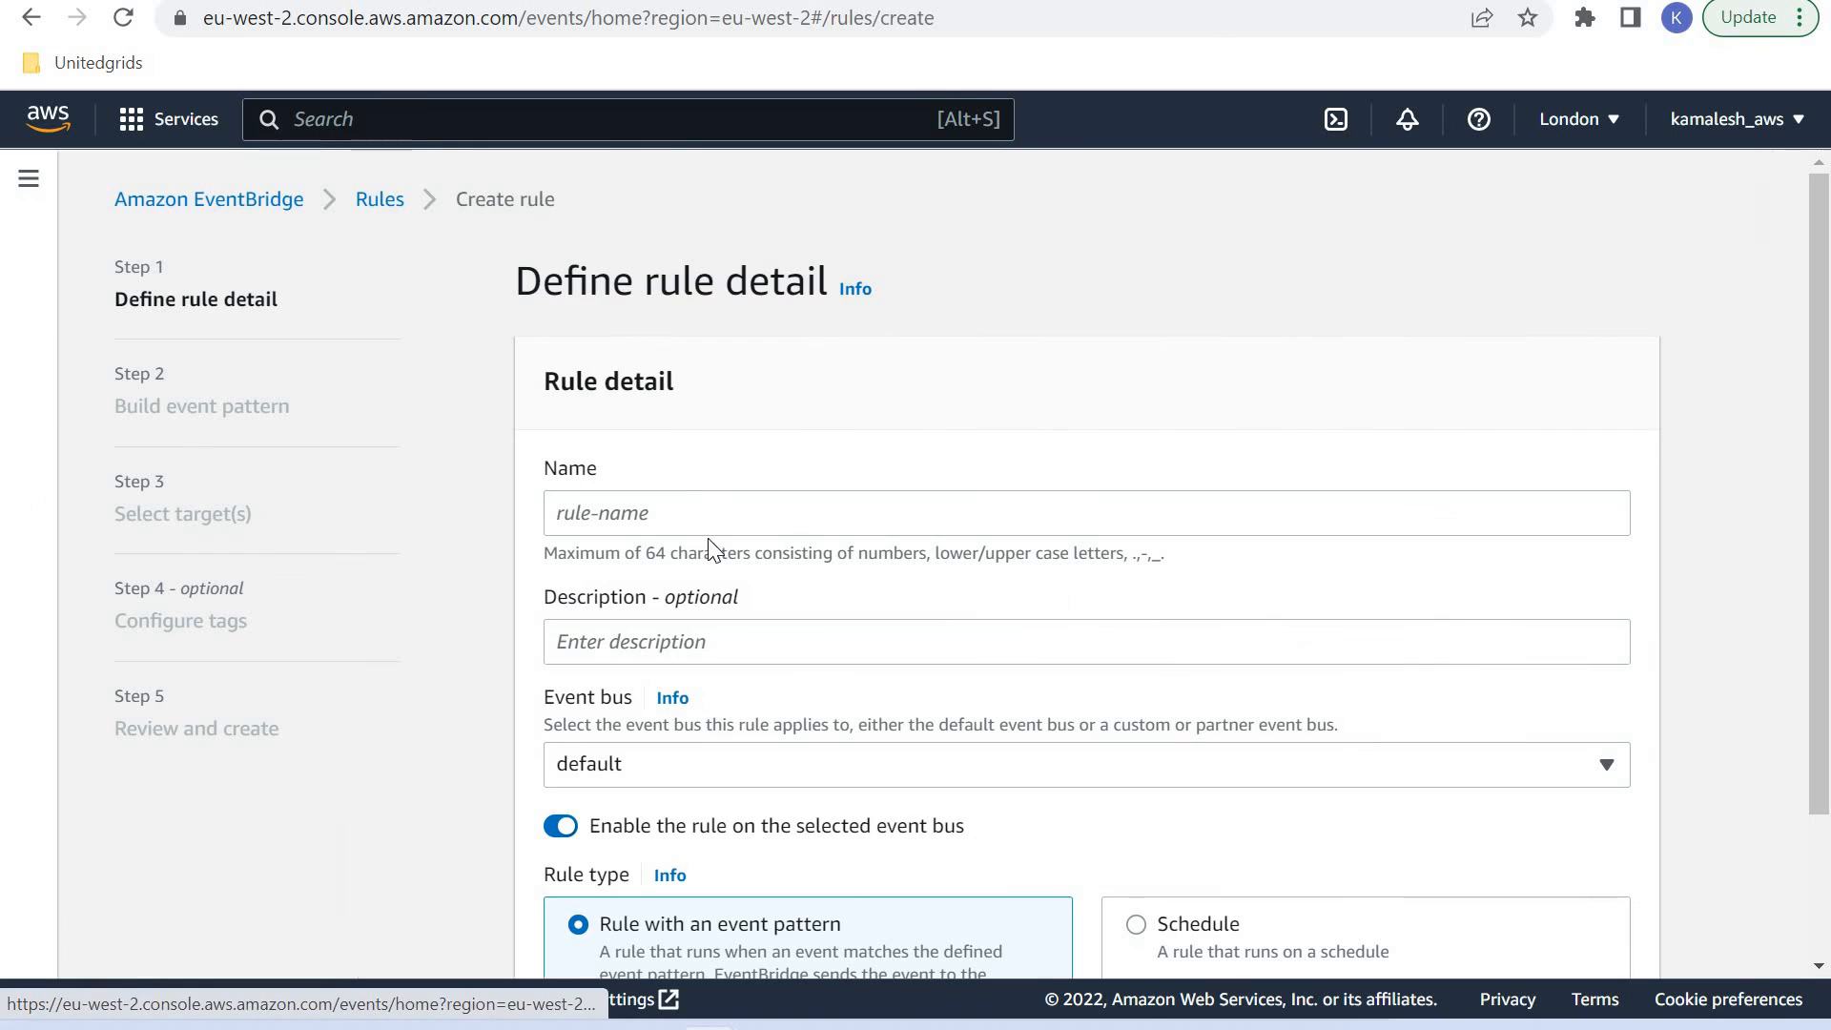
left_click(951, 507)
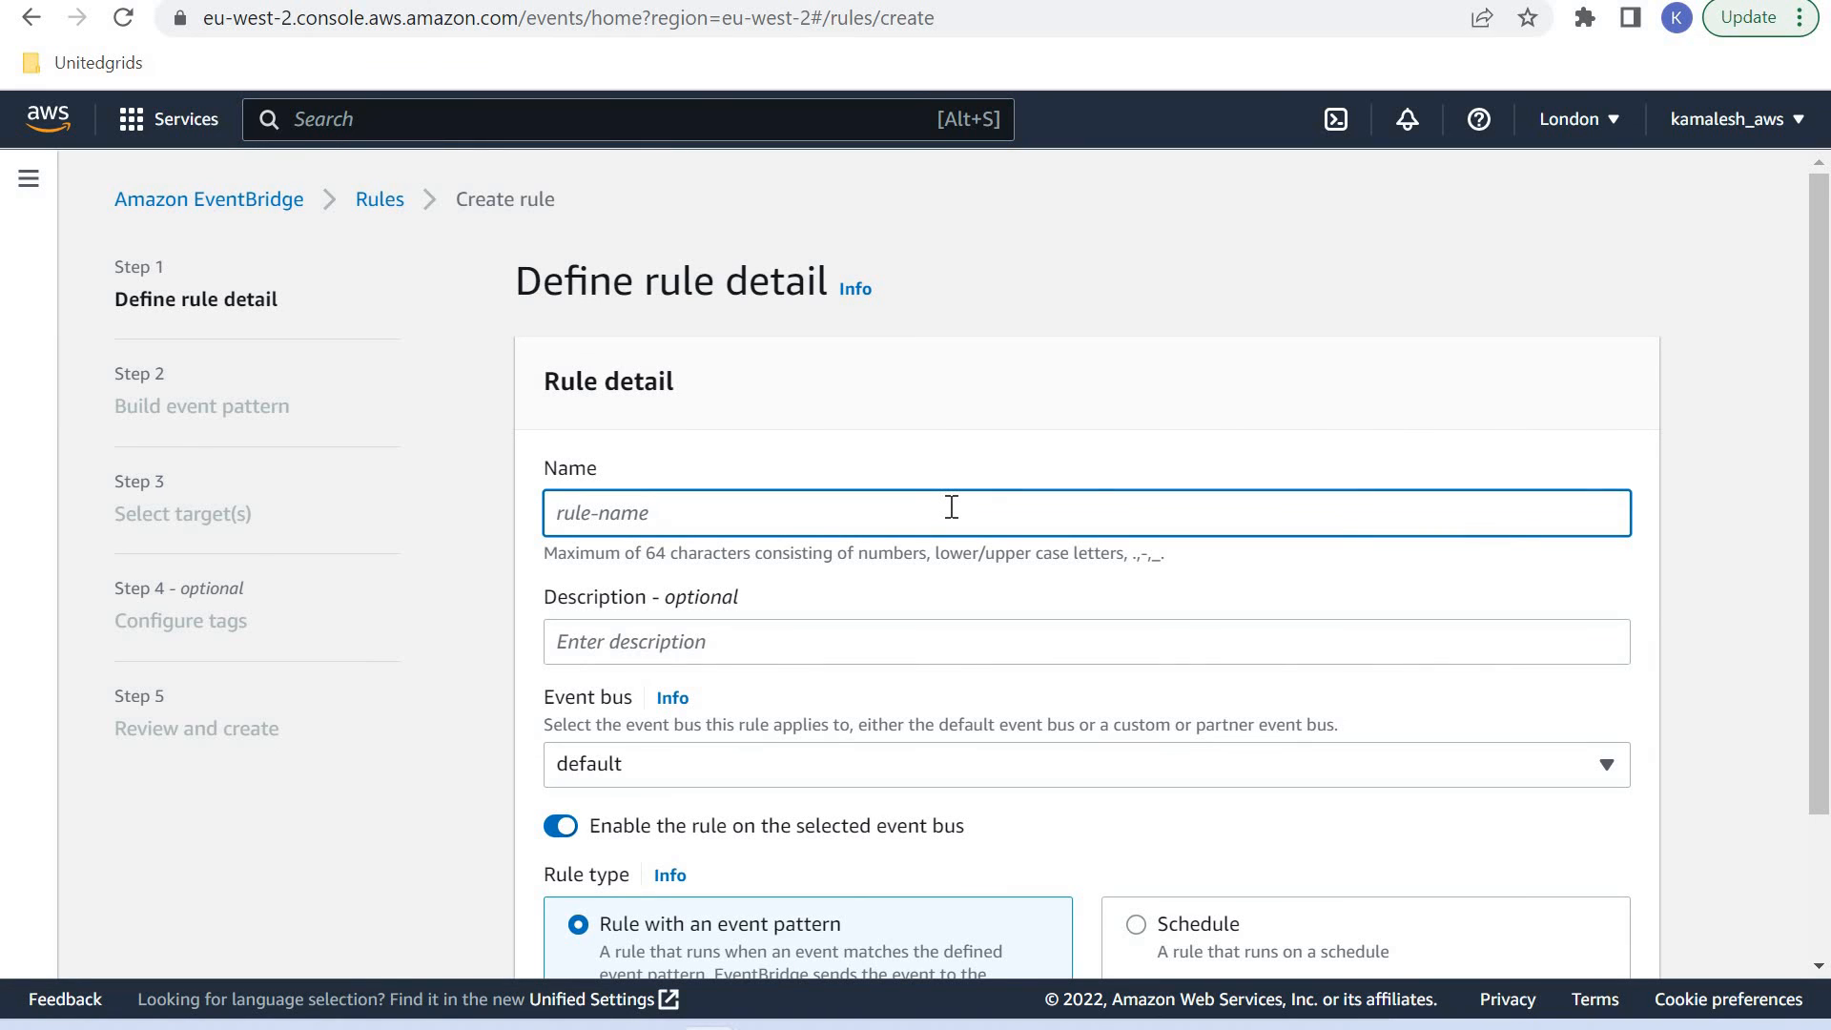
type("ti")
type("igger-lambda-func")
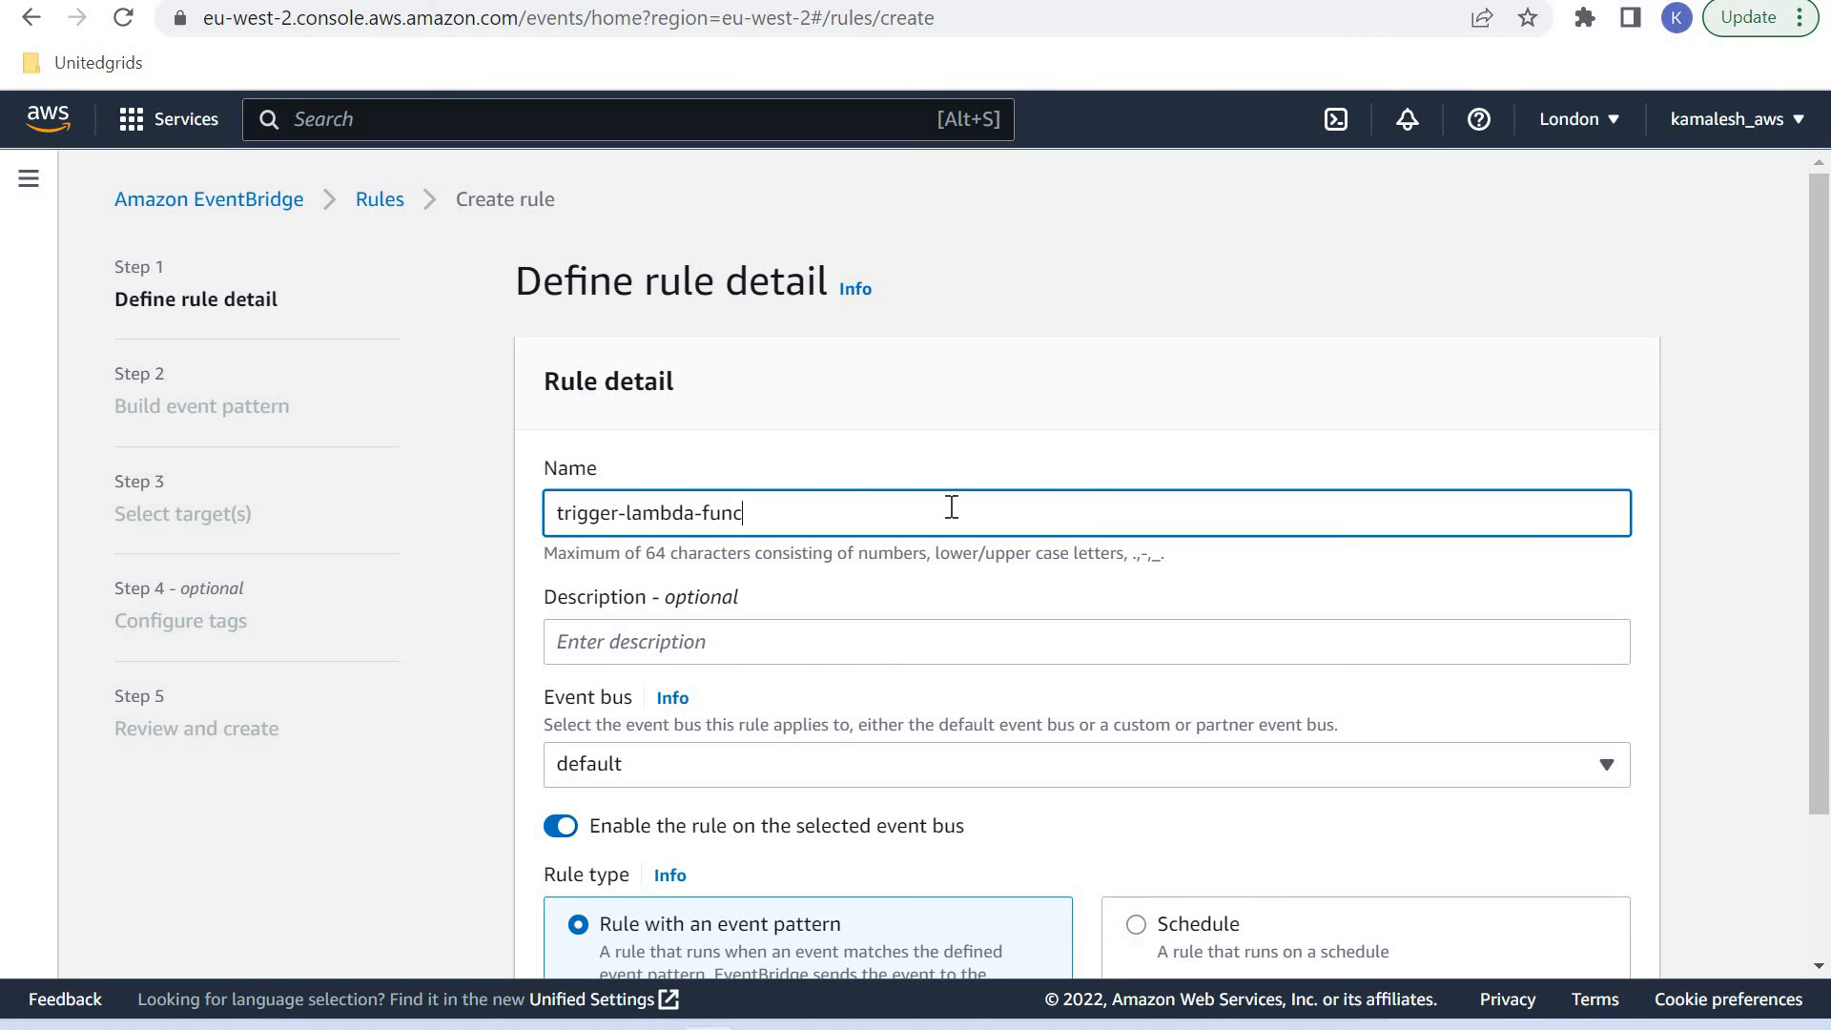
scroll(674, 563, "down", 2)
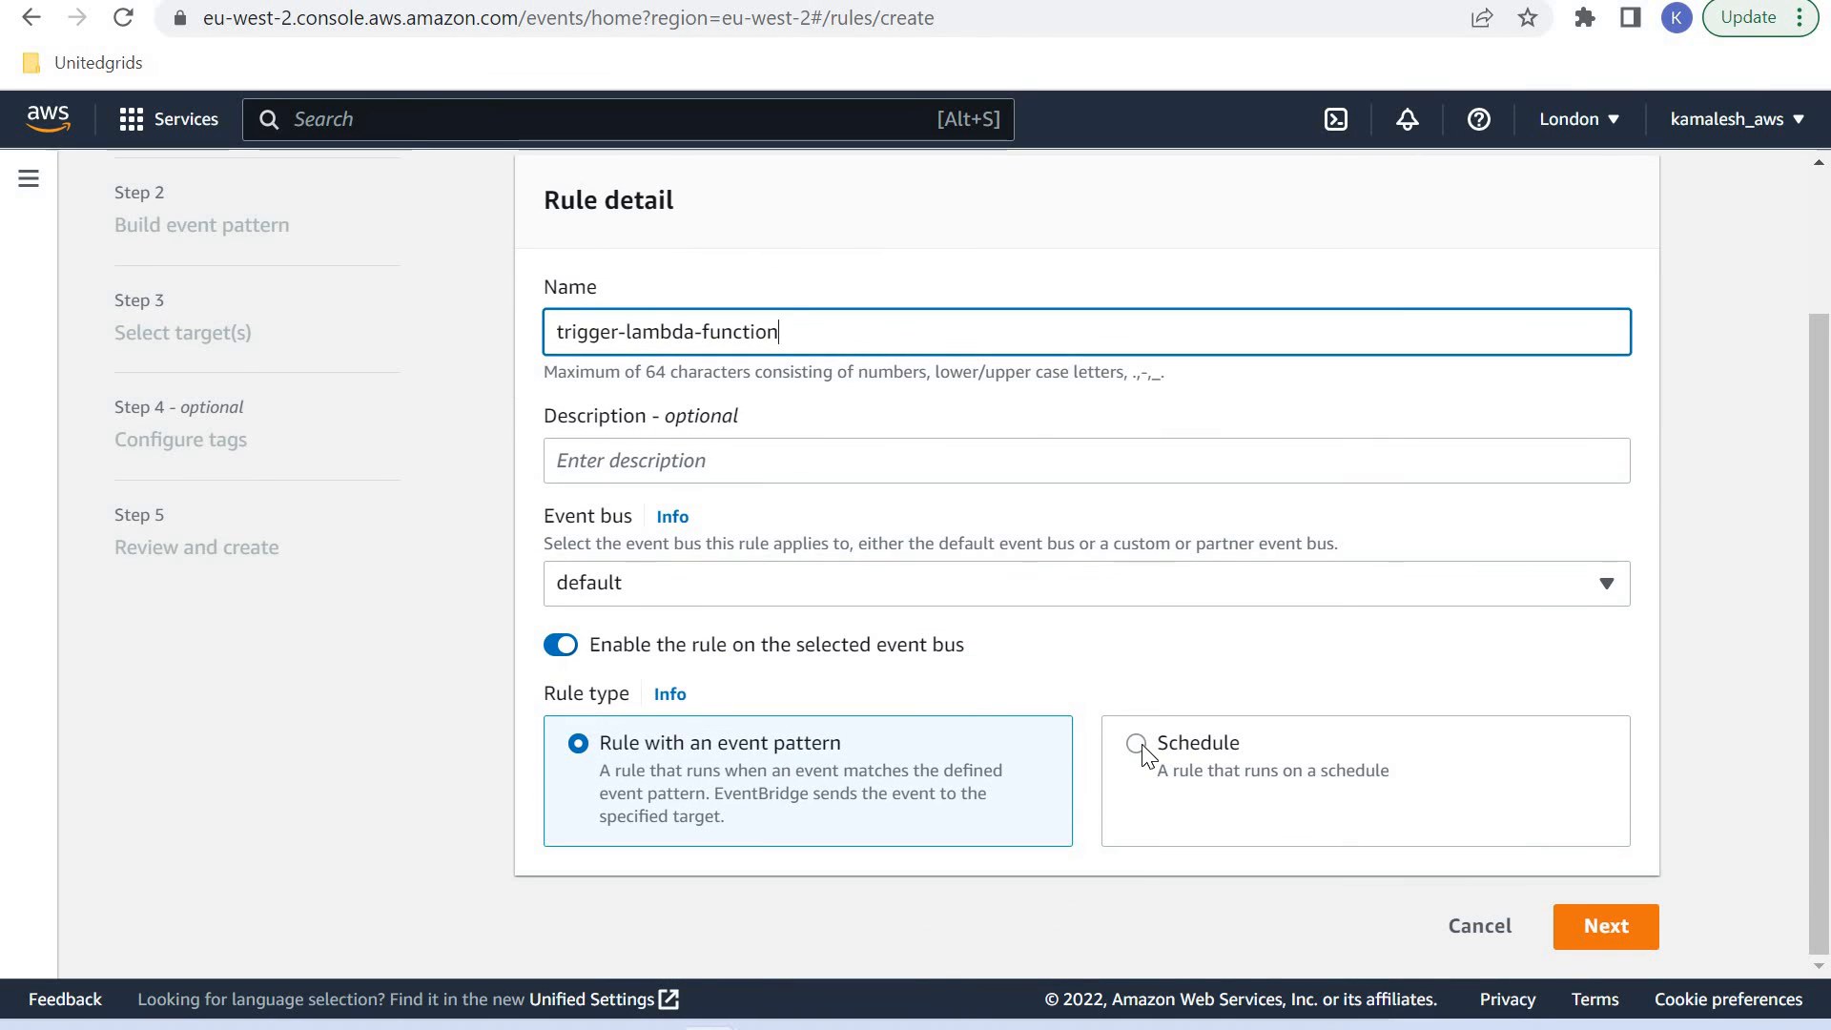
left_click(1345, 775)
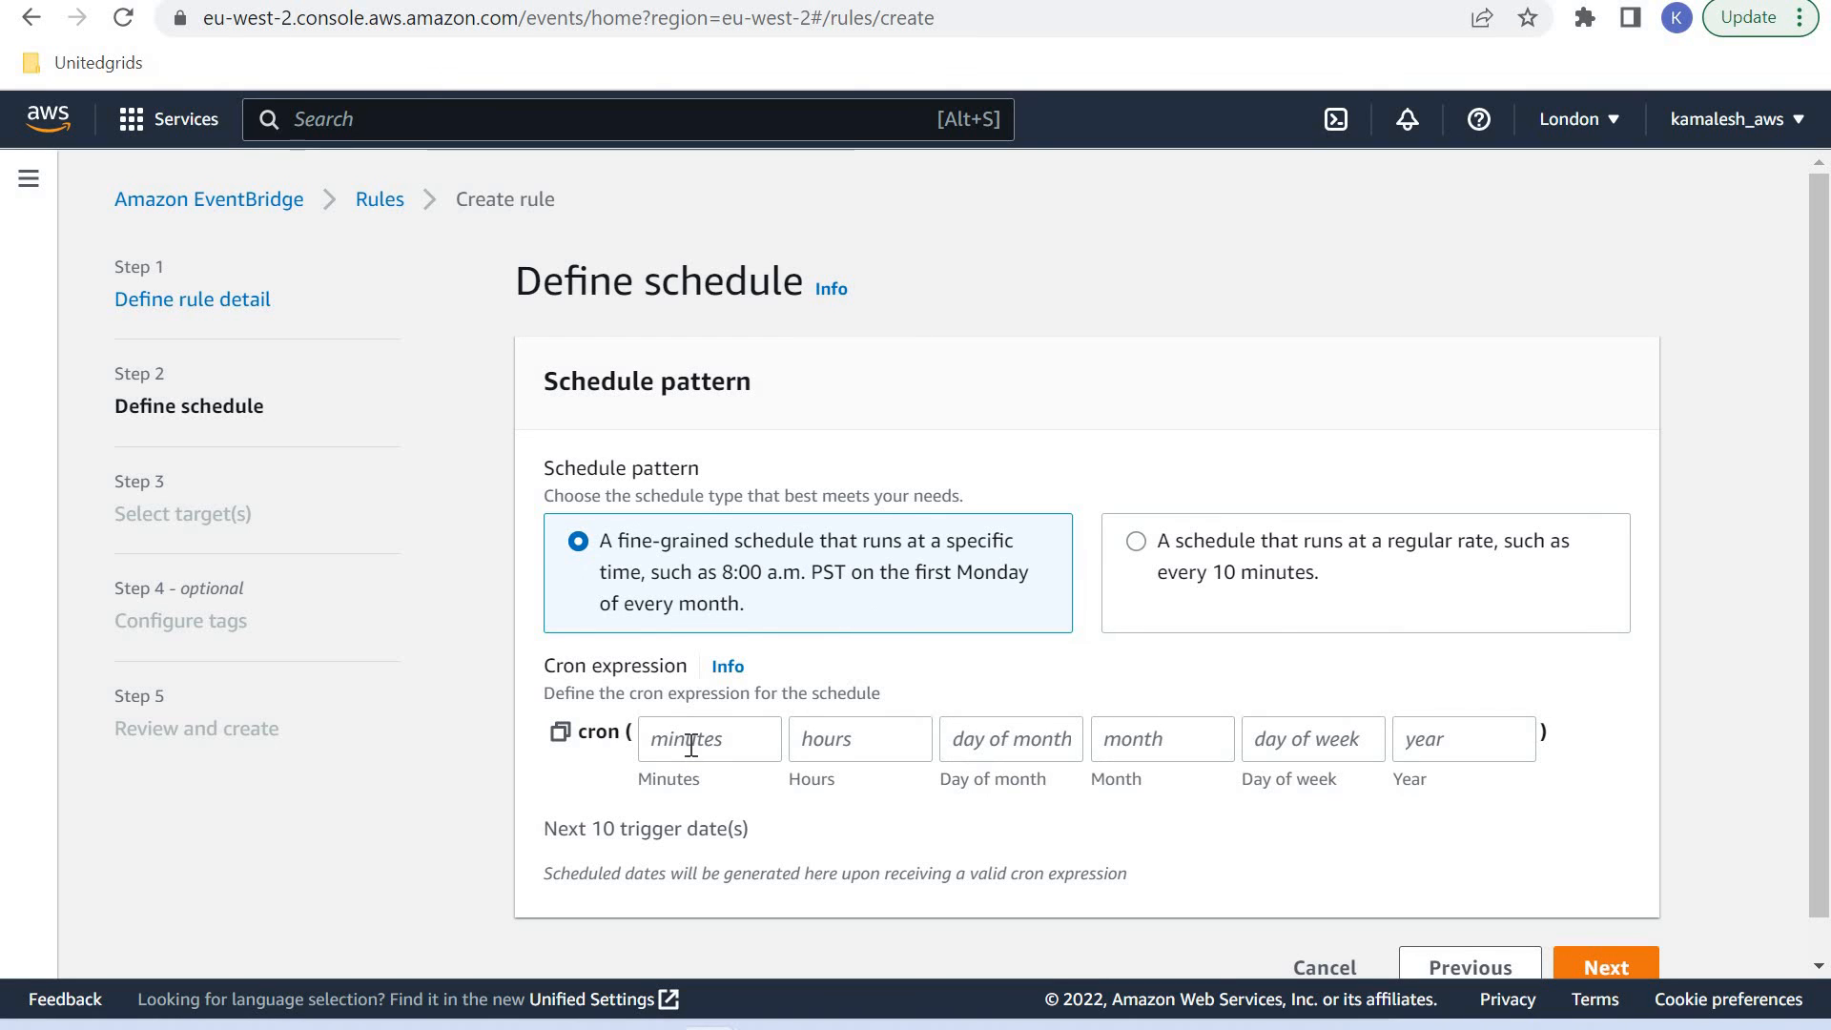
Step: Set the fine-grained schedule's cron expression to 0/1 * * * ? * and continue to target selection
key("Tab")
type("0")
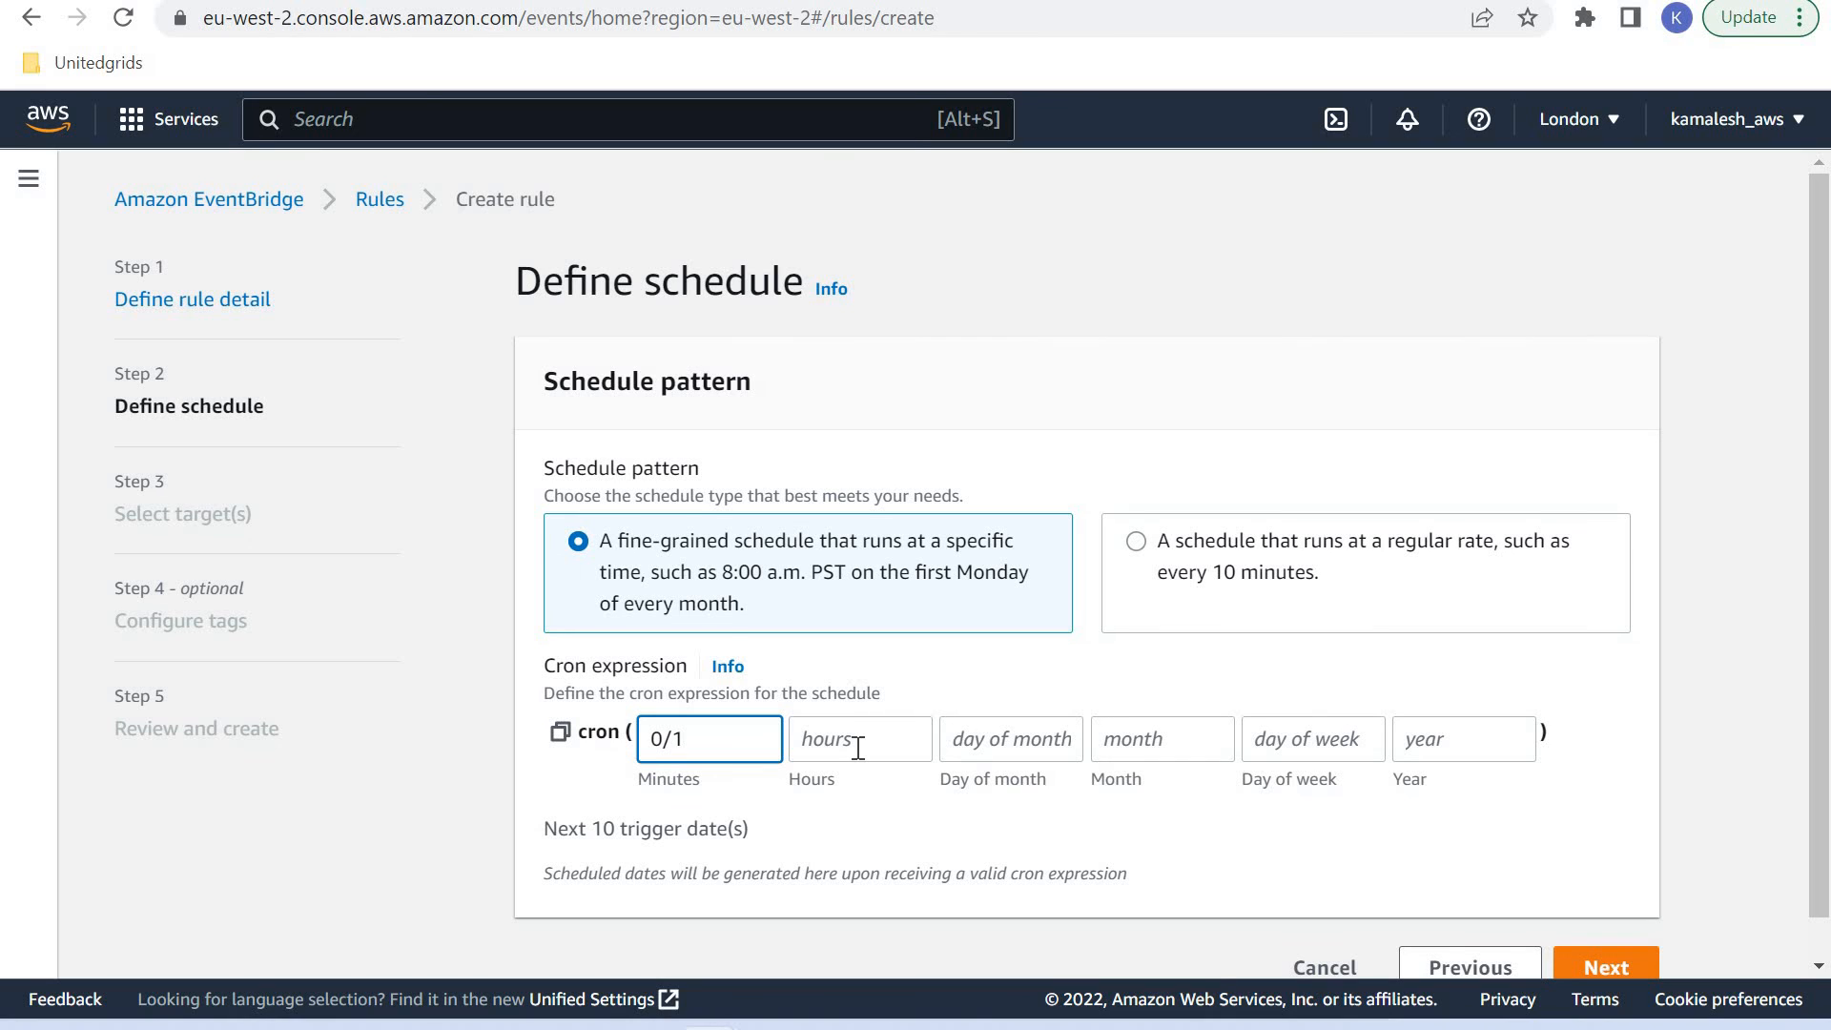
left_click(857, 749)
type("*")
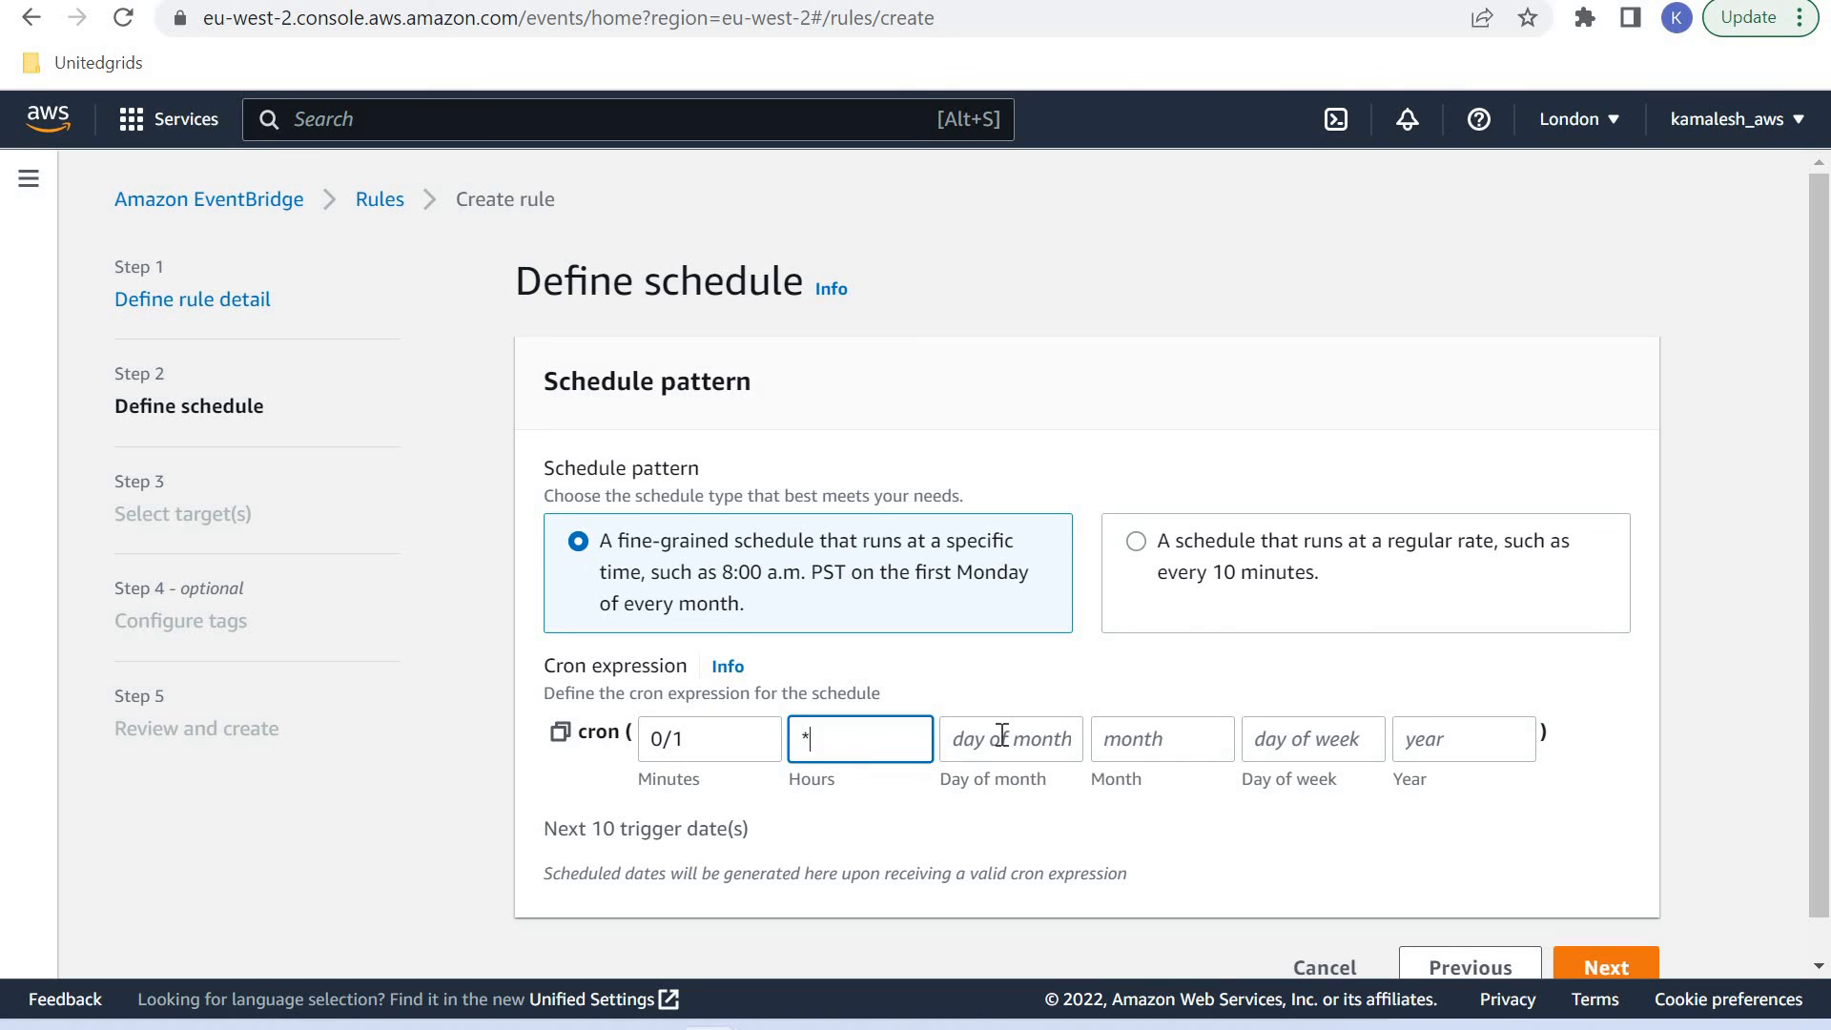
left_click(1002, 735)
type("*")
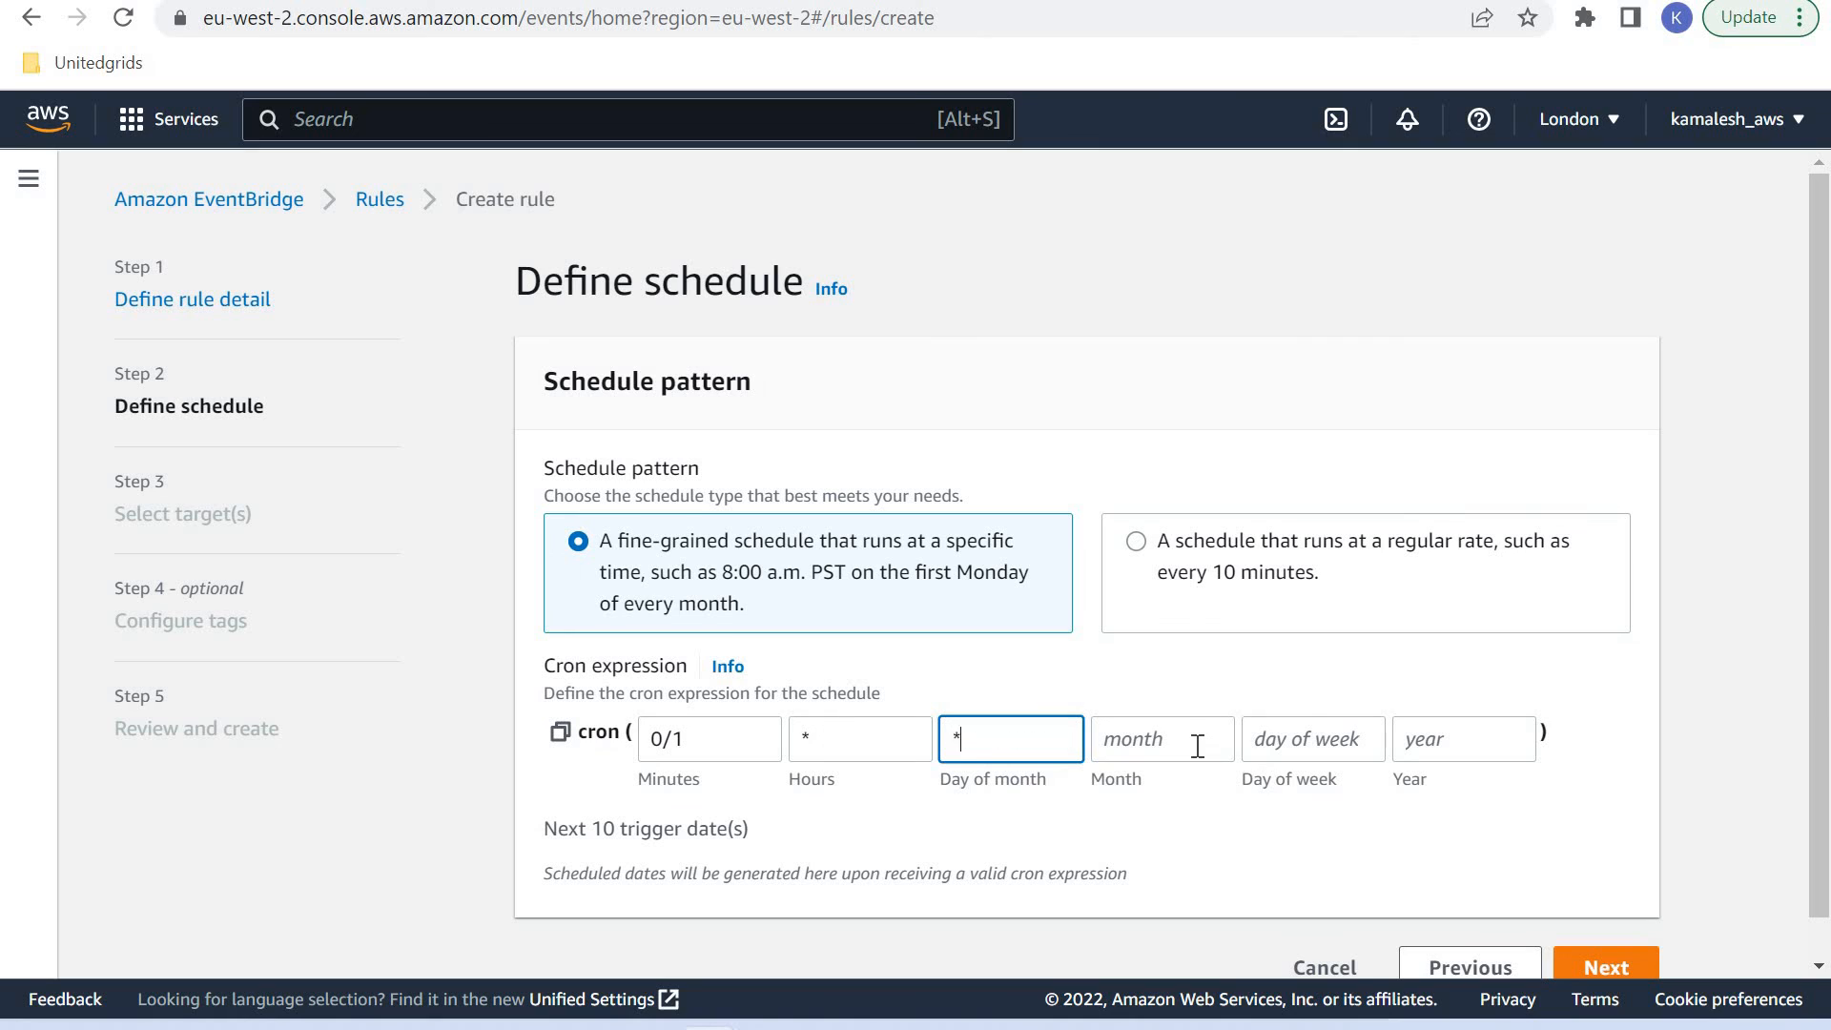
left_click(1193, 745)
type("*")
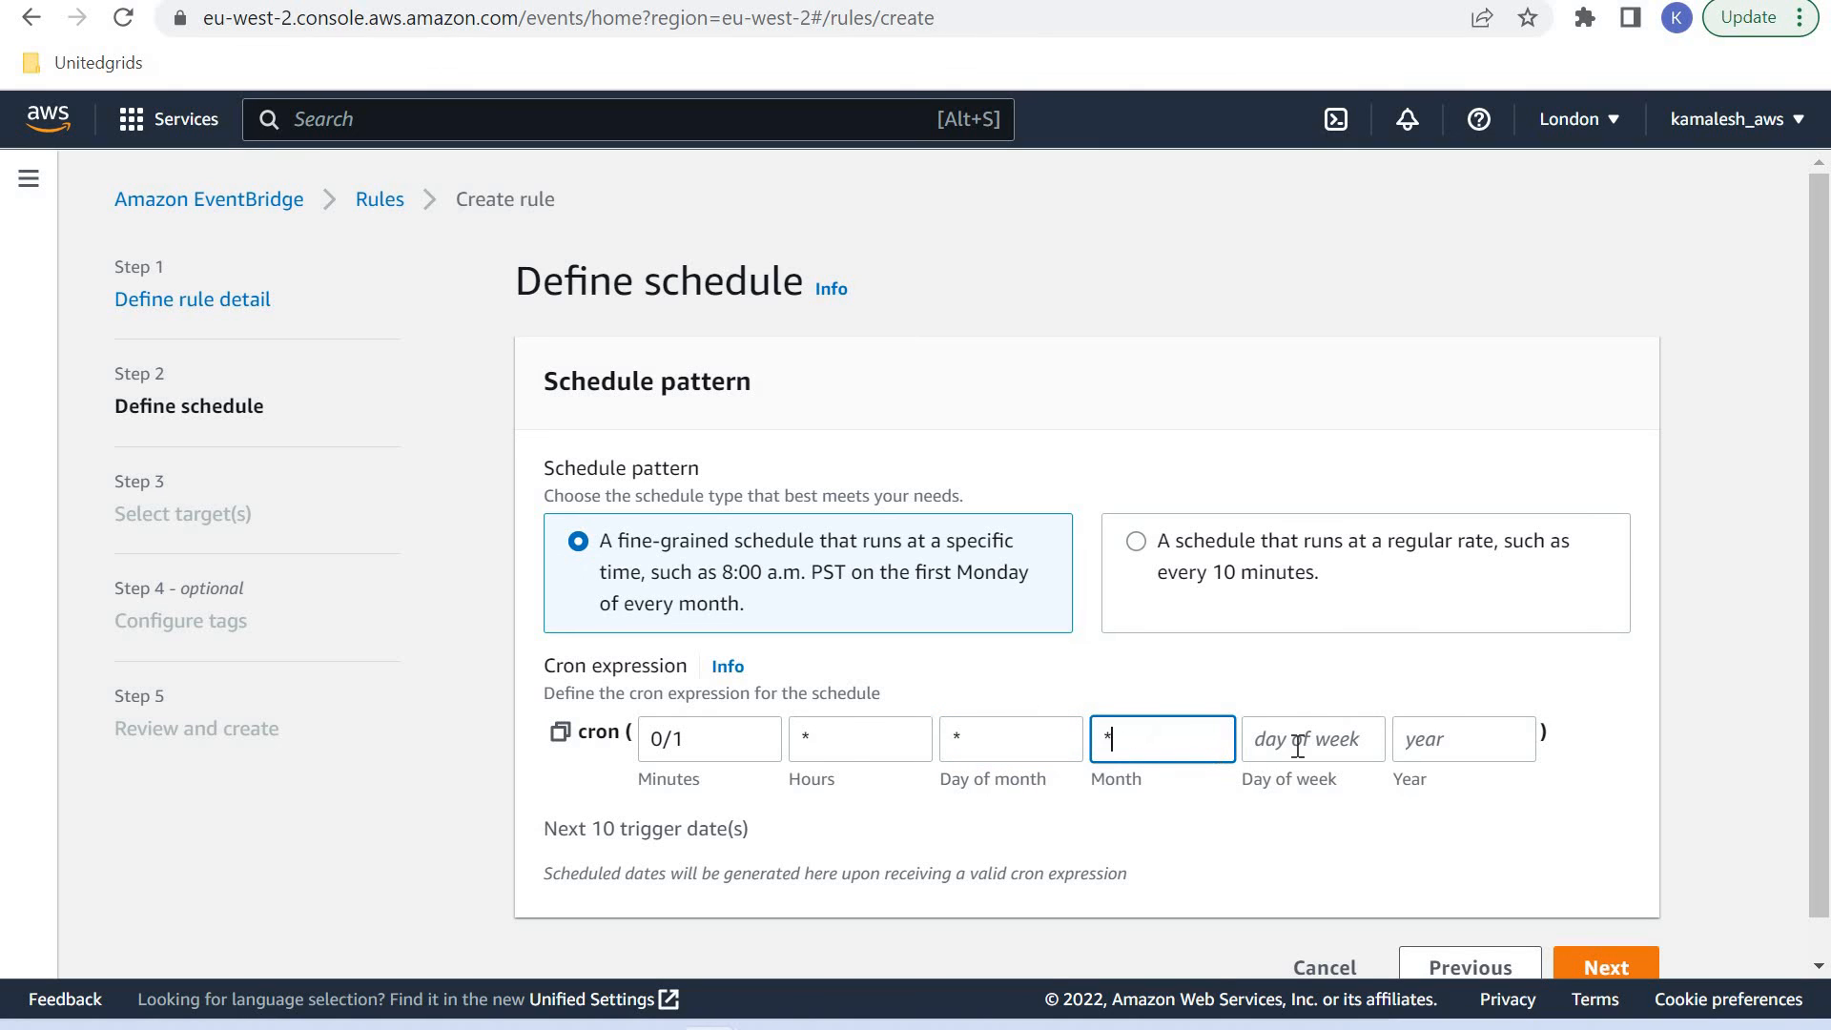
left_click(1314, 742)
type("?")
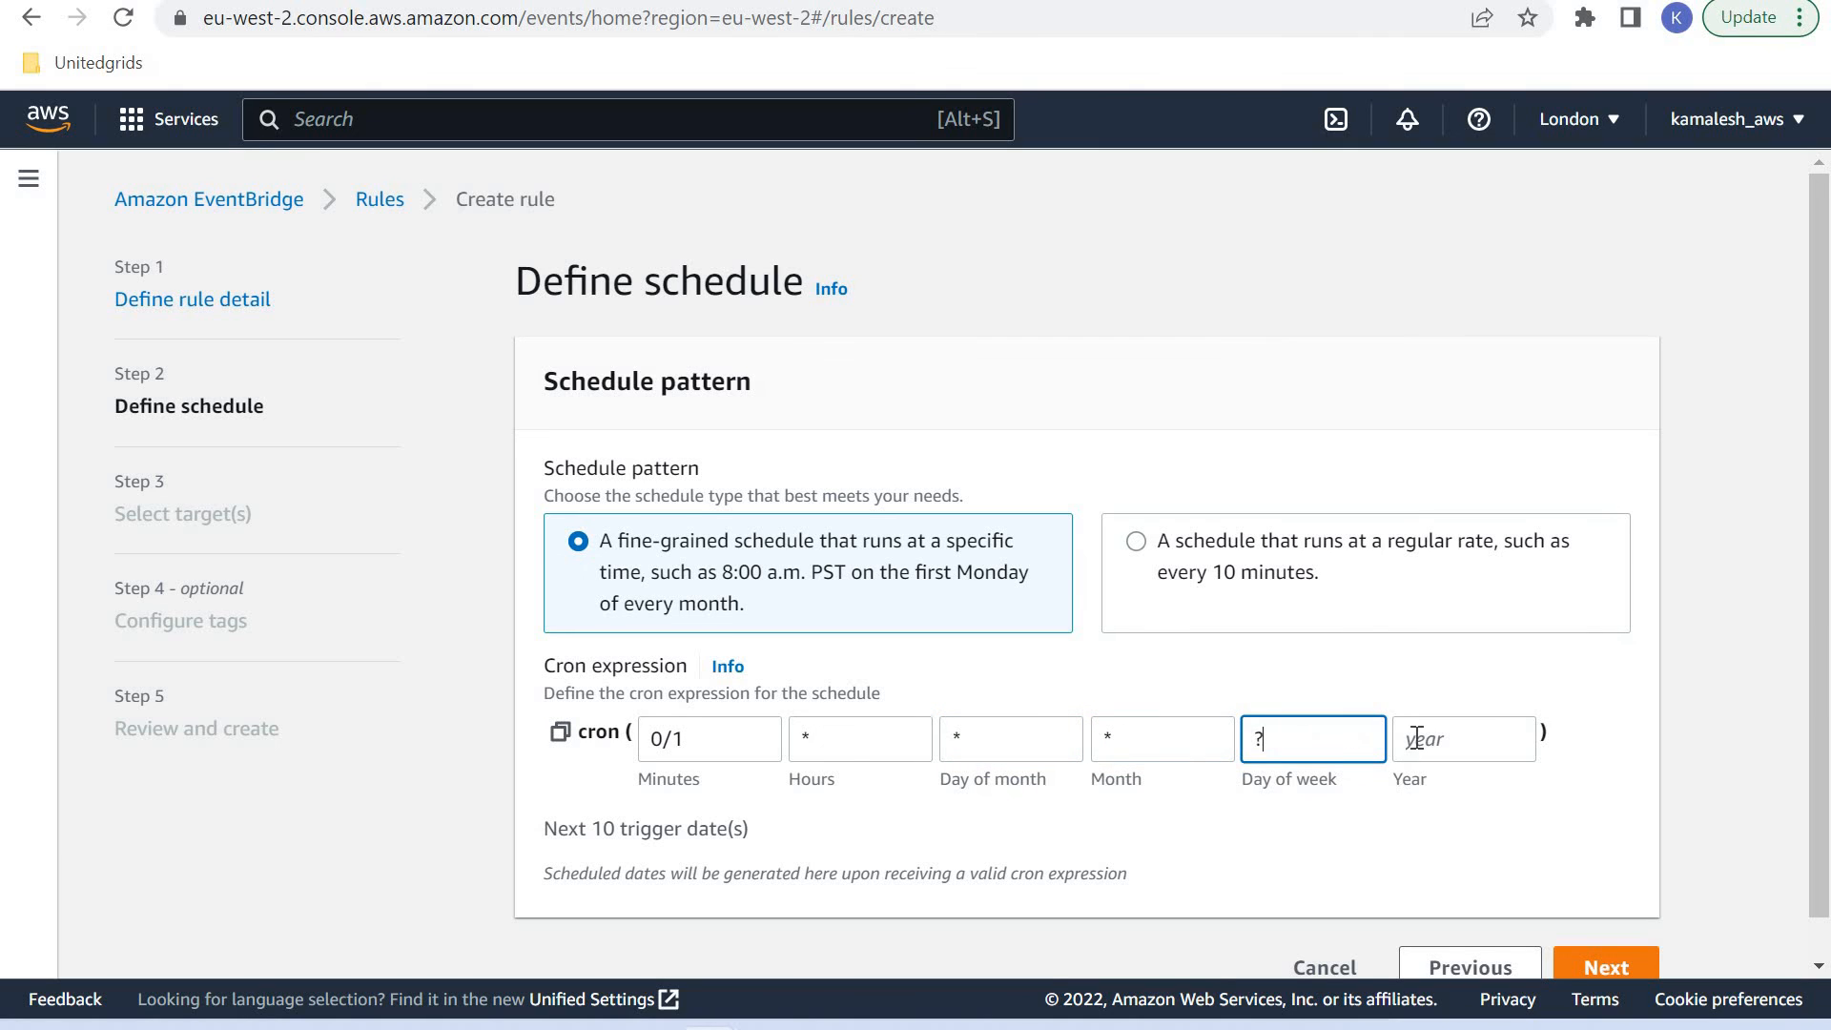
left_click(1418, 739)
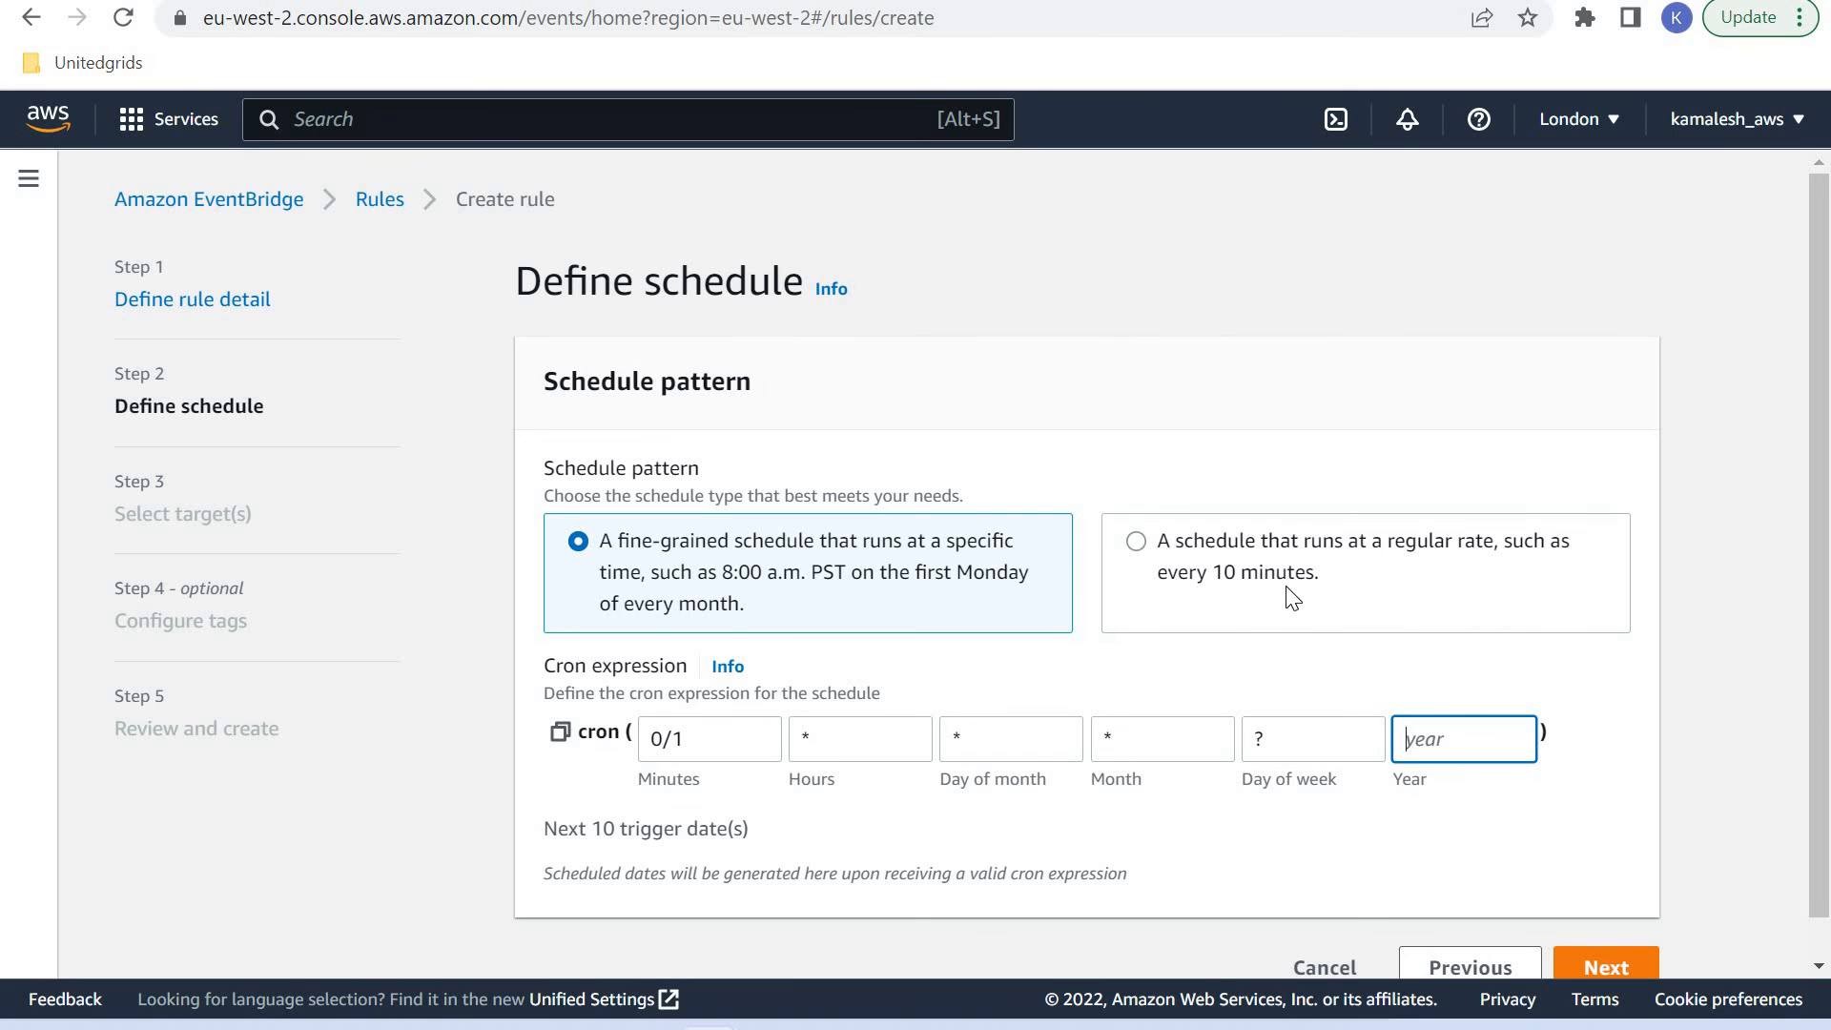
type("*")
scroll(695, 585, "down", 4)
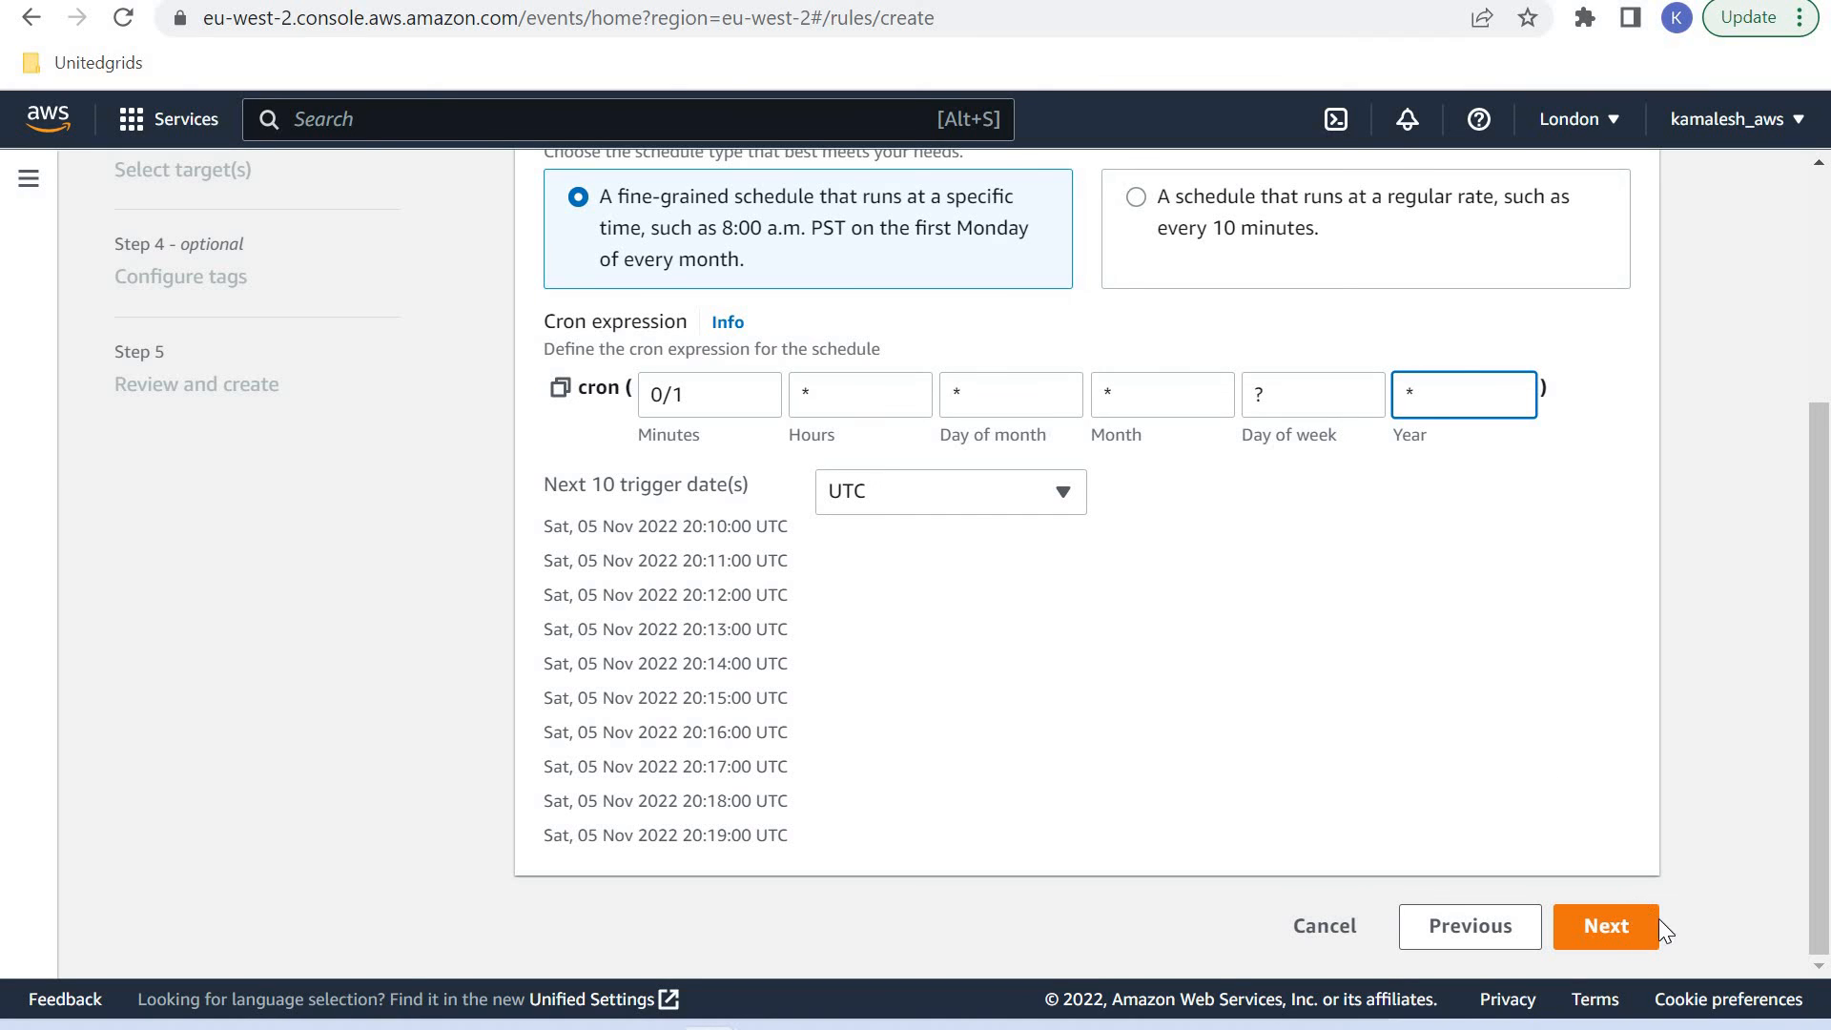
left_click(1625, 940)
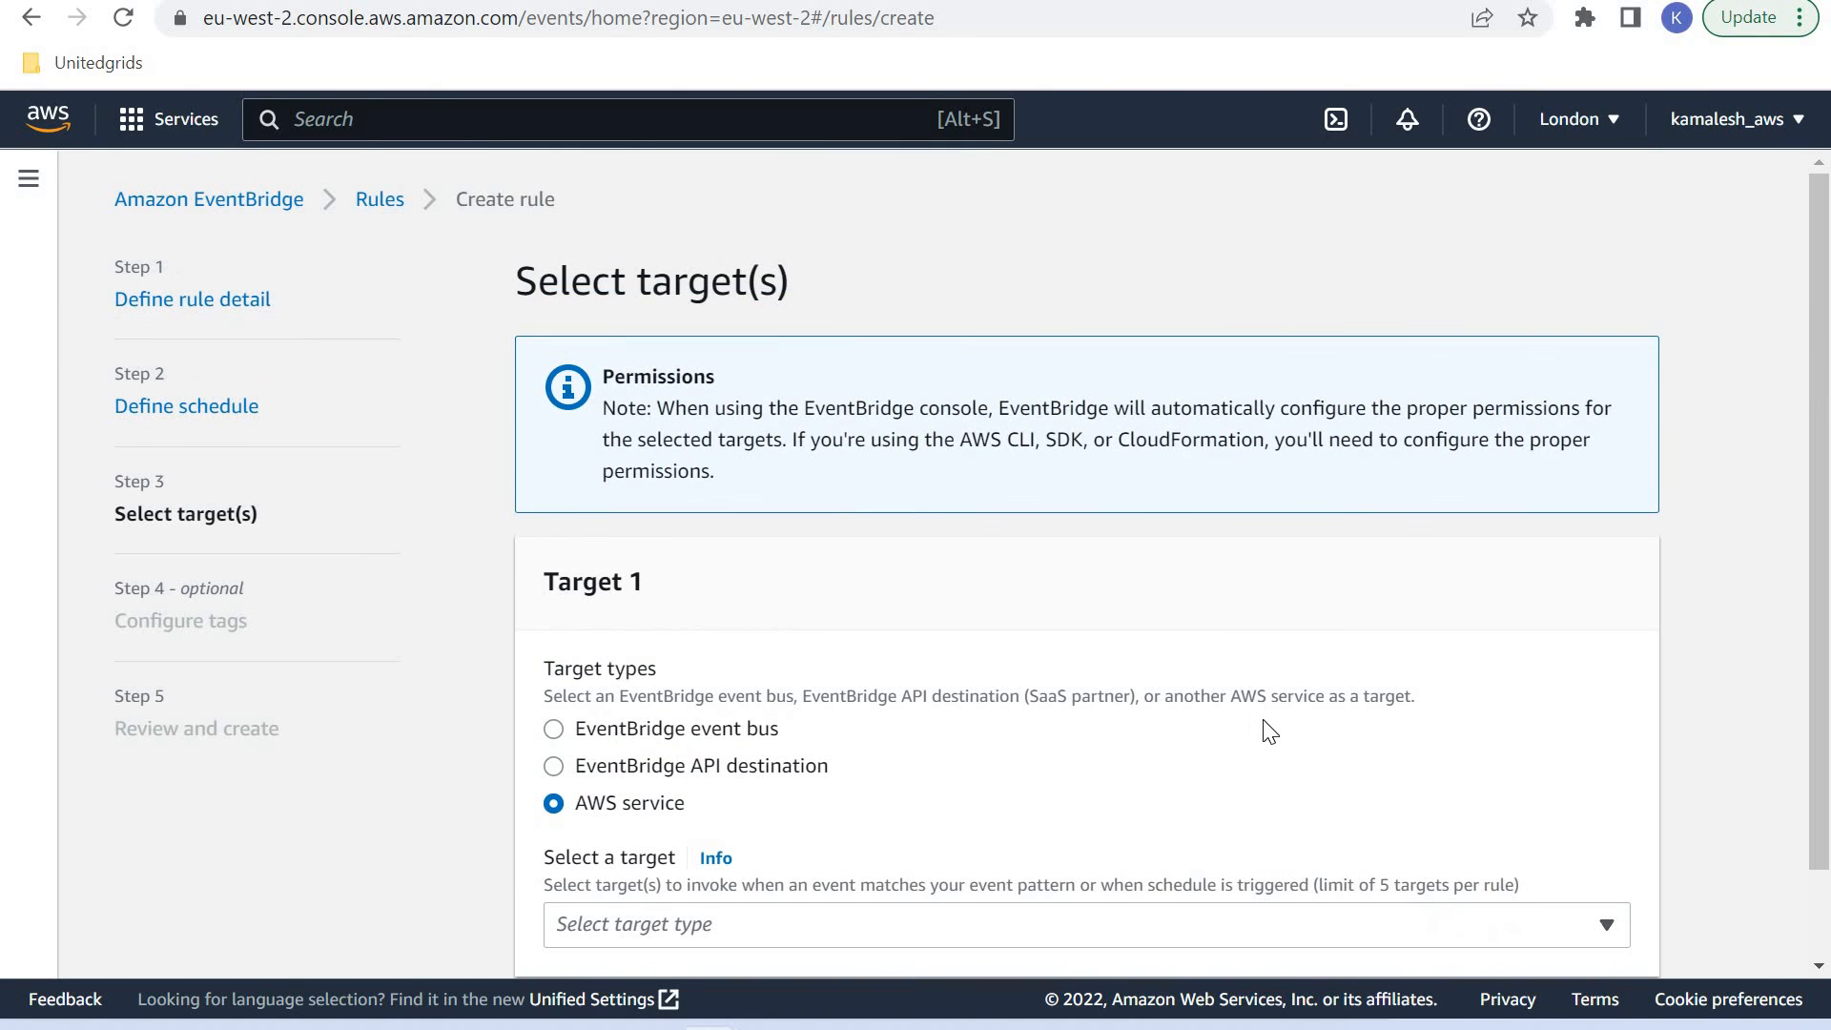
Step: Choose Lambda function as the AWS service target for the rule and select test-function as the function
scroll(777, 857, "down", 1)
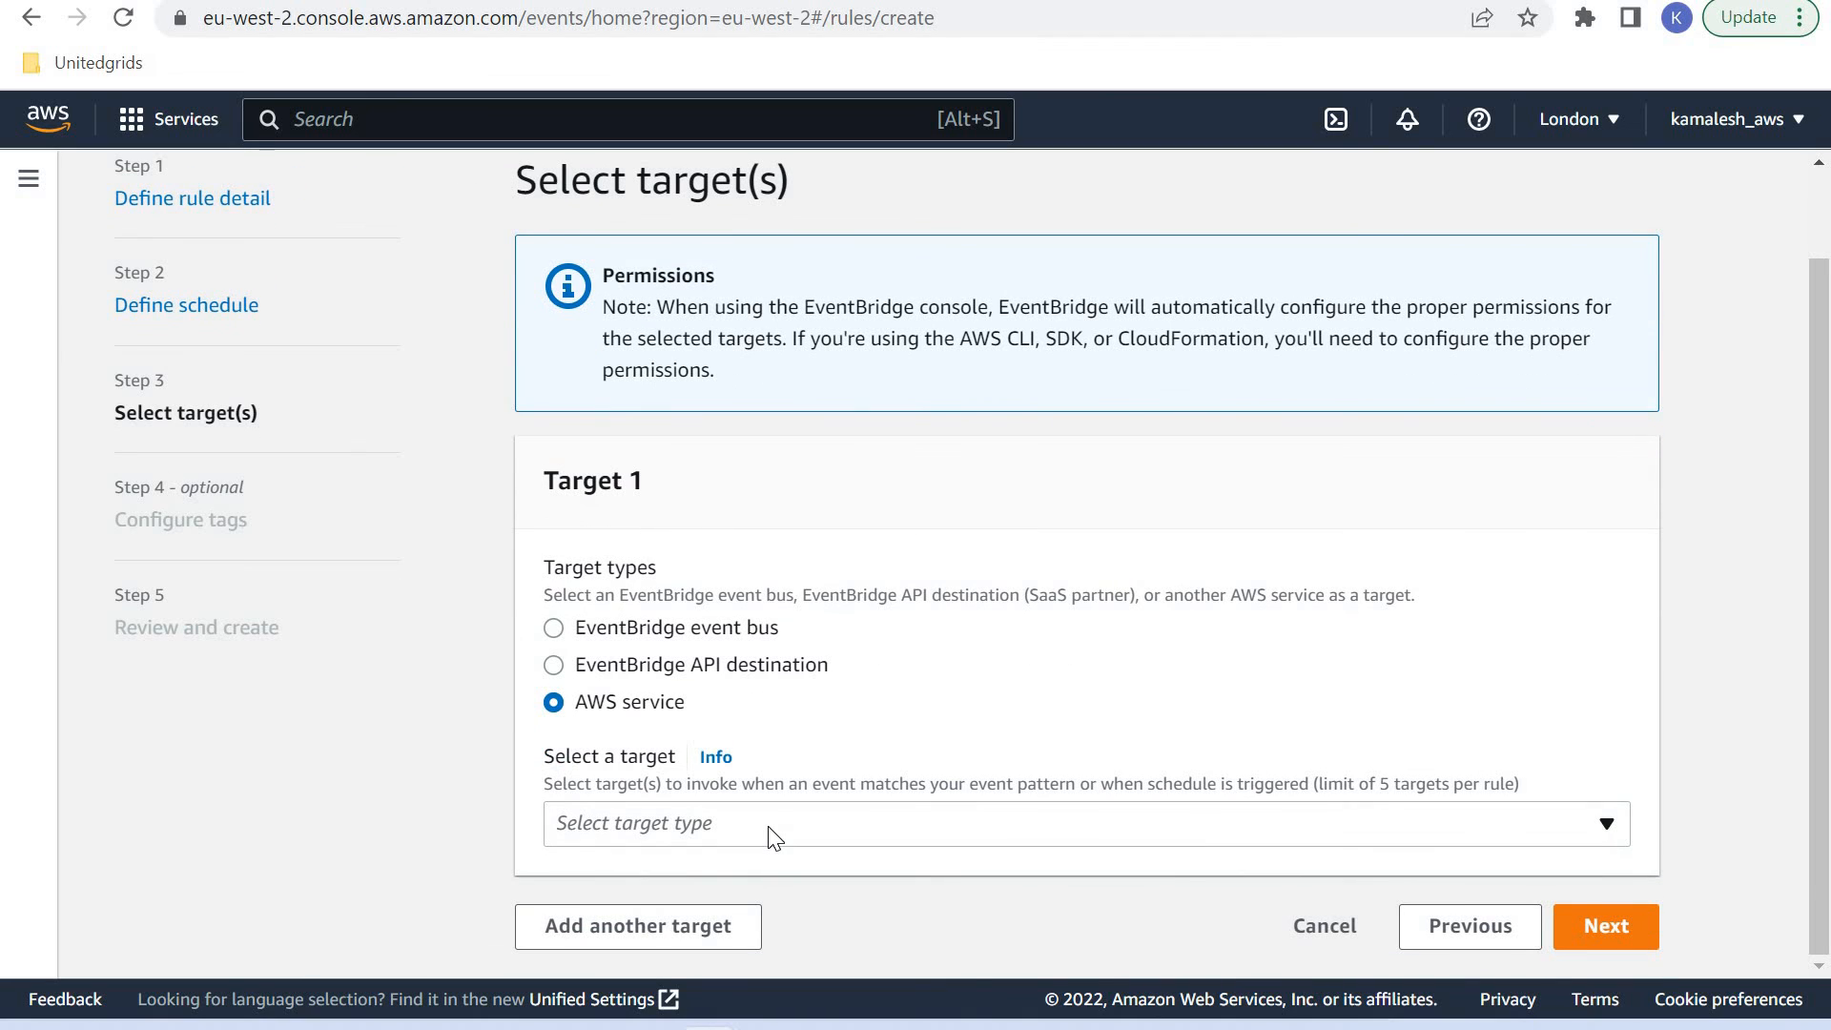
left_click(772, 836)
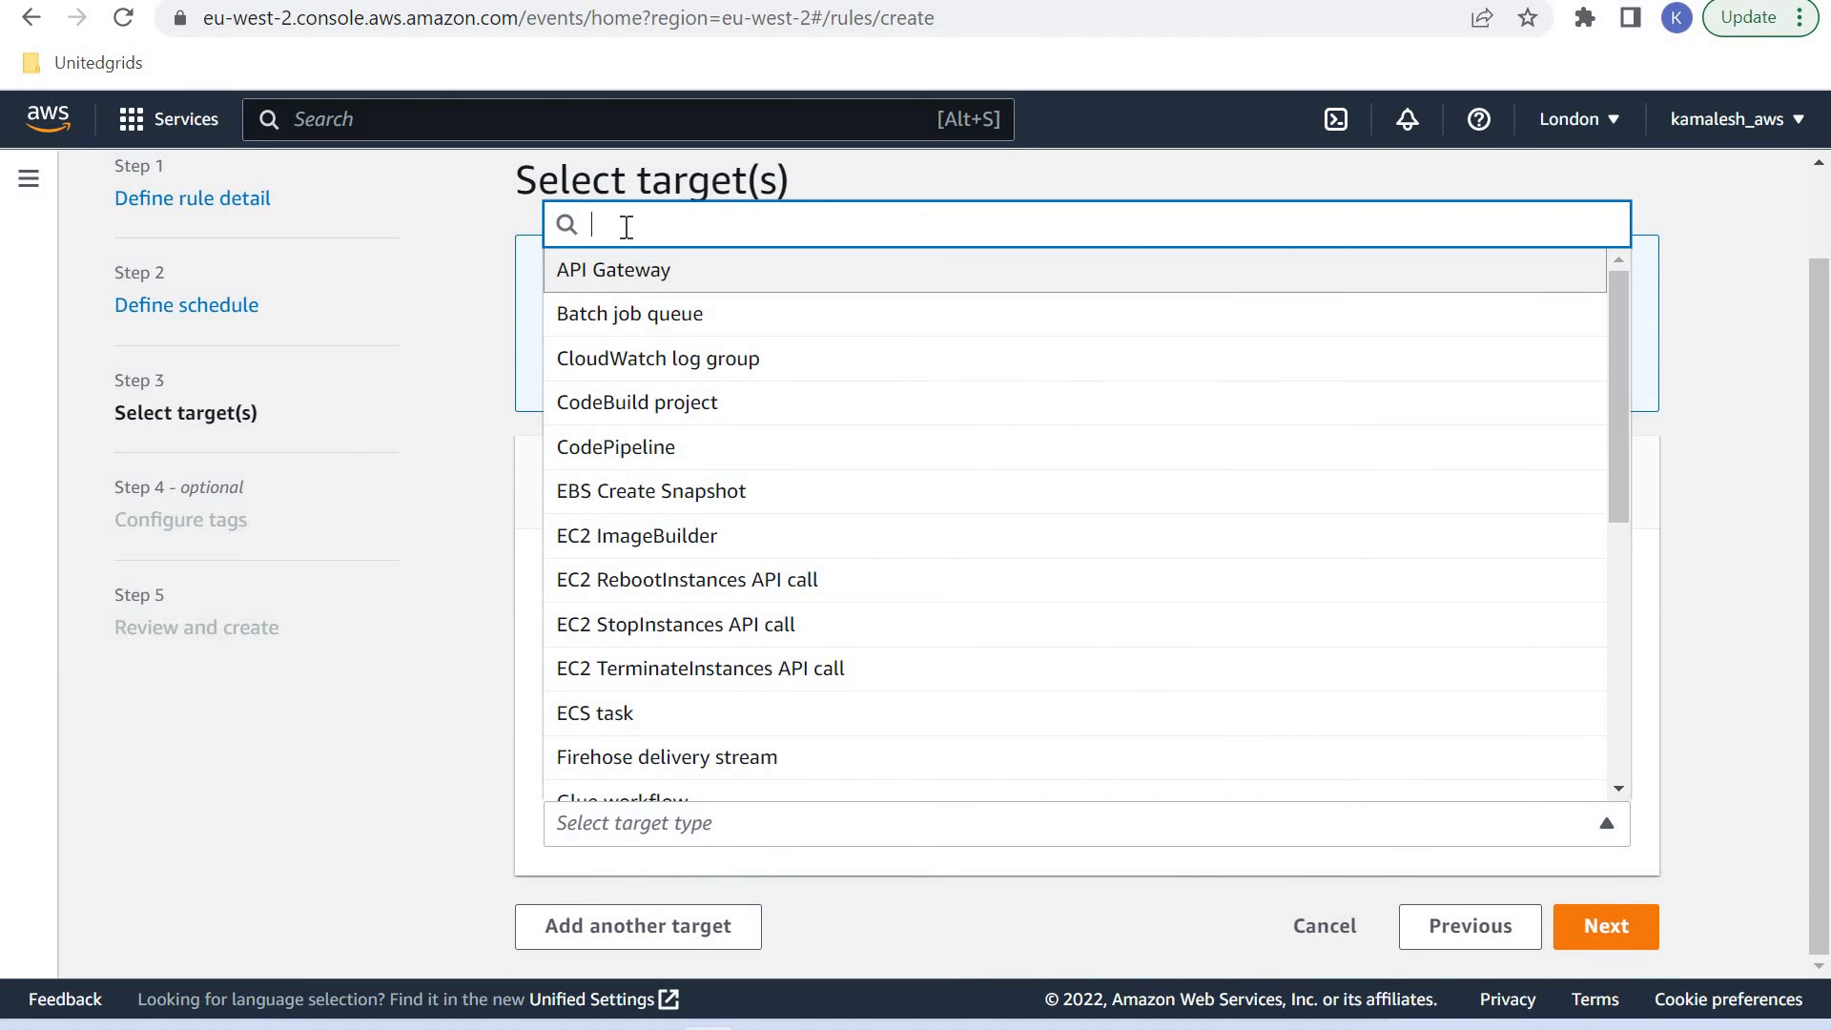
type("lamb")
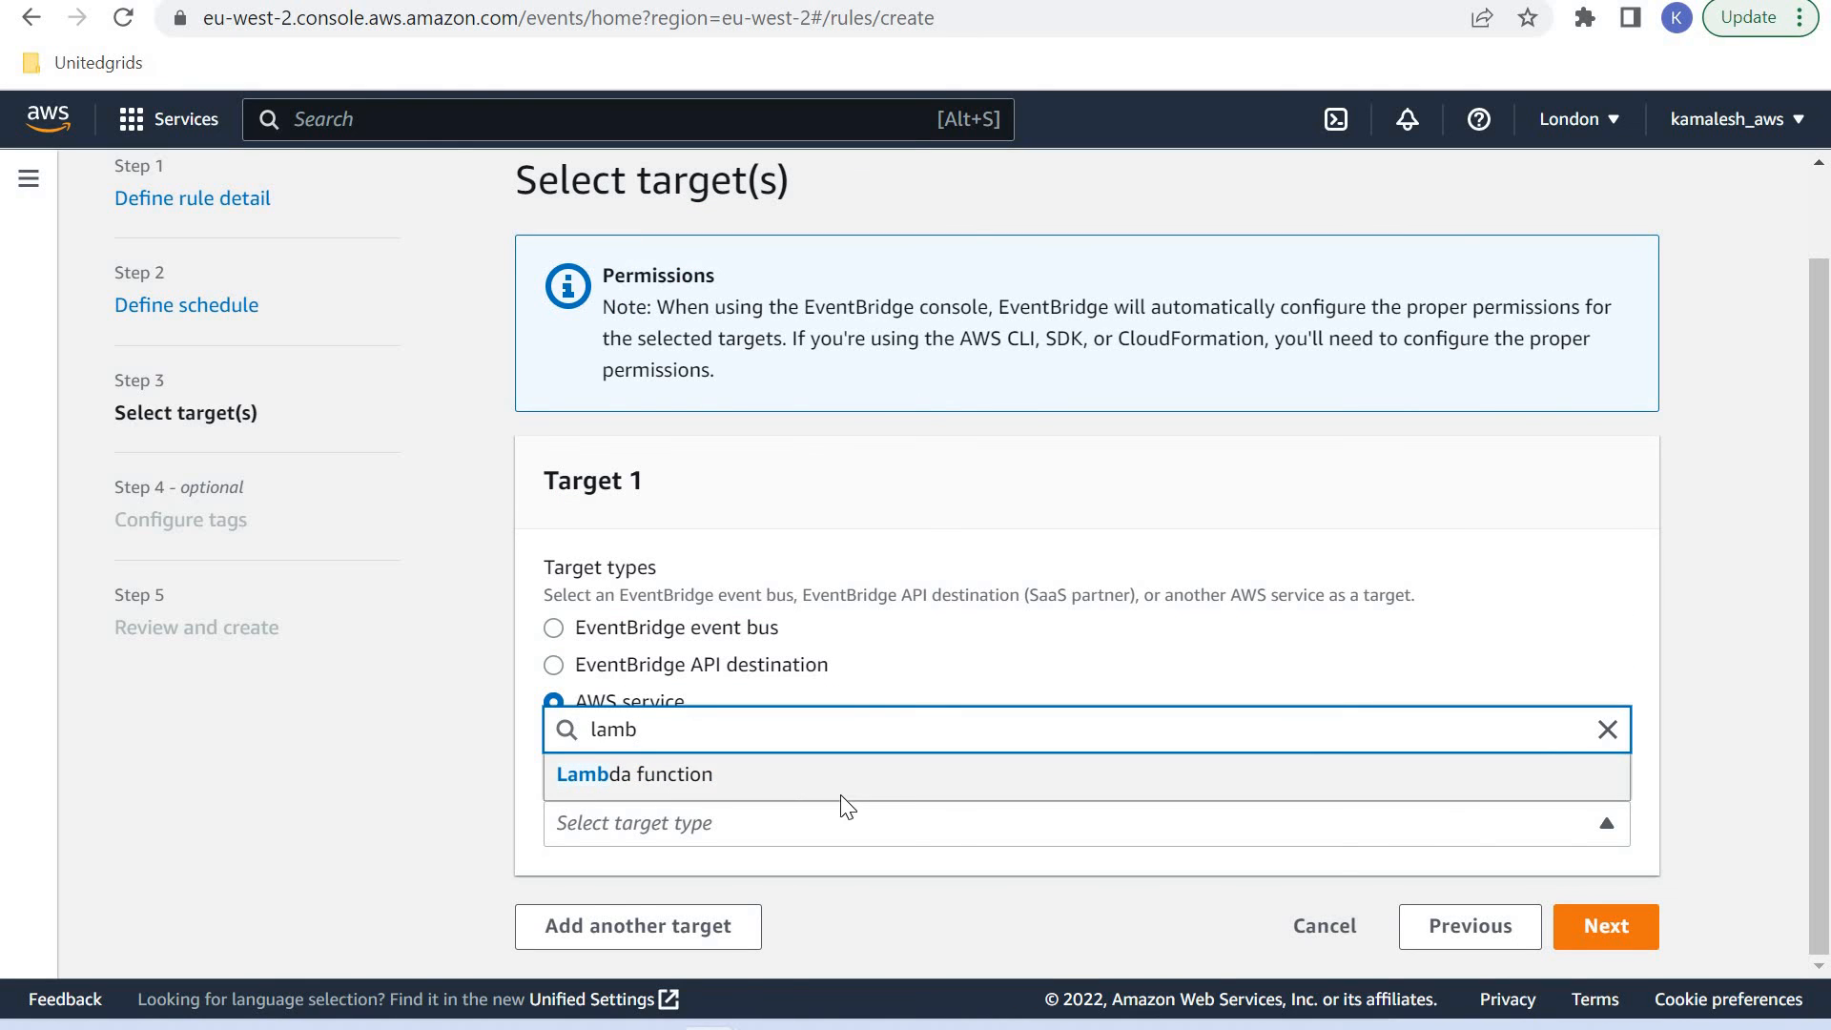
left_click(863, 780)
scroll(801, 720, "down", 3)
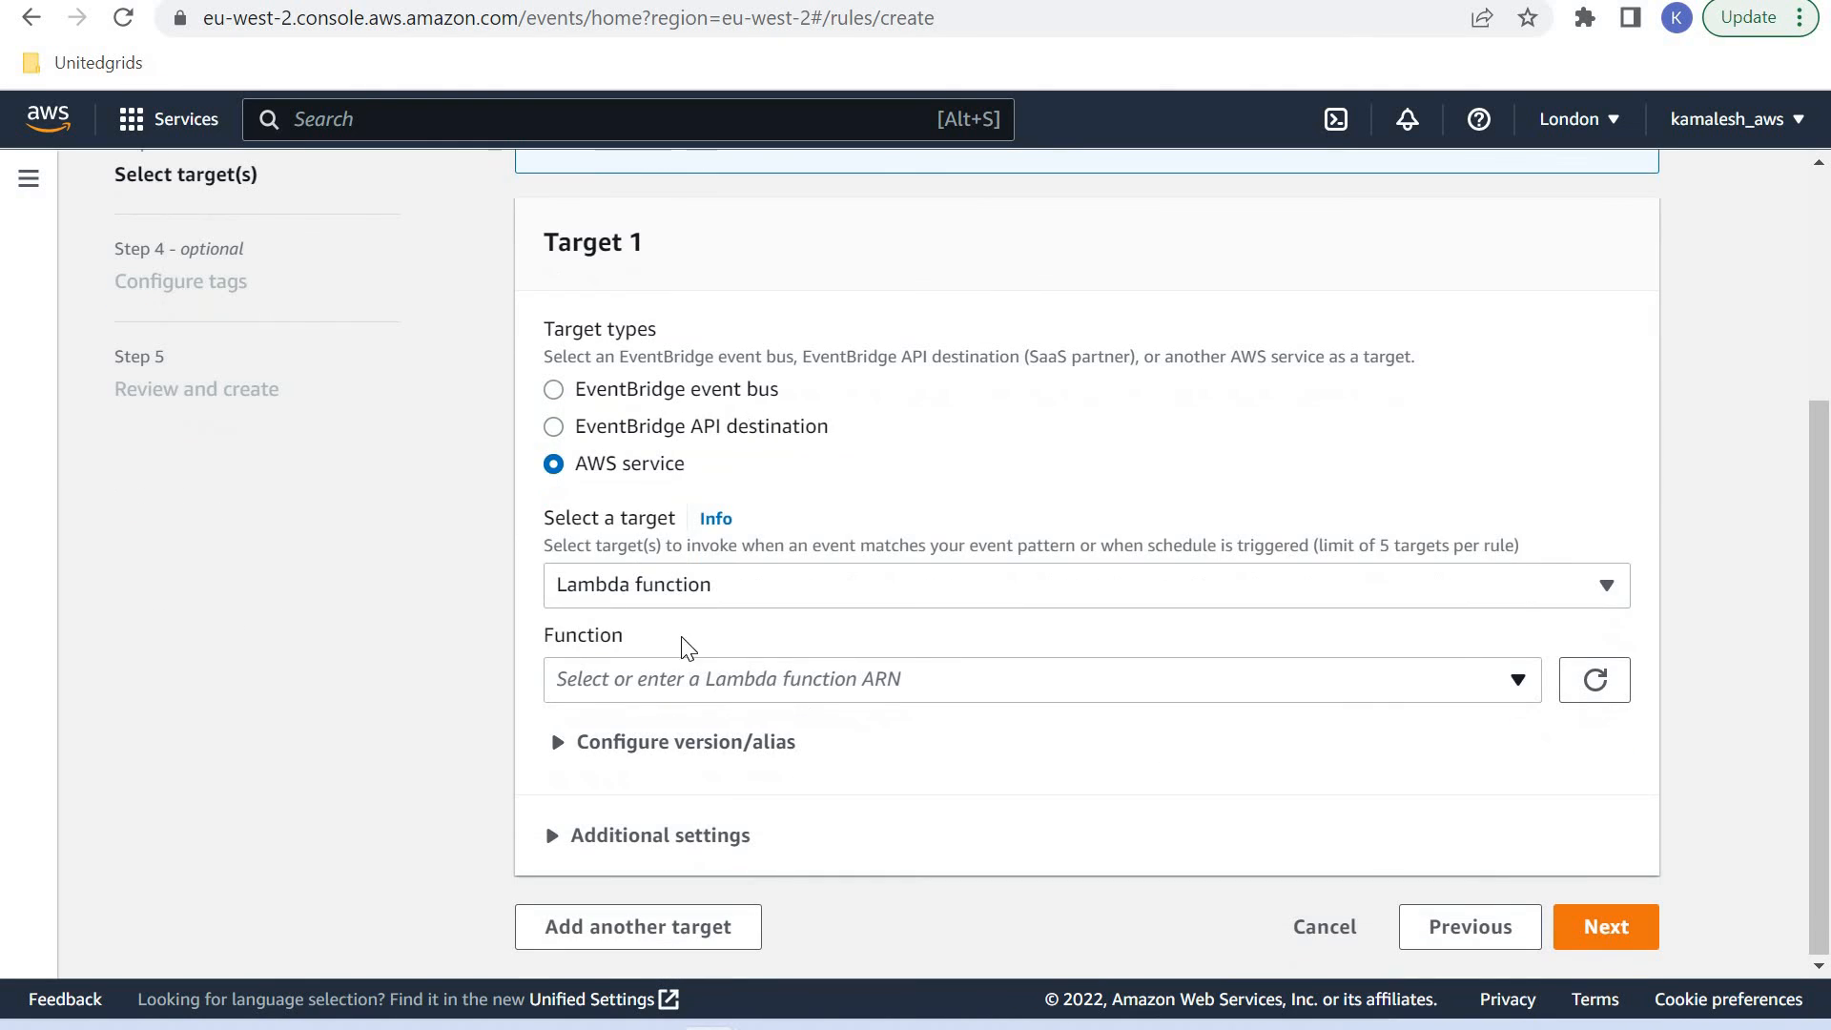
left_click(686, 673)
left_click(662, 599)
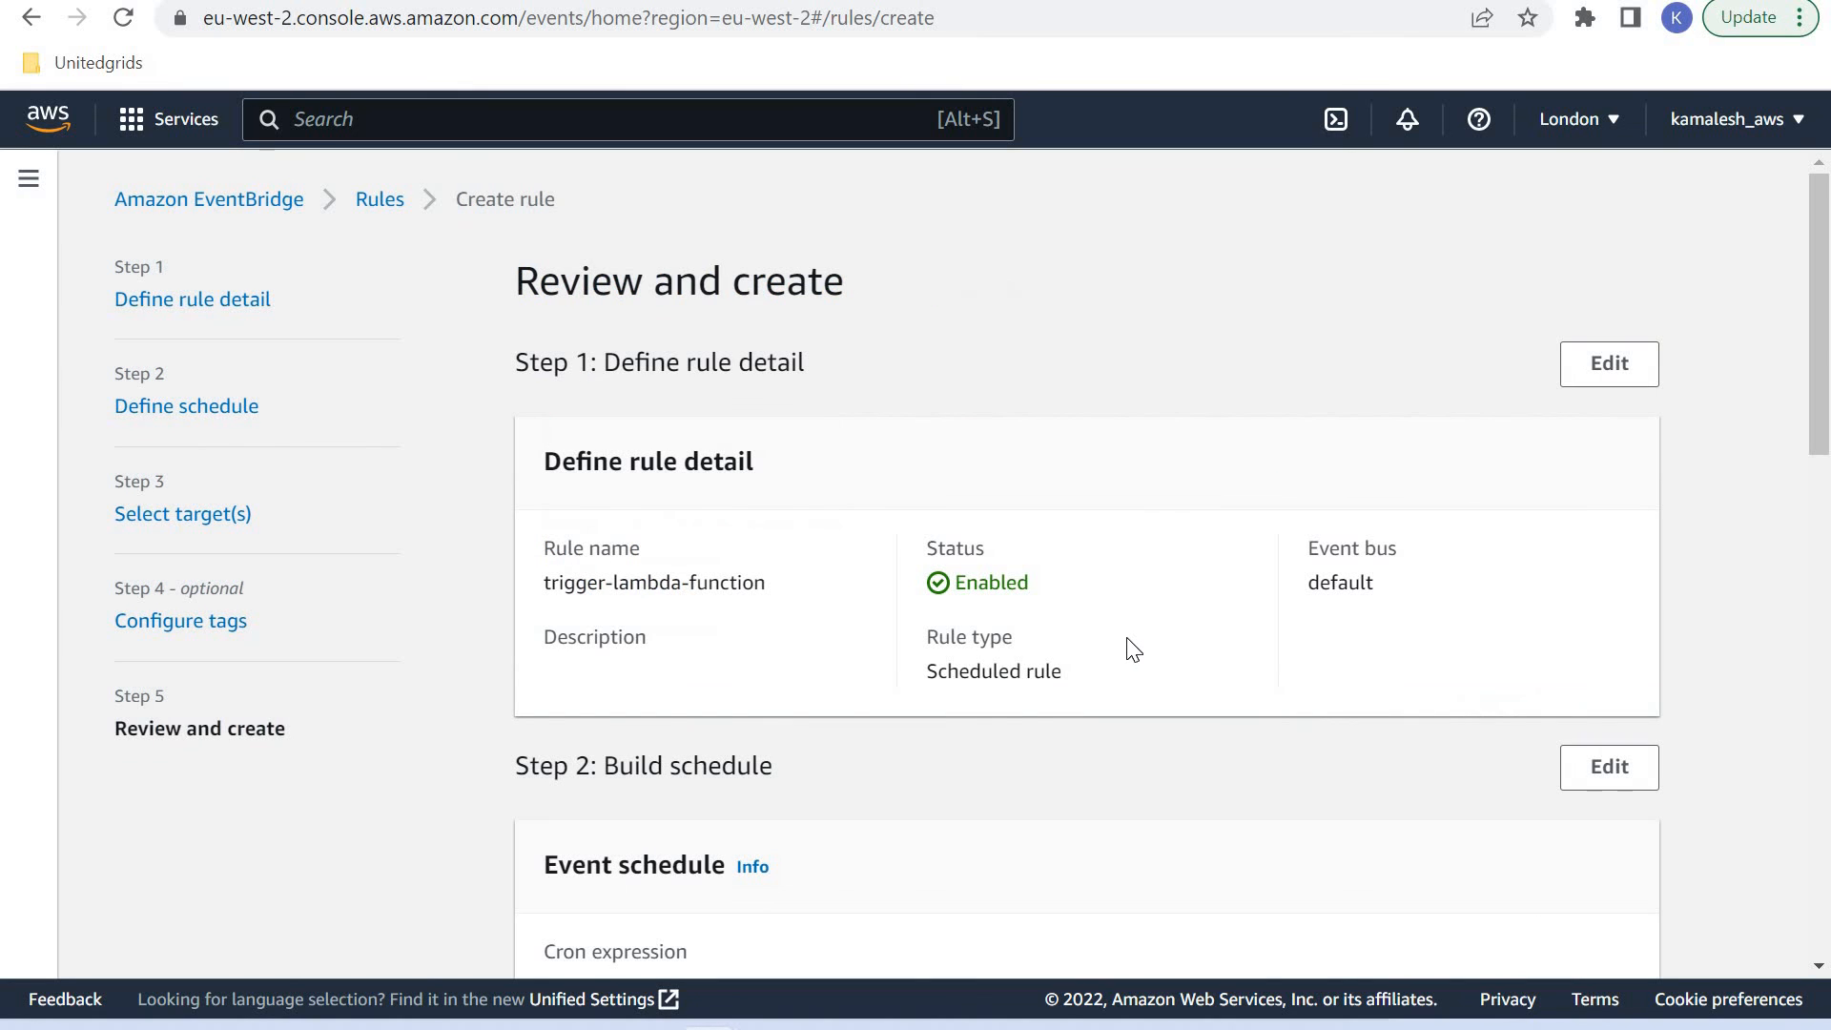
Step: Review the rule's trigger dates and target, create the rule and dismiss the notification
scroll(1133, 649, "down", 13)
scroll(764, 438, "up", 6)
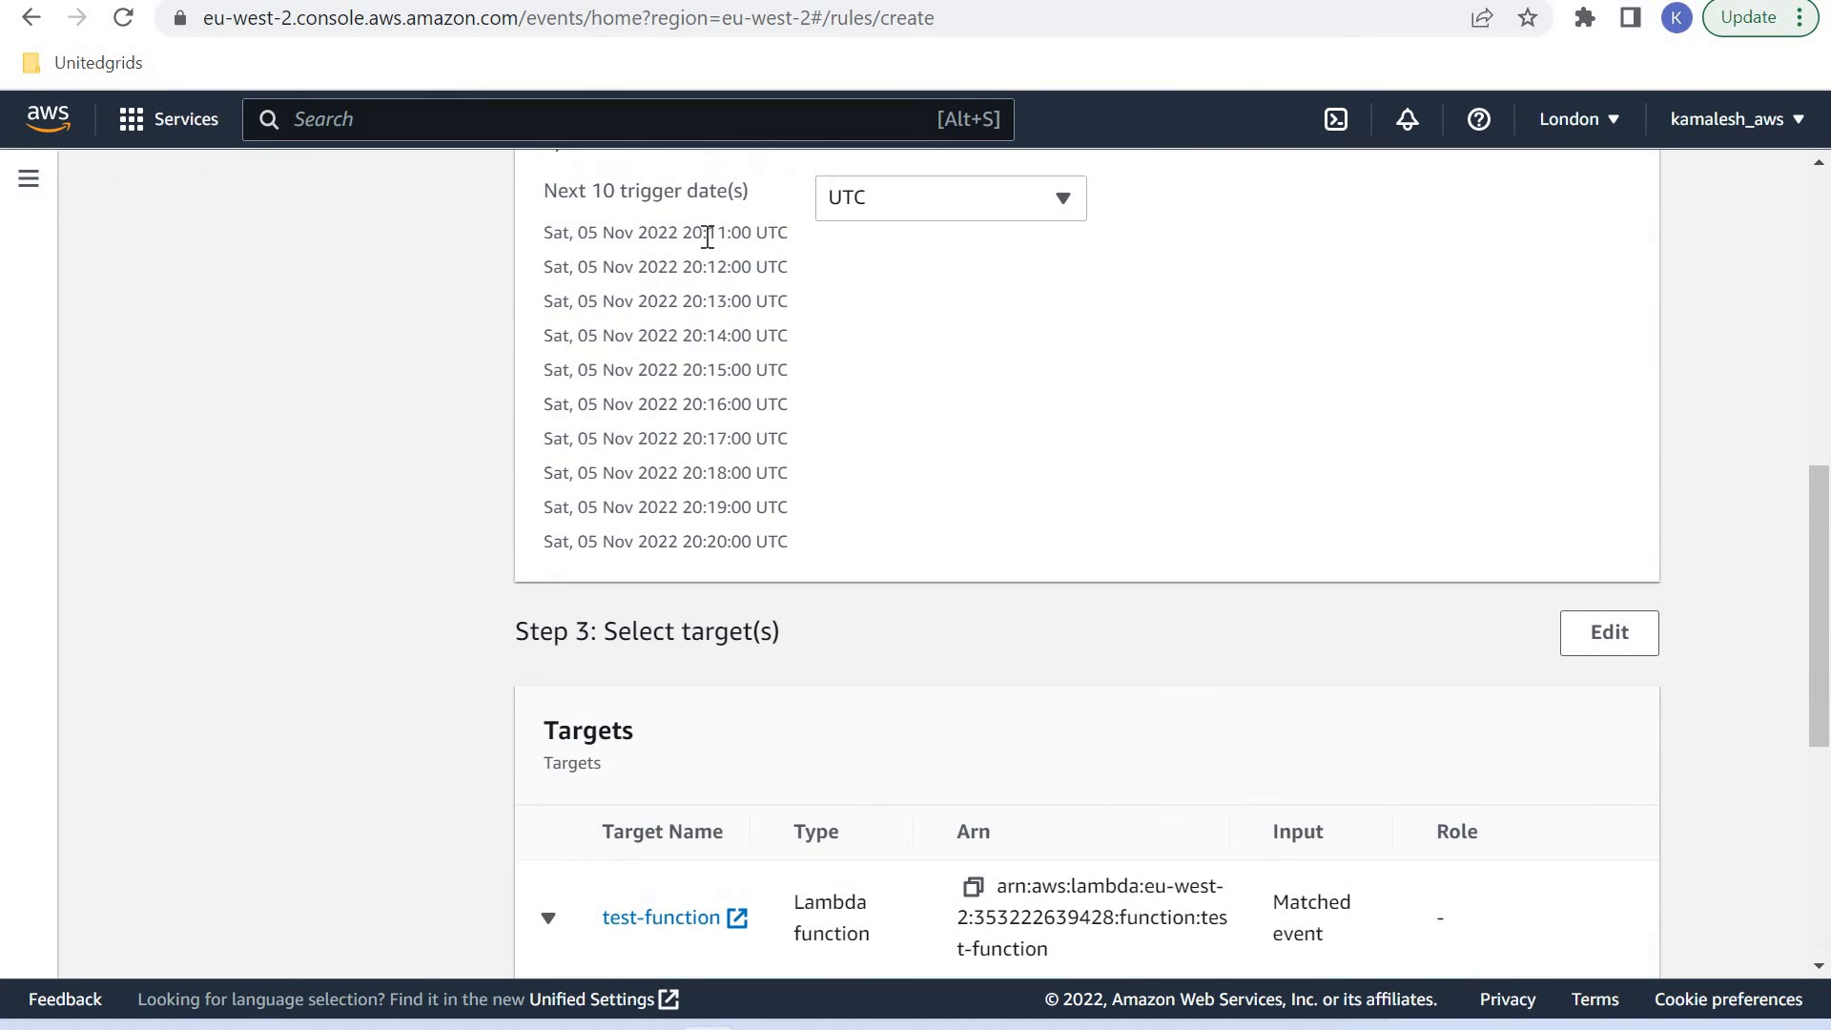
scroll(1479, 780, "down", 5)
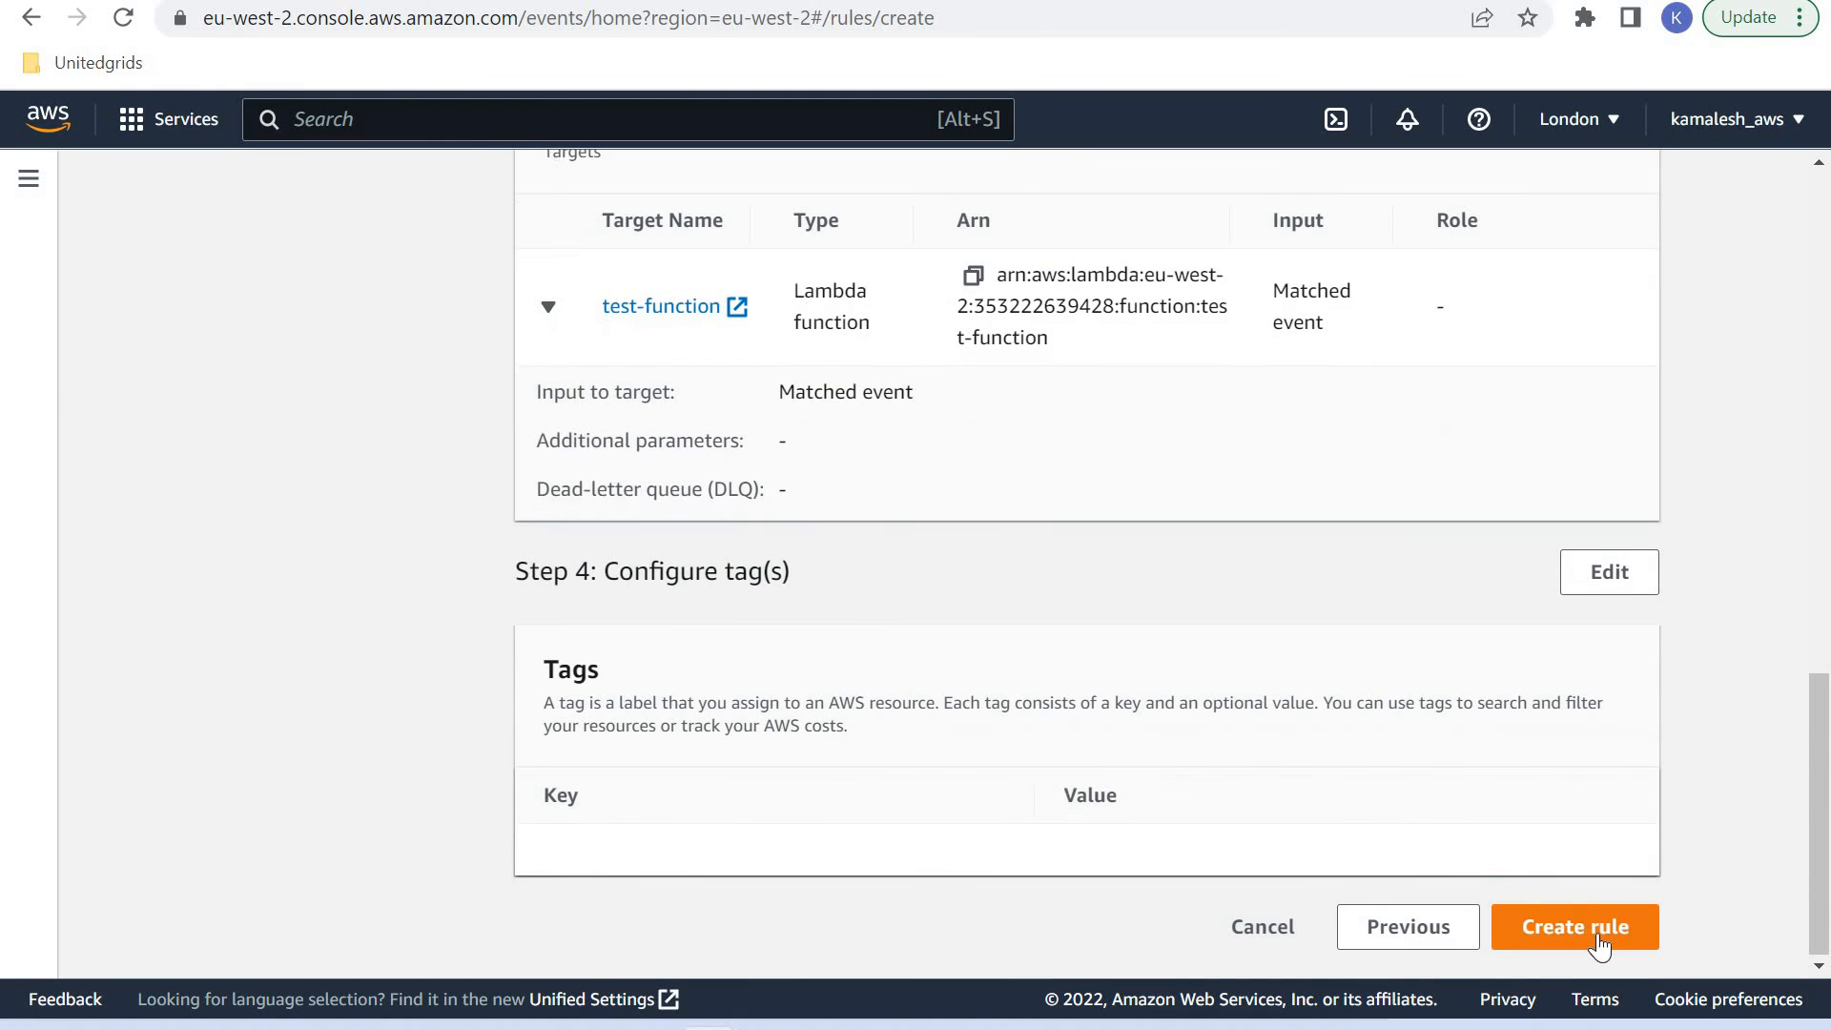
left_click(1570, 922)
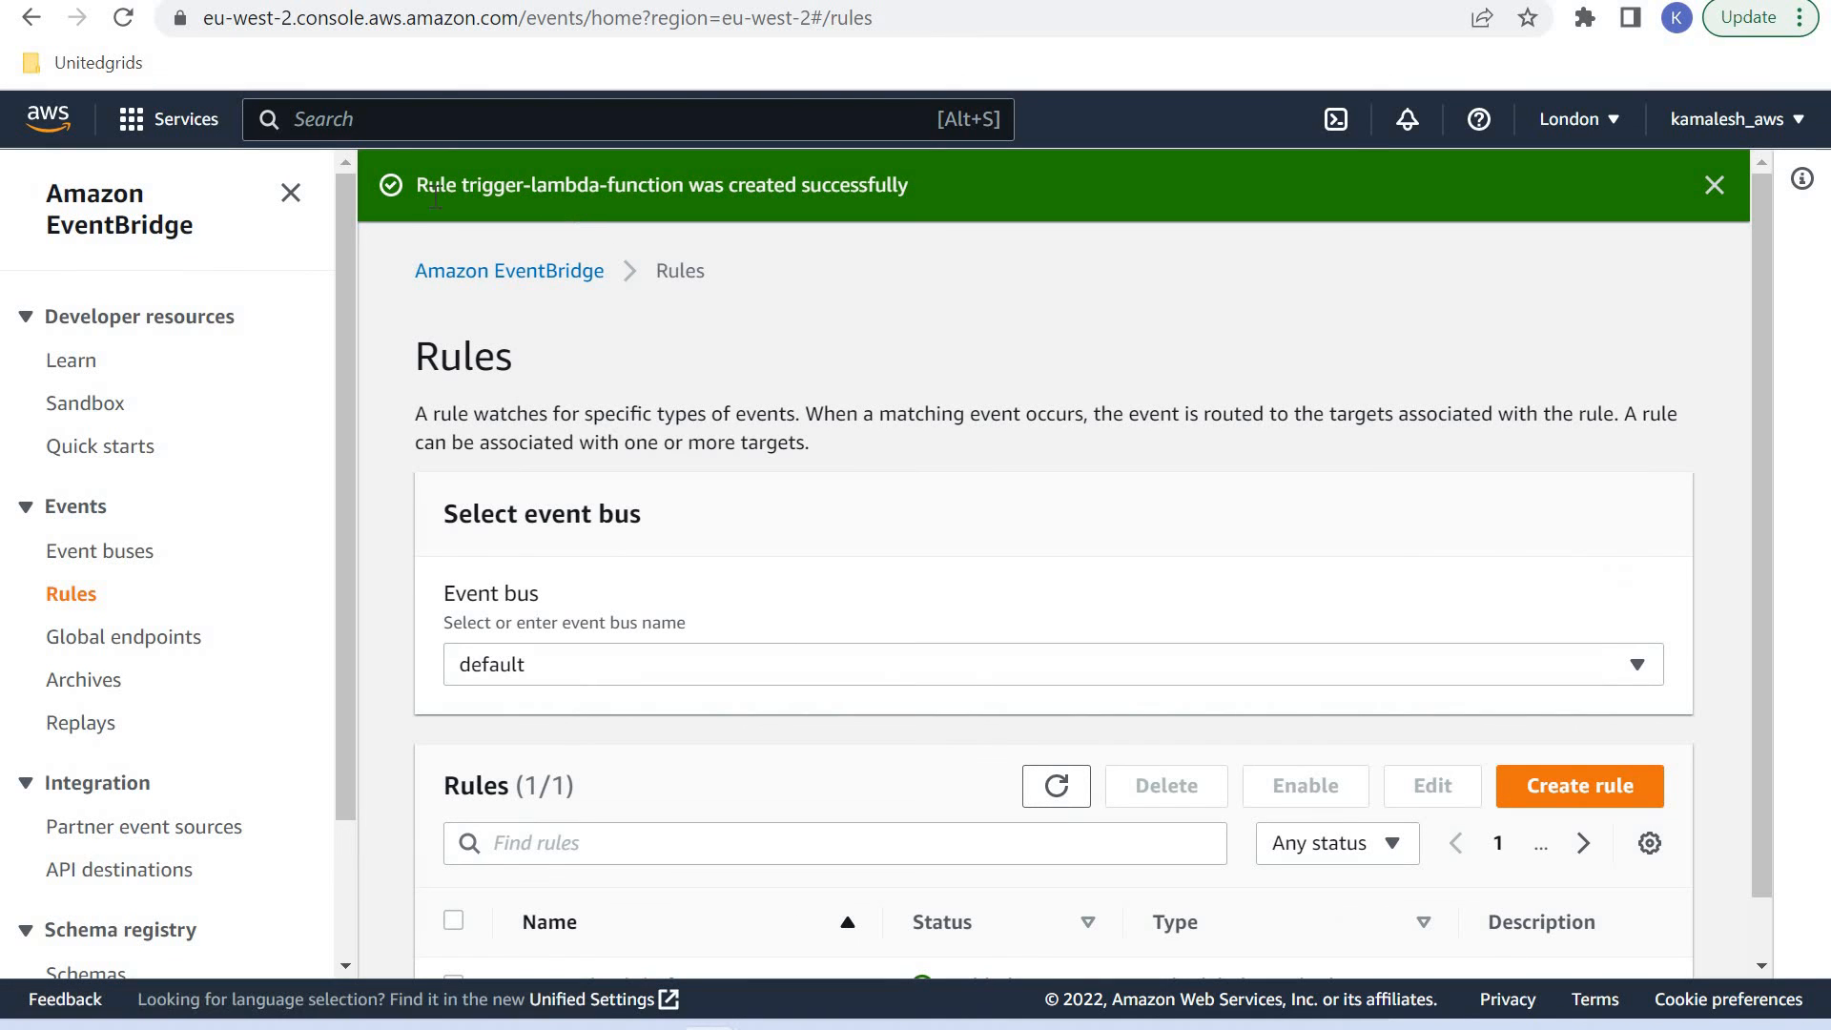
left_click(1714, 185)
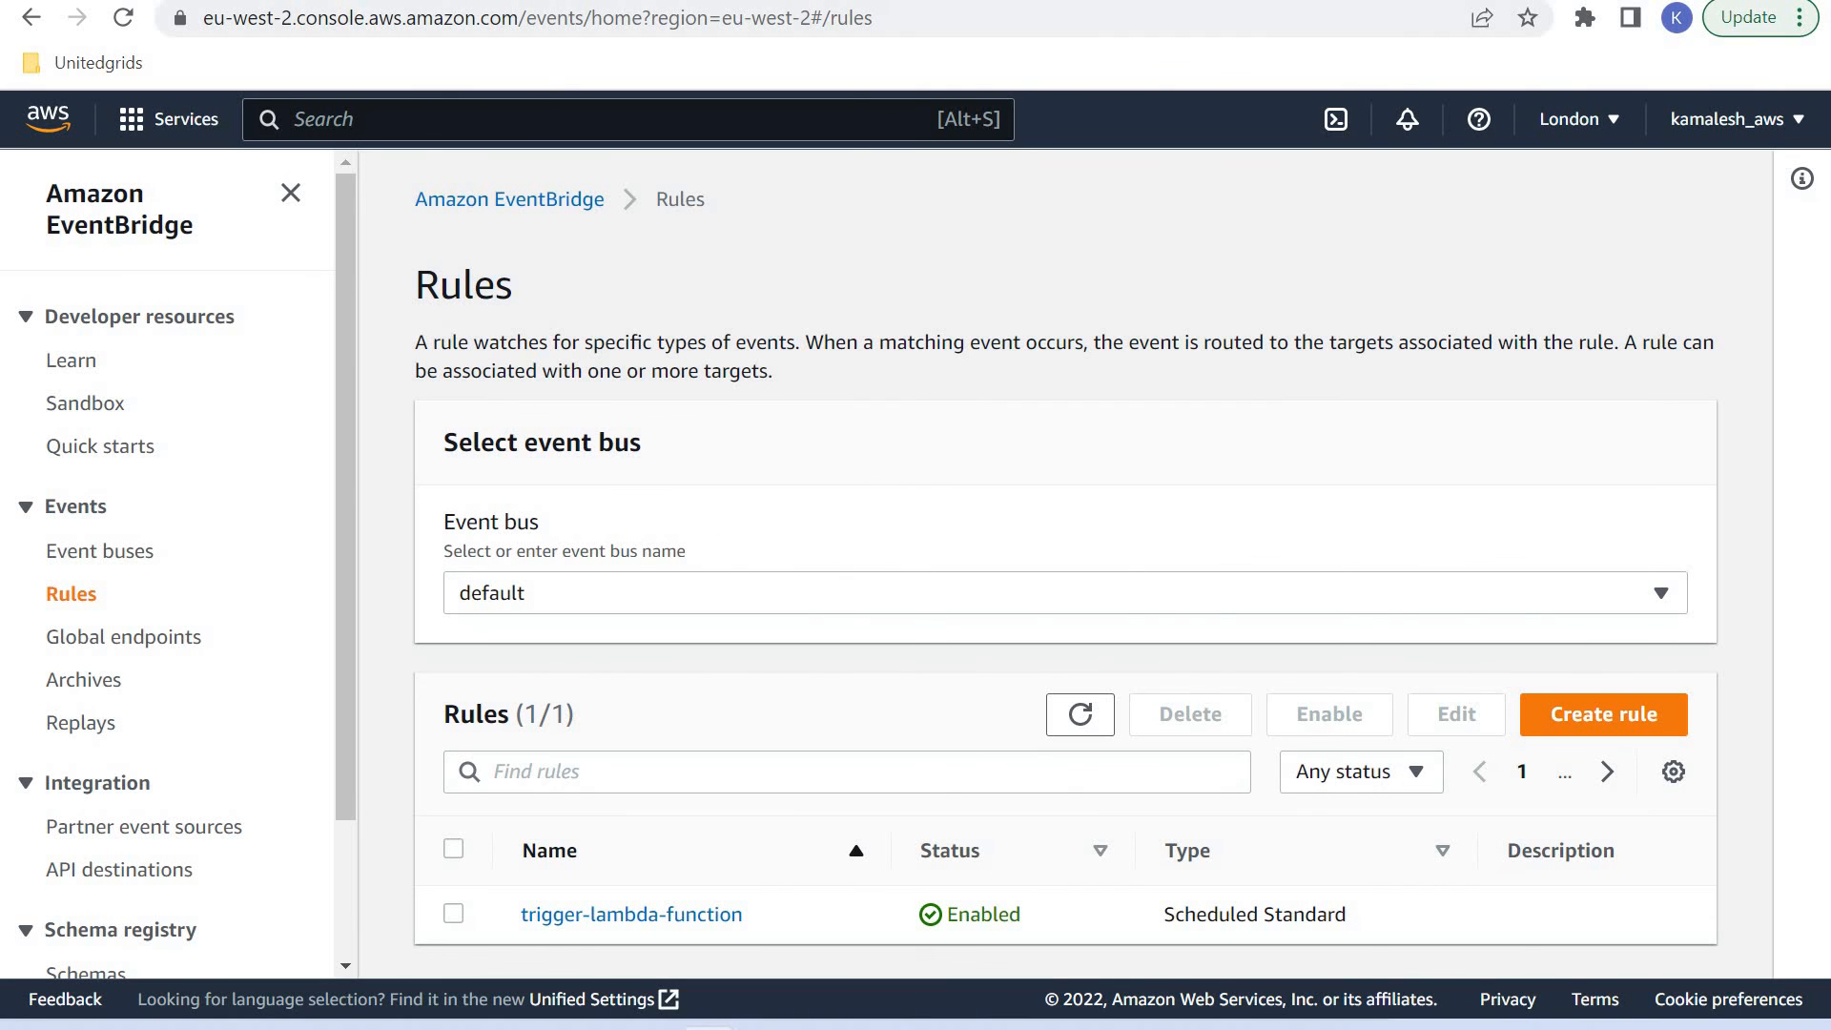
Step: Duplicate the EventBridge rules browser tab and open the CloudWatch service in the copy
right_click(501, 2)
left_click(637, 175)
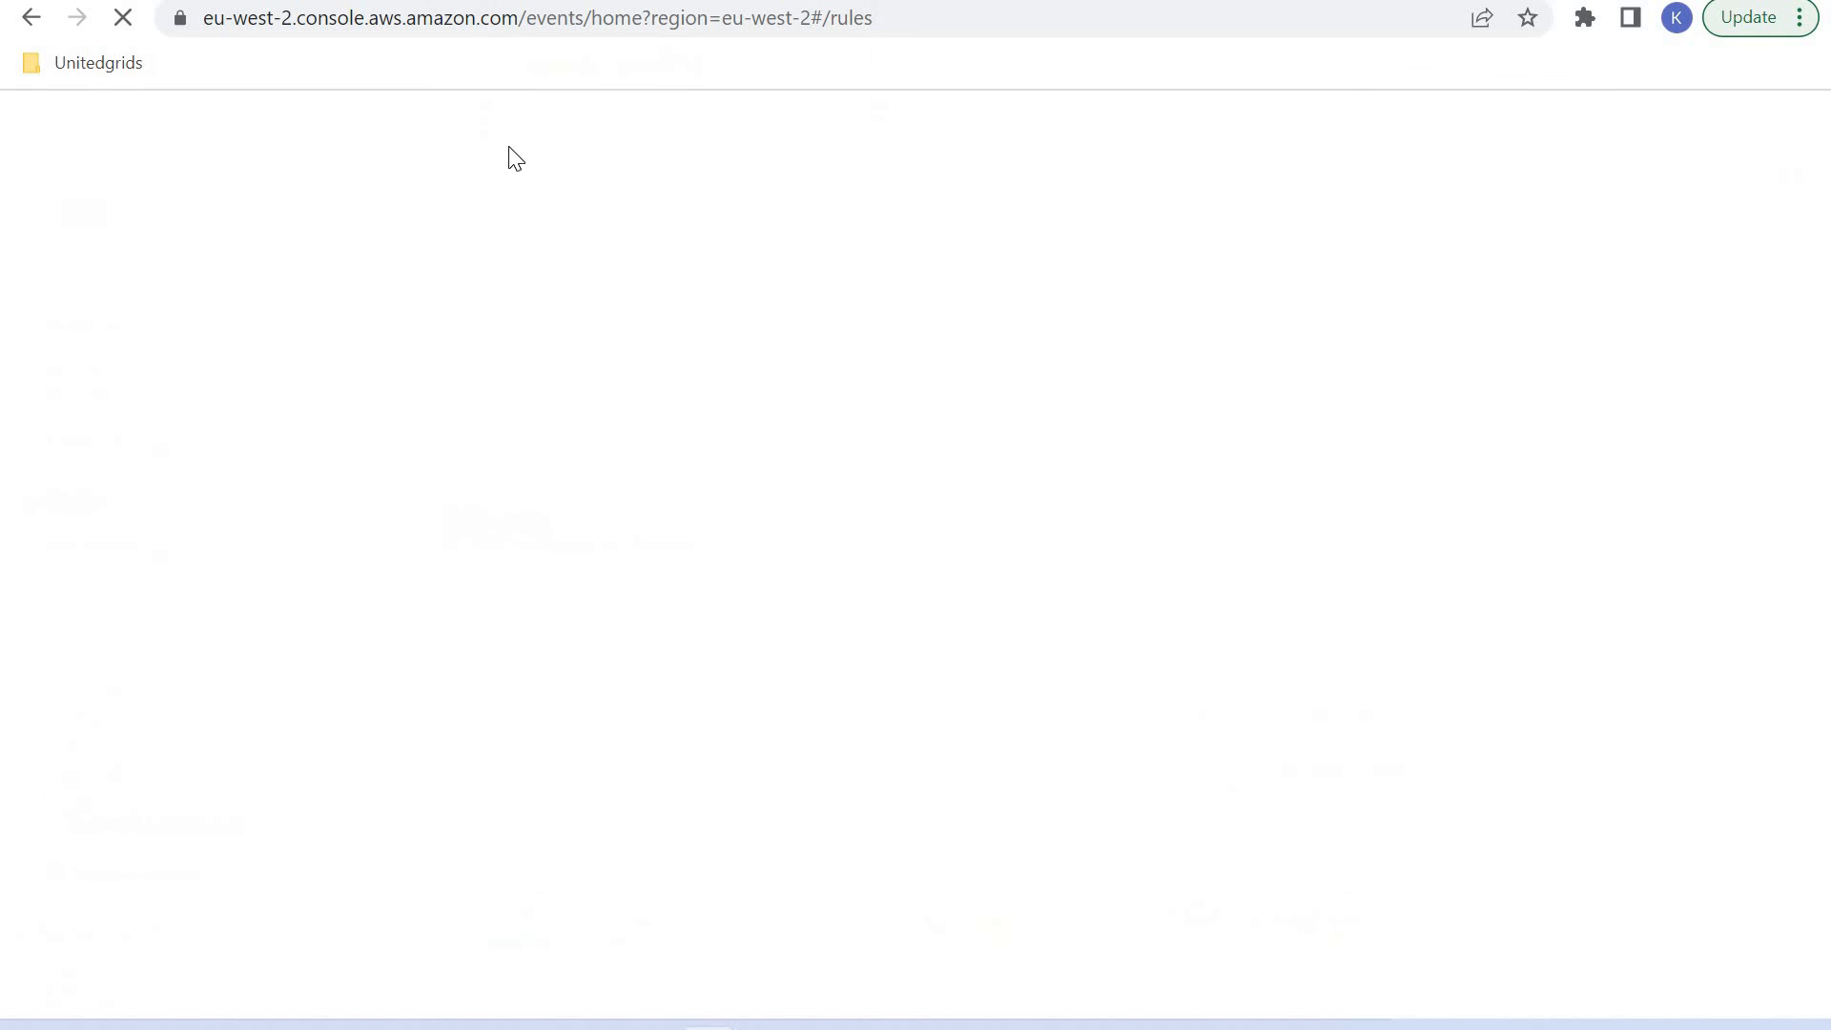
type("c")
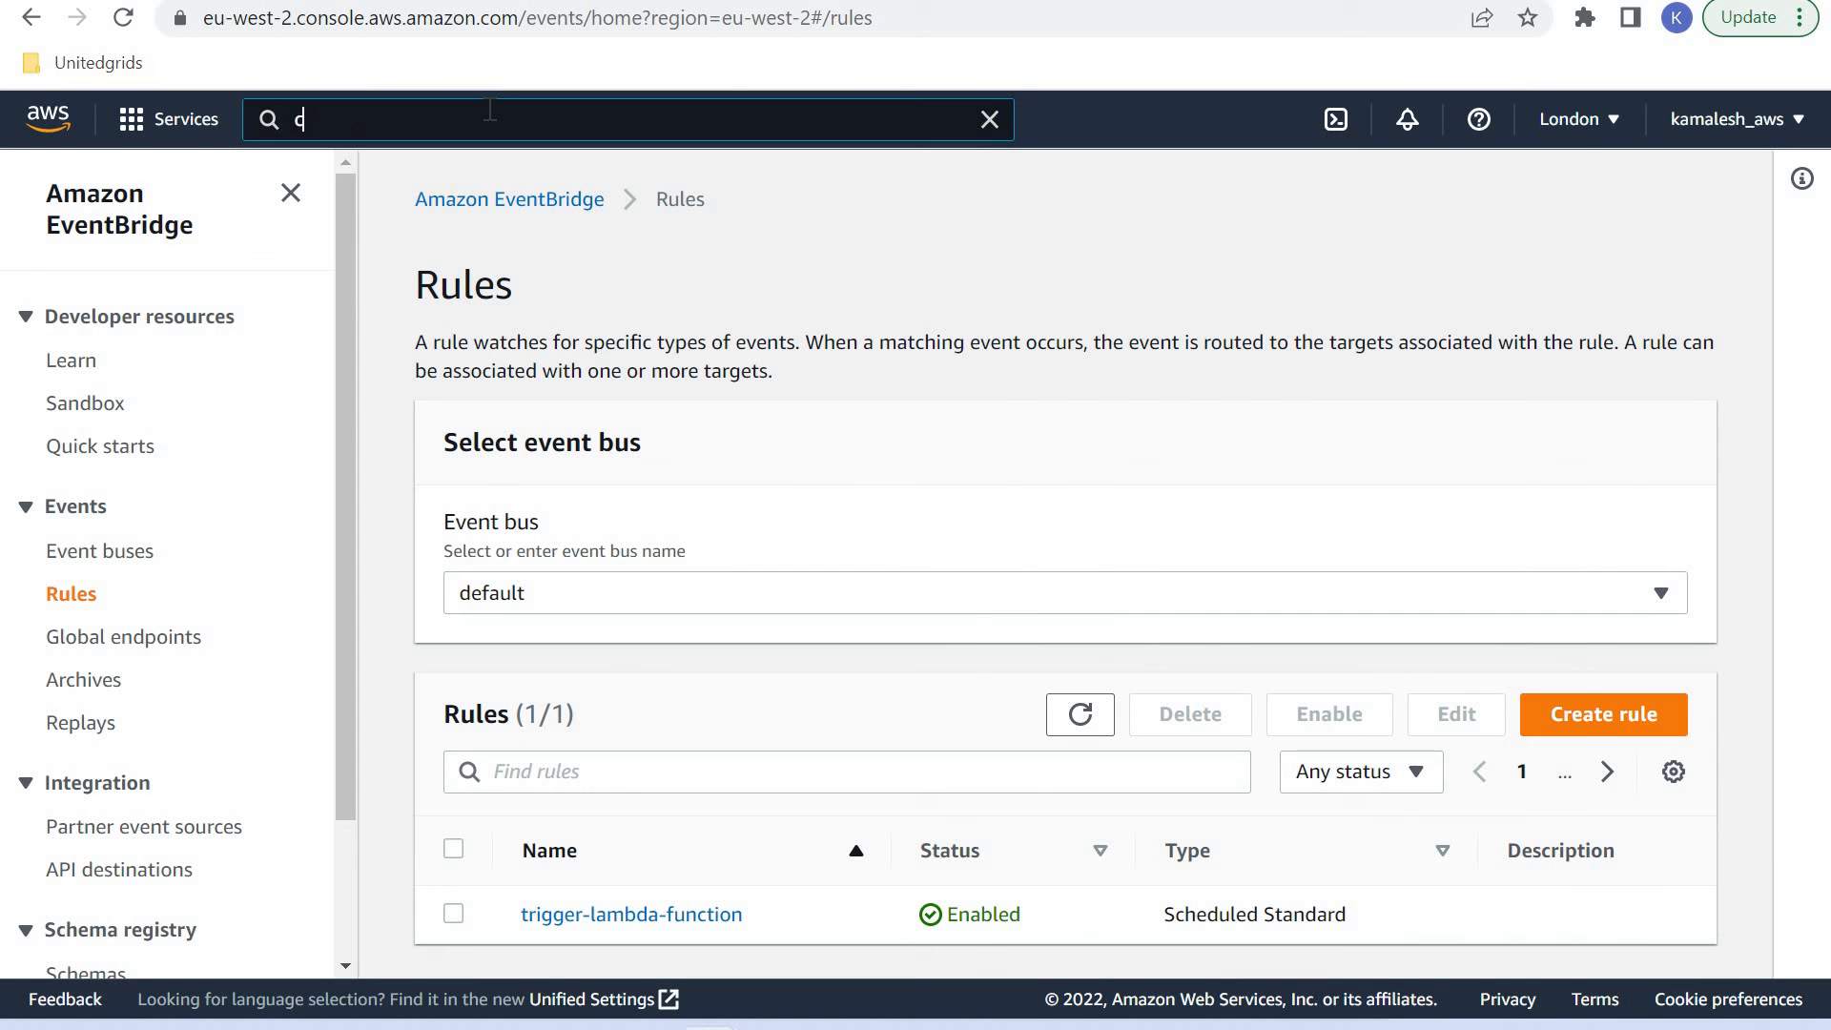
type("loudwat")
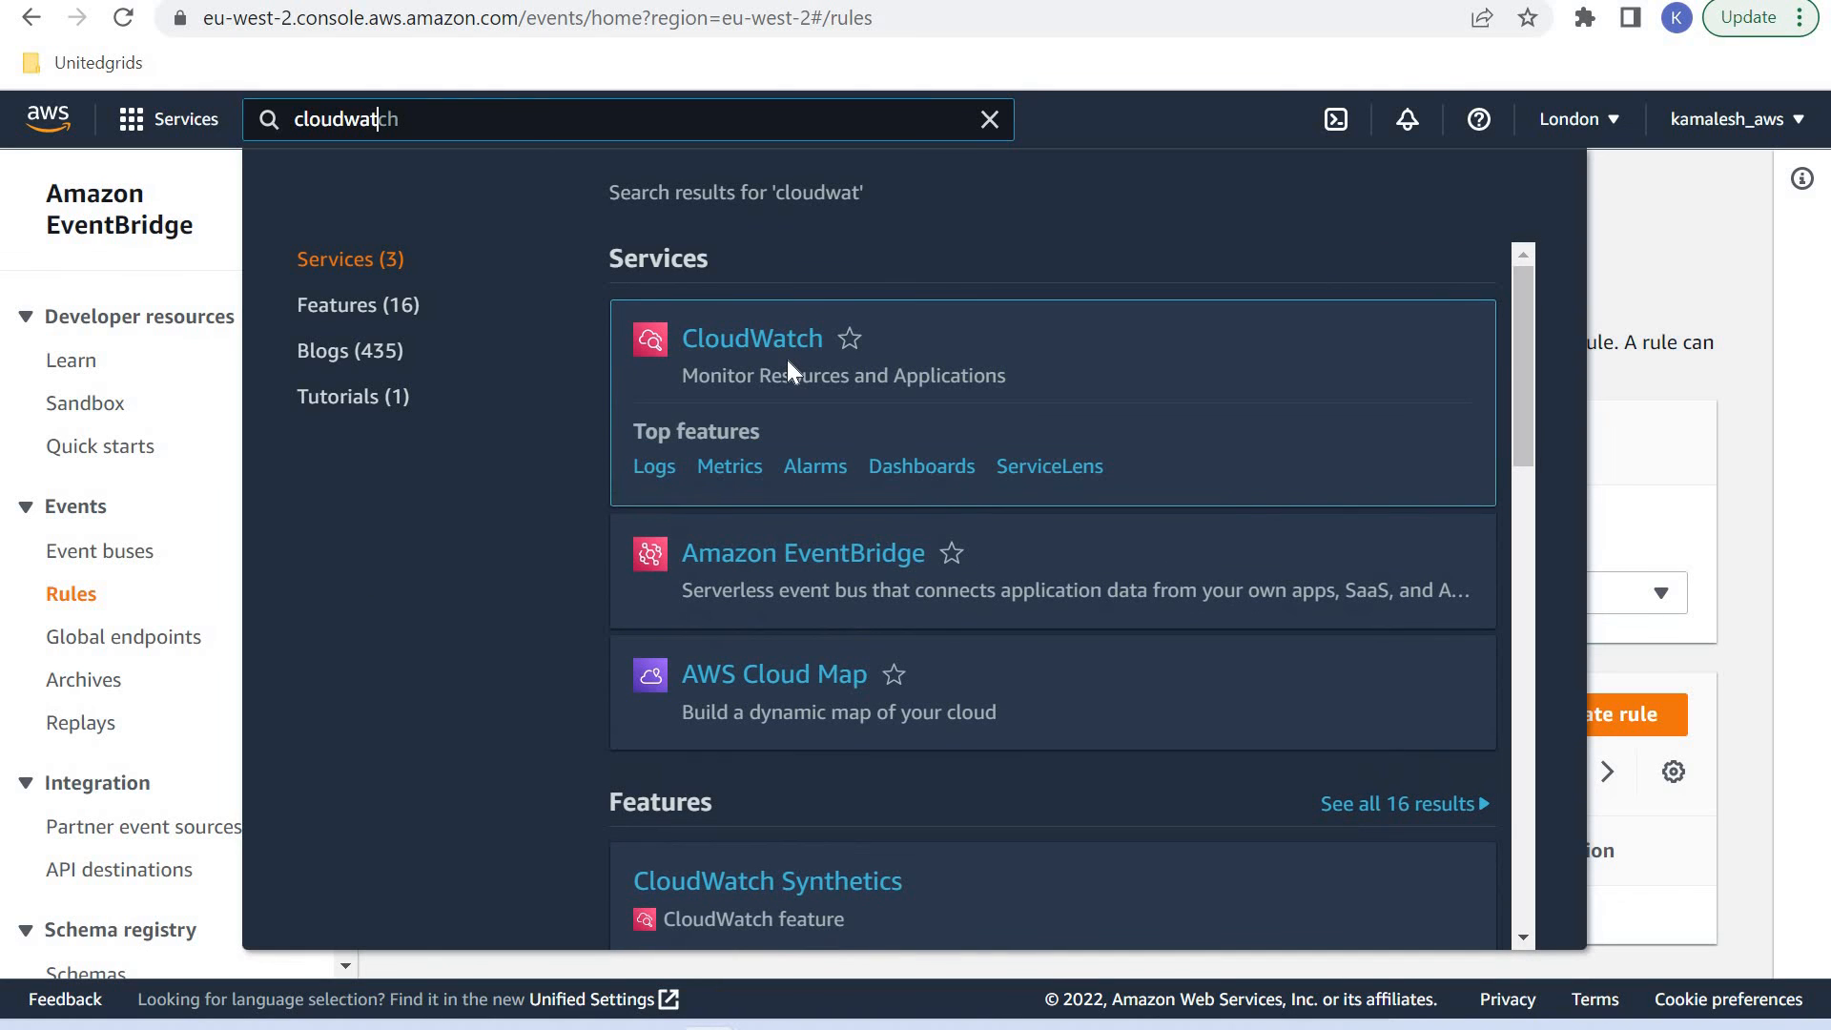
left_click(787, 357)
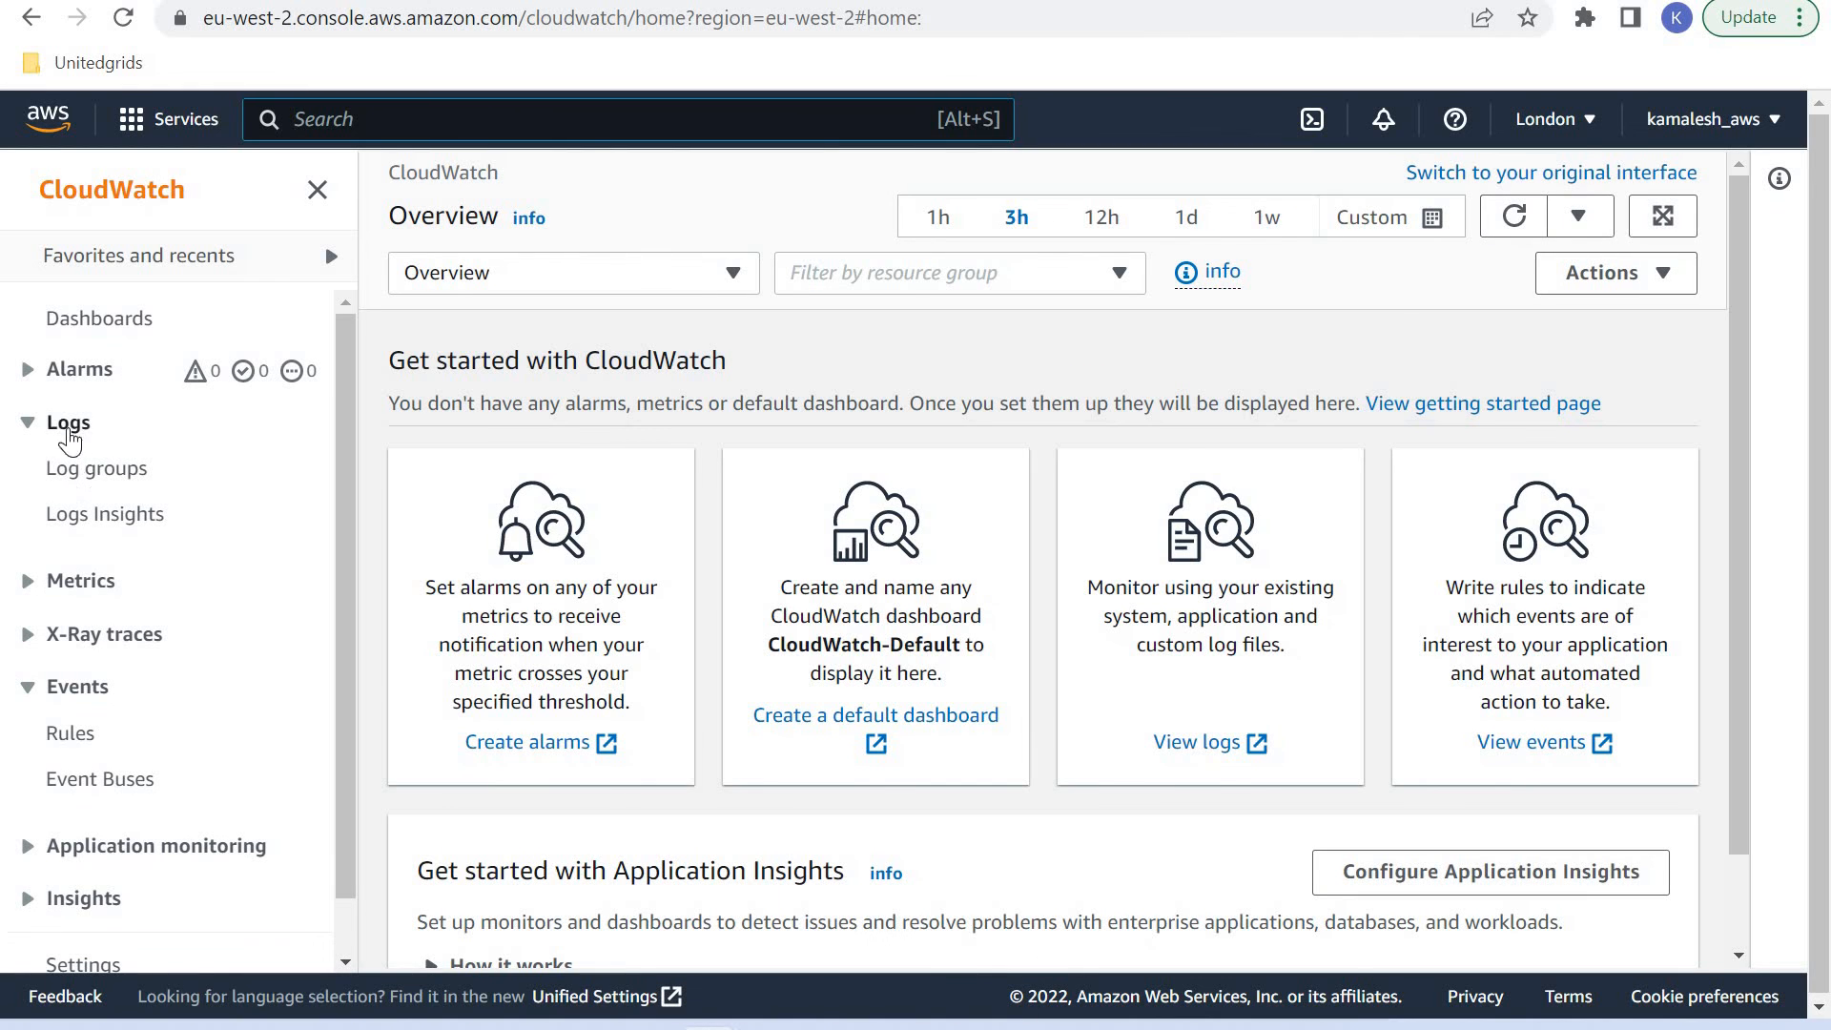
Step: Open the /aws/lambda/test-function log group in CloudWatch and view the events of its log stream
left_click(88, 472)
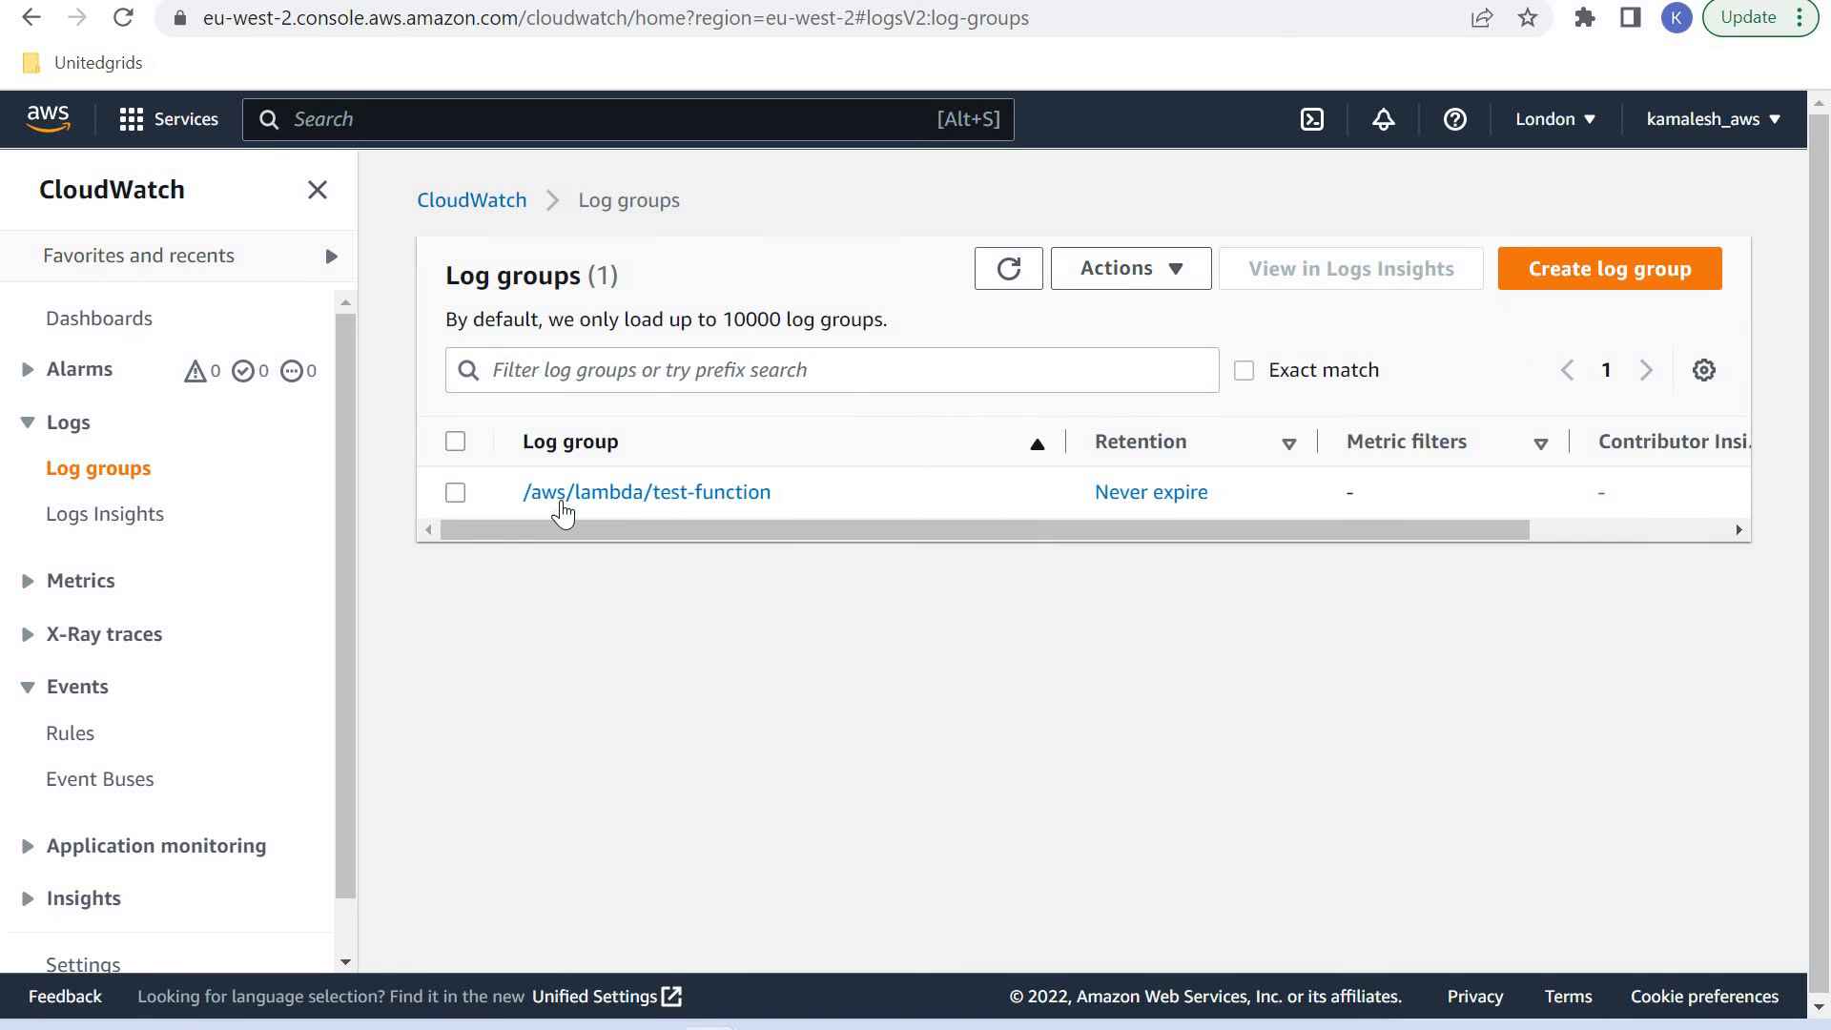
left_click(681, 496)
scroll(836, 542, "down", 2)
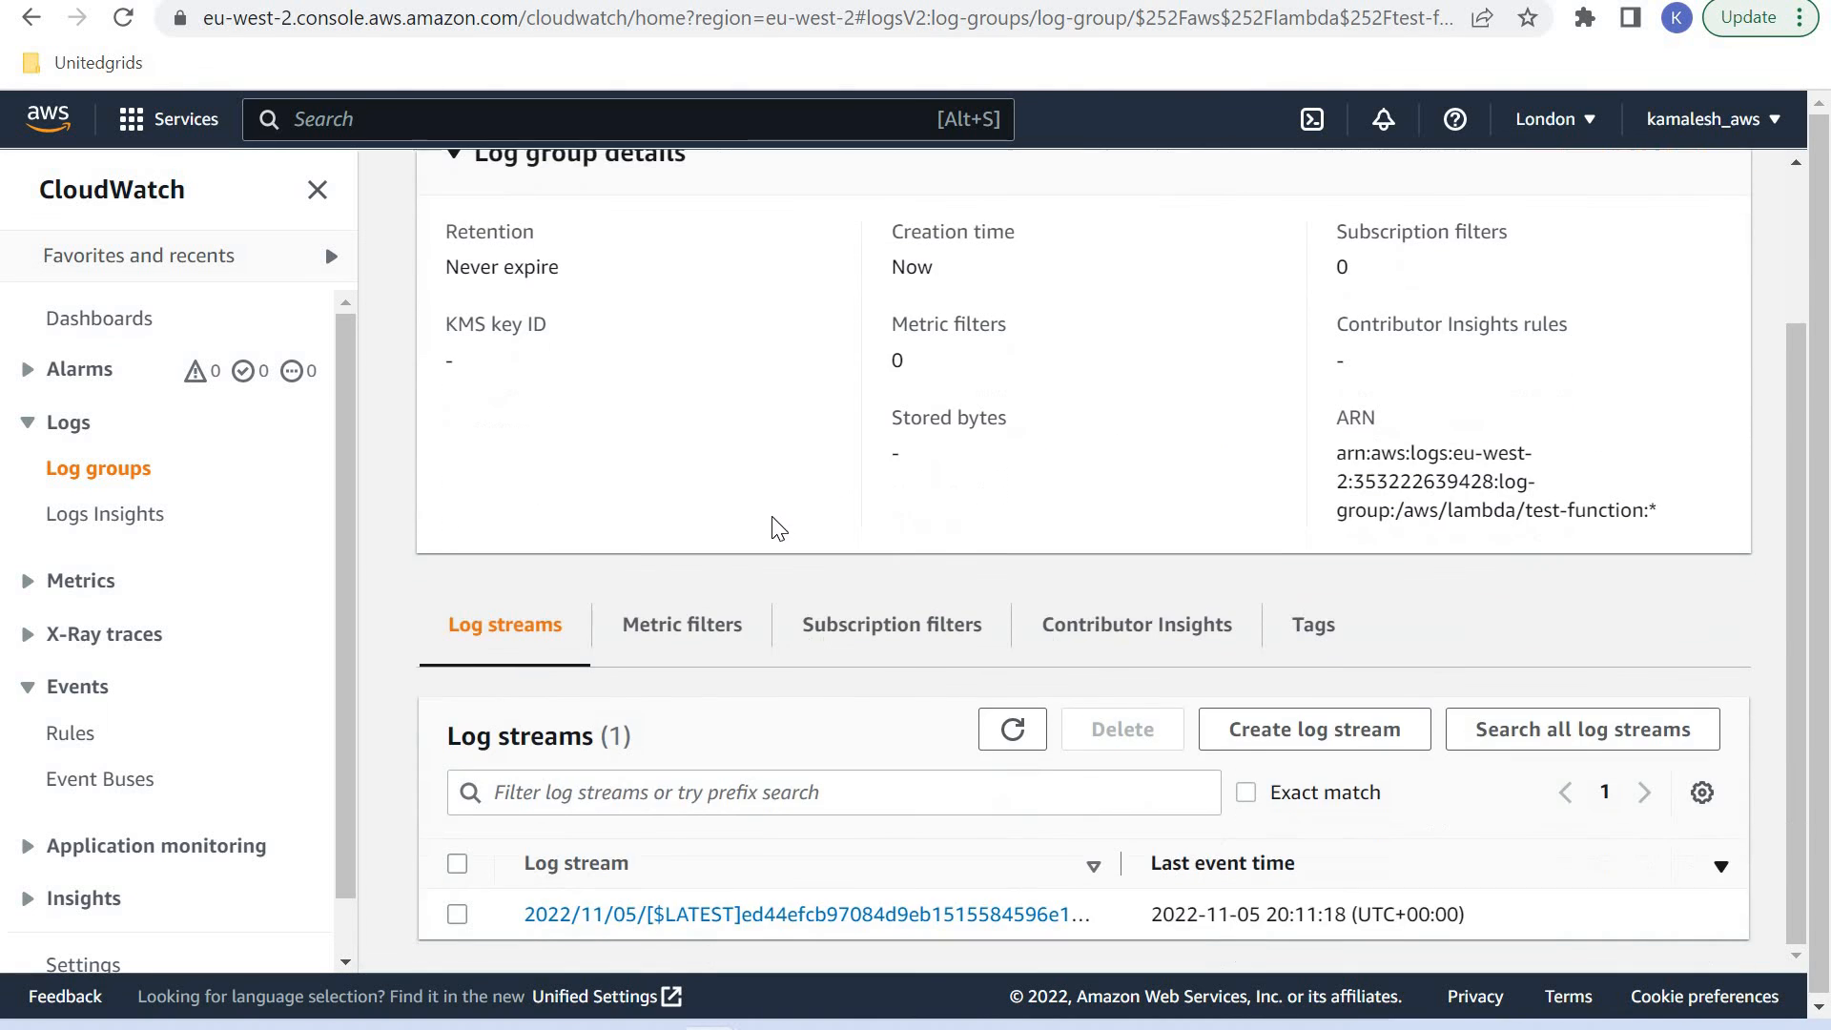
left_click(822, 915)
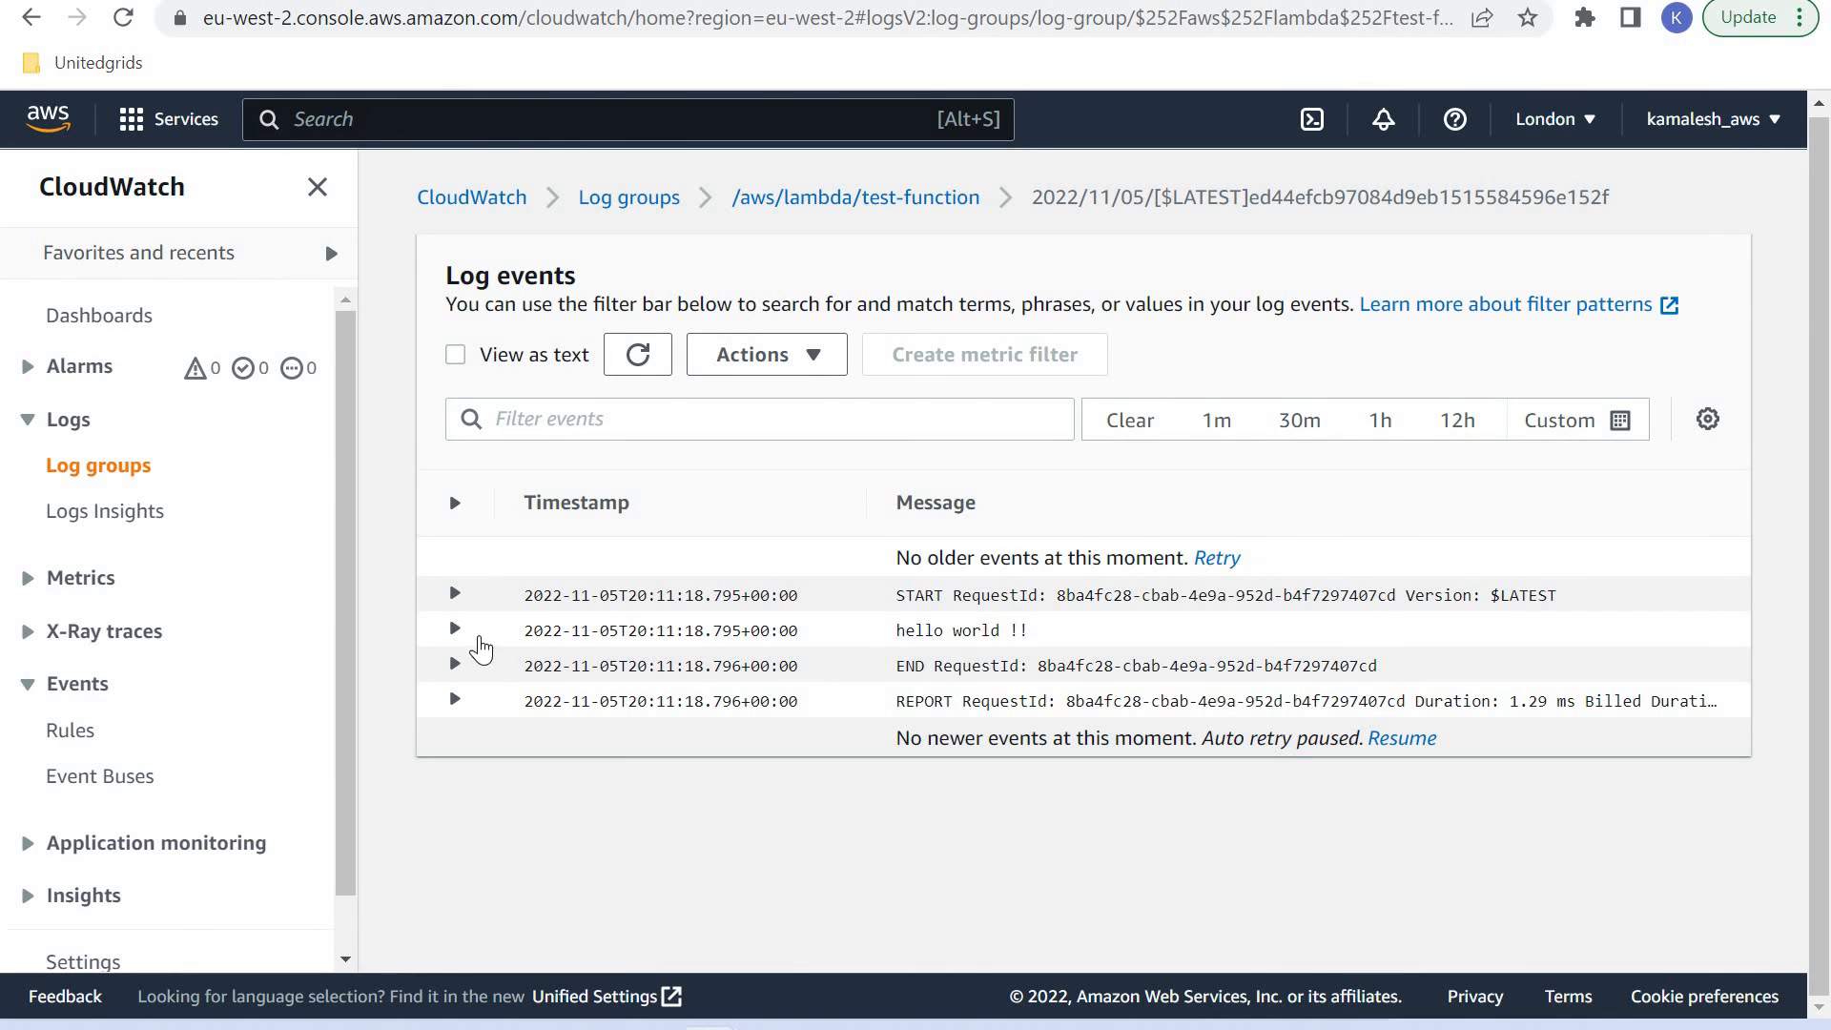
Step: Expand the "hello world !!" log event to examine its message and return to the function's log group
left_click(648, 631)
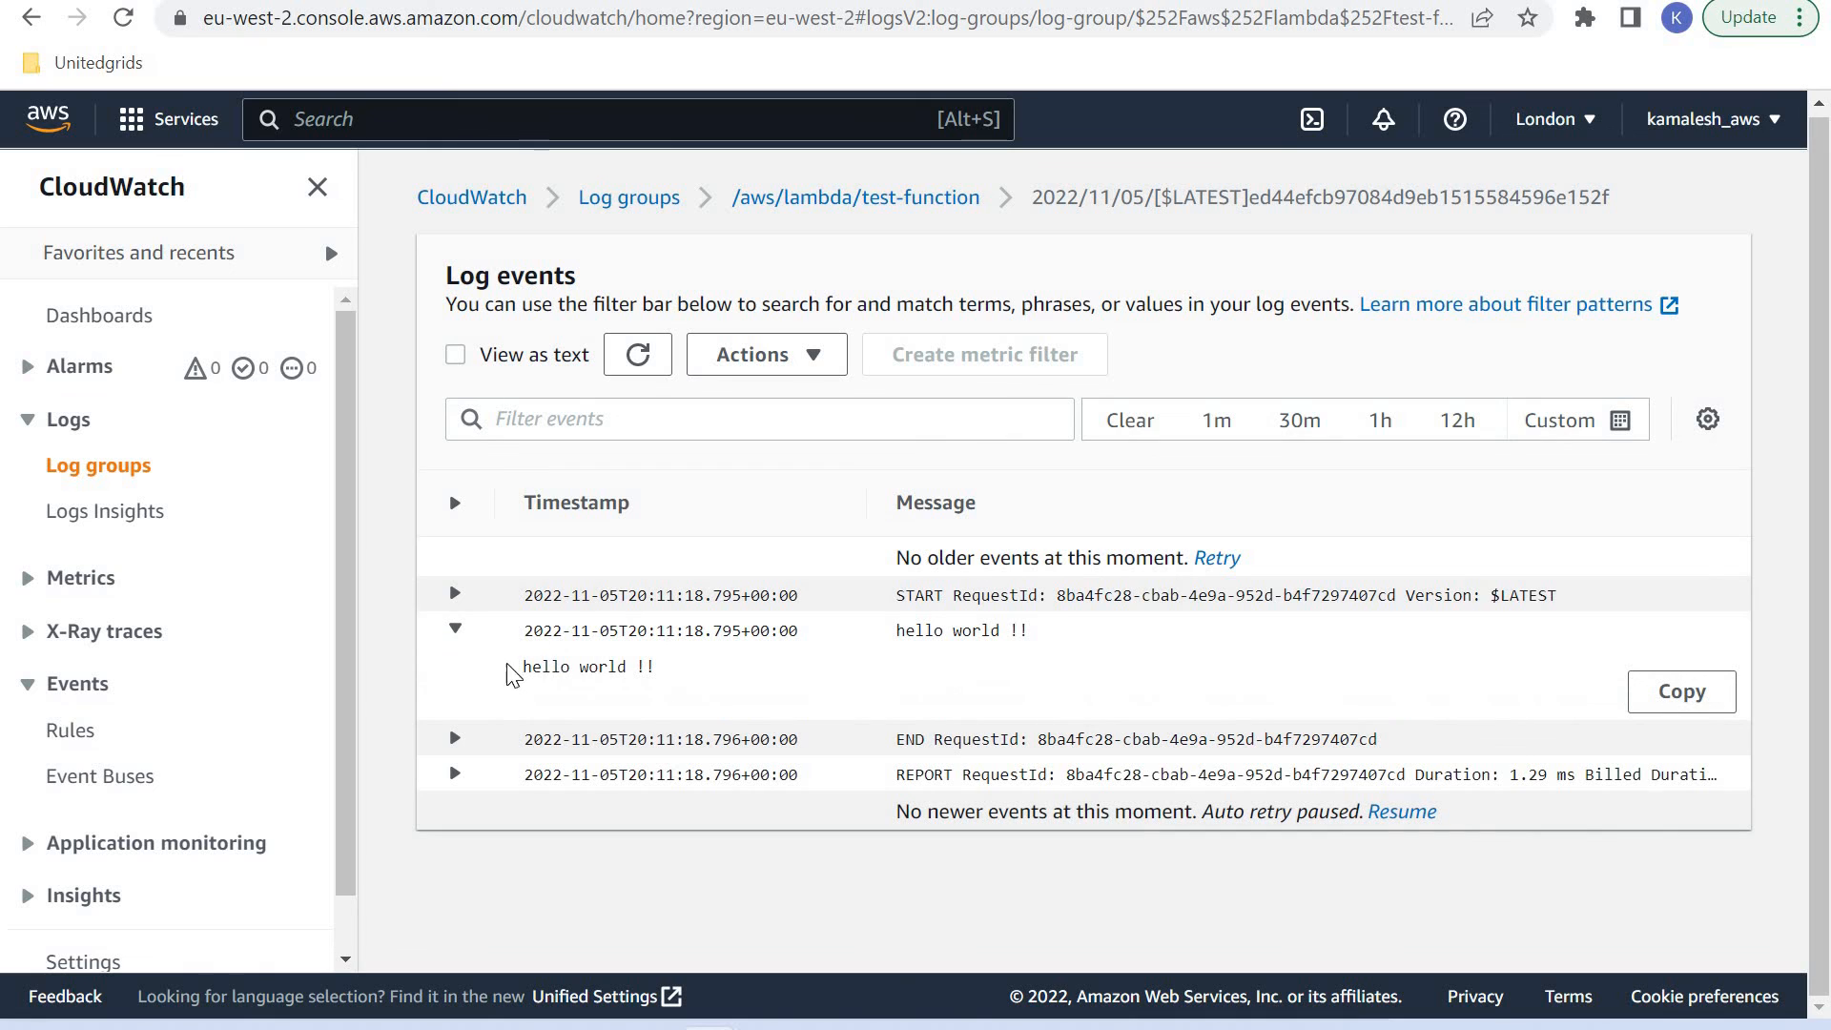
left_click_drag(519, 667, 744, 698)
left_click(821, 200)
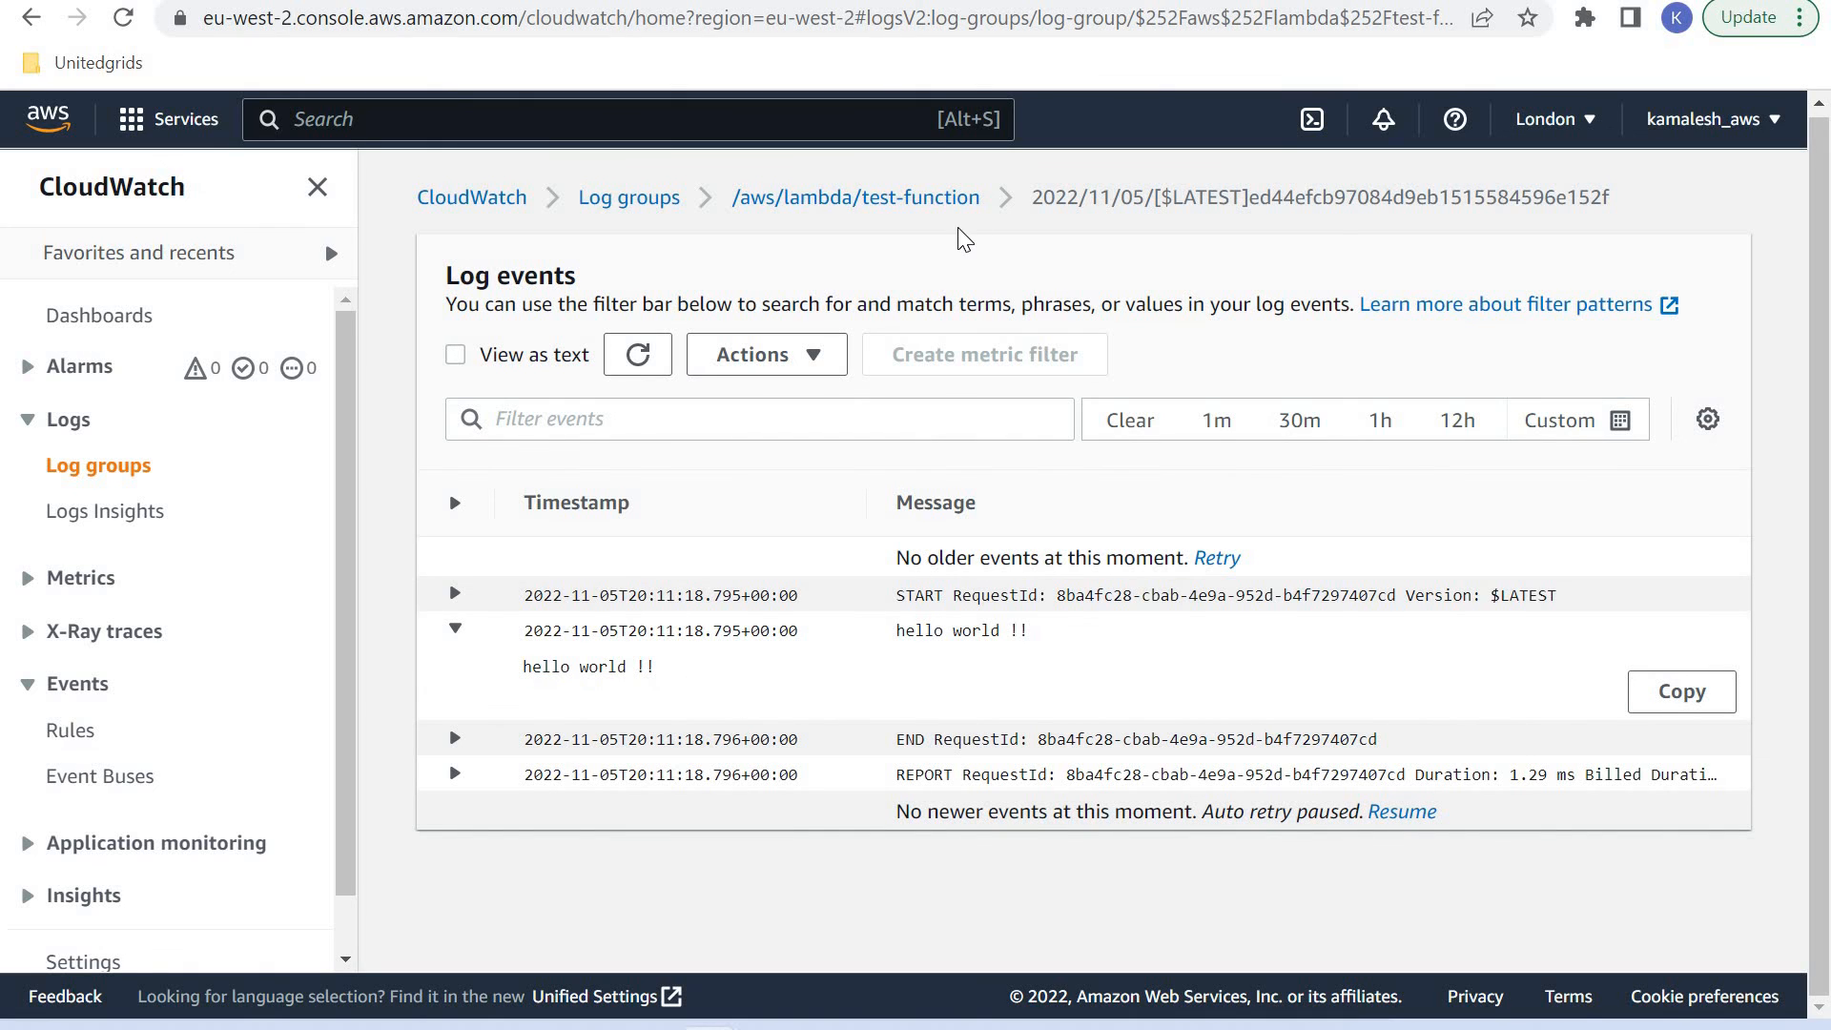